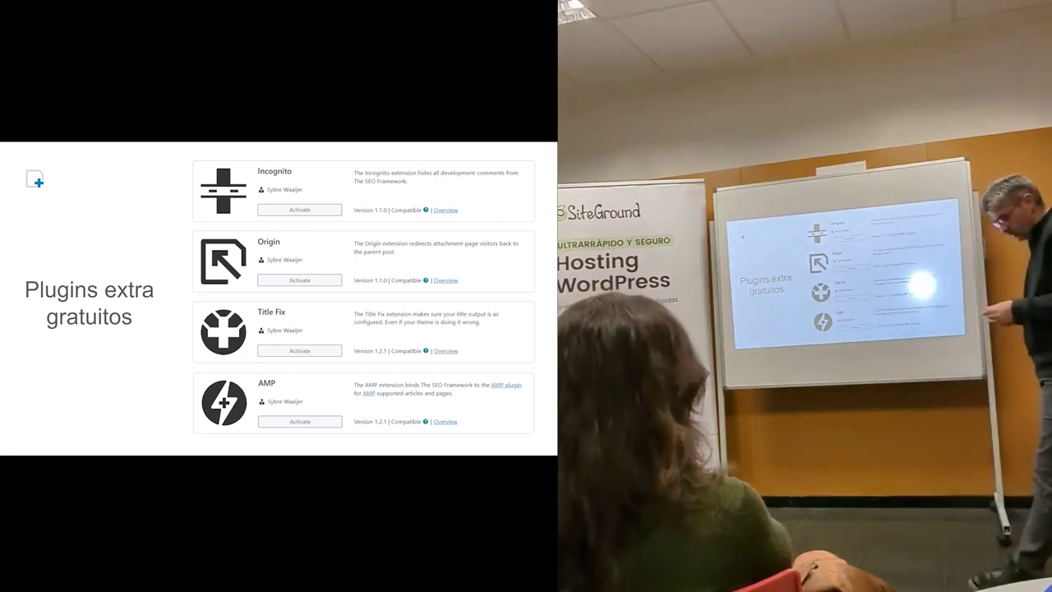
Leave the slideshow after reaching the "Configuración in situ" slide and switch to the WordPress Ajustes SEO page.
key("Right")
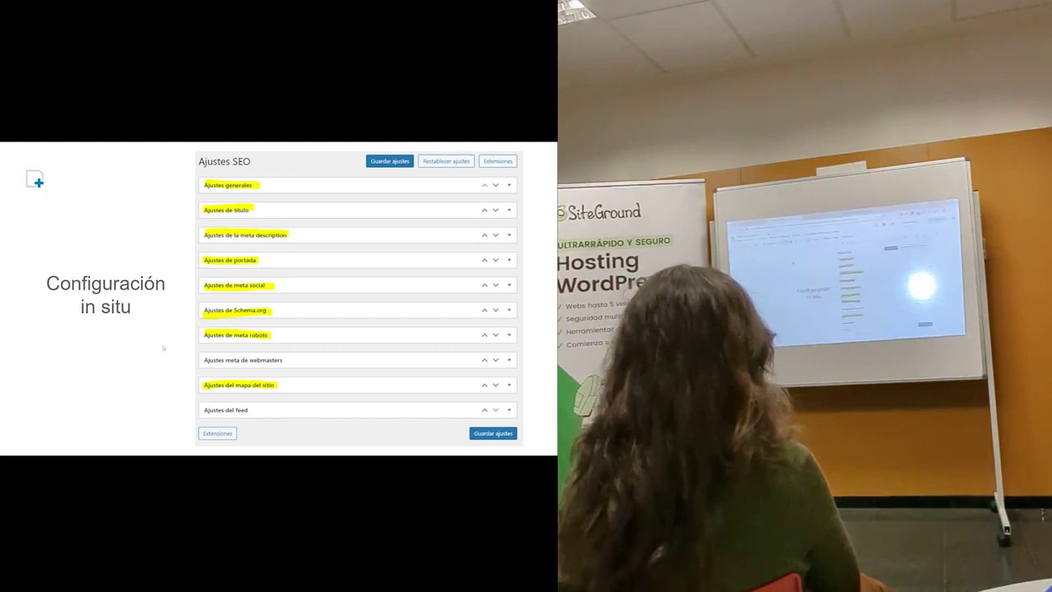
key("Escape")
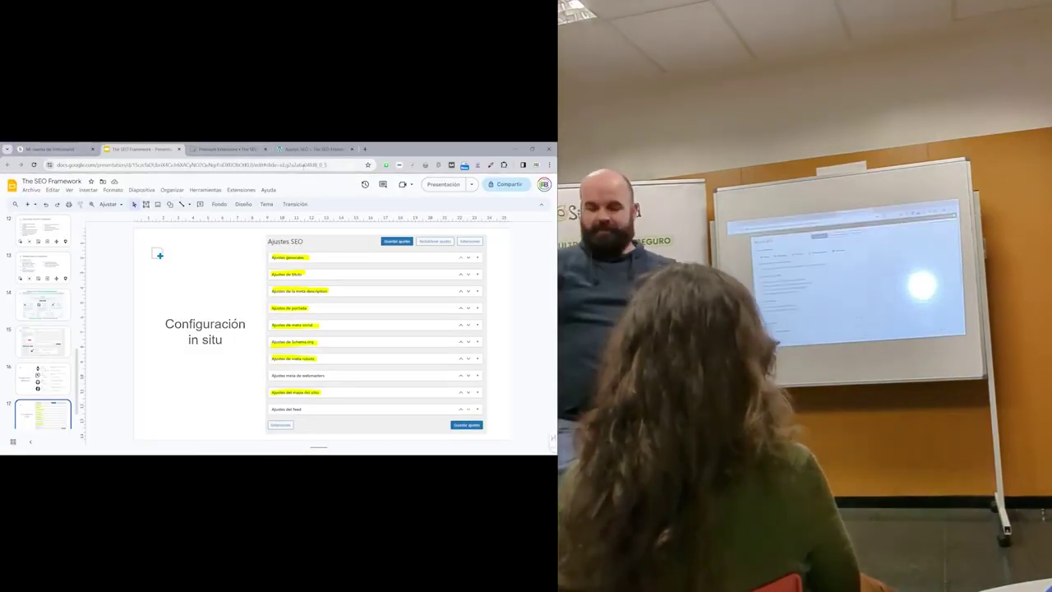
left_click(303, 150)
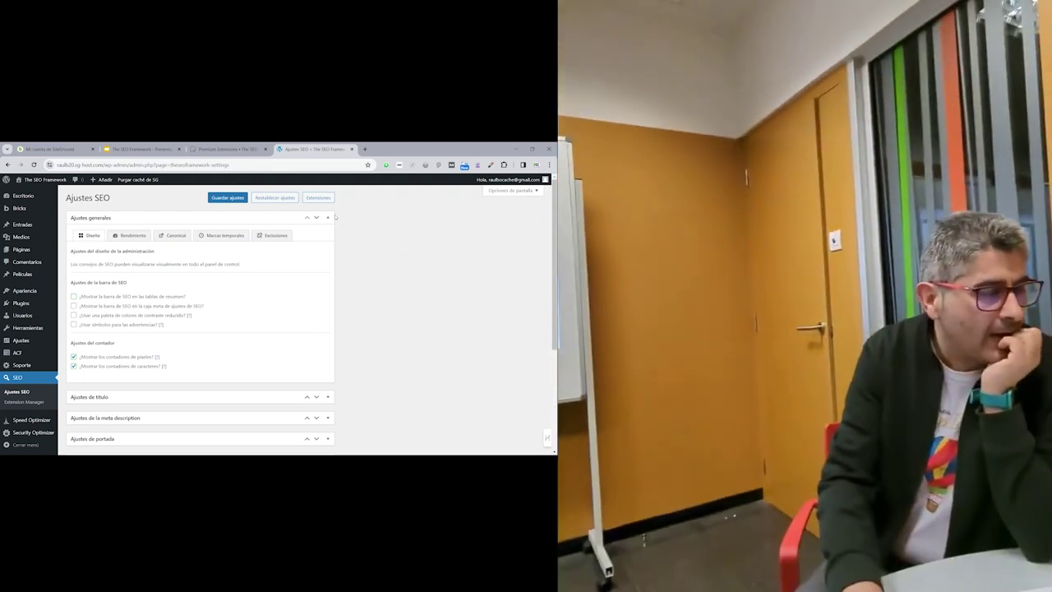
Collapse the Ajustes generales section to view the list of all SEO settings sections, and expand it again.
left_click(328, 218)
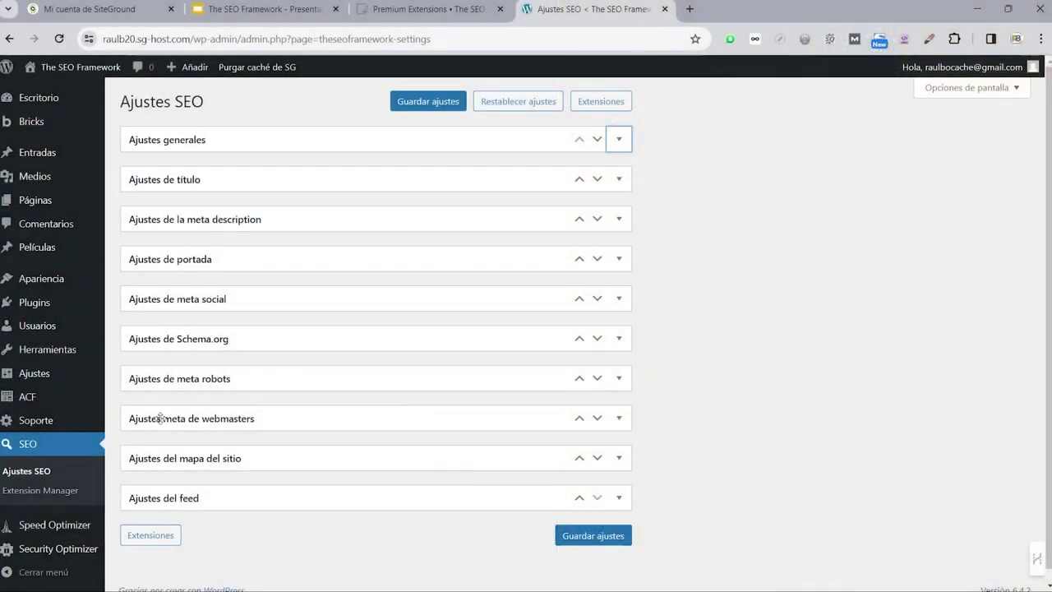
mouse_move(165, 419)
left_mouse_down()
mouse_move(189, 310)
mouse_move(188, 183)
mouse_move(174, 375)
mouse_move(151, 432)
mouse_move(164, 423)
left_mouse_up()
left_click(614, 141)
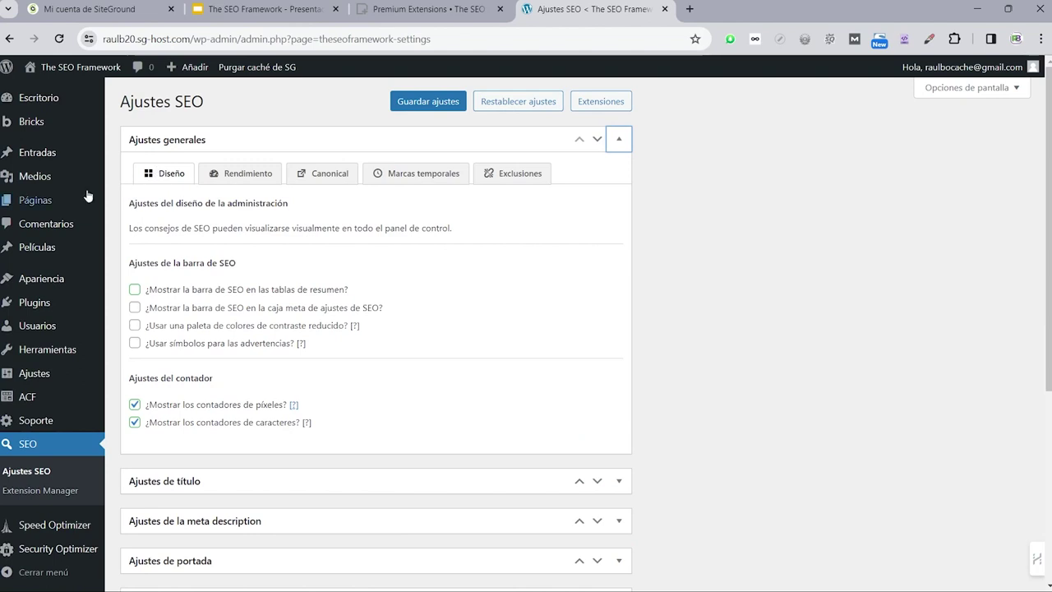
View the list of all posts (Entradas) and enlarge the page for easier reading.
left_click(51, 152)
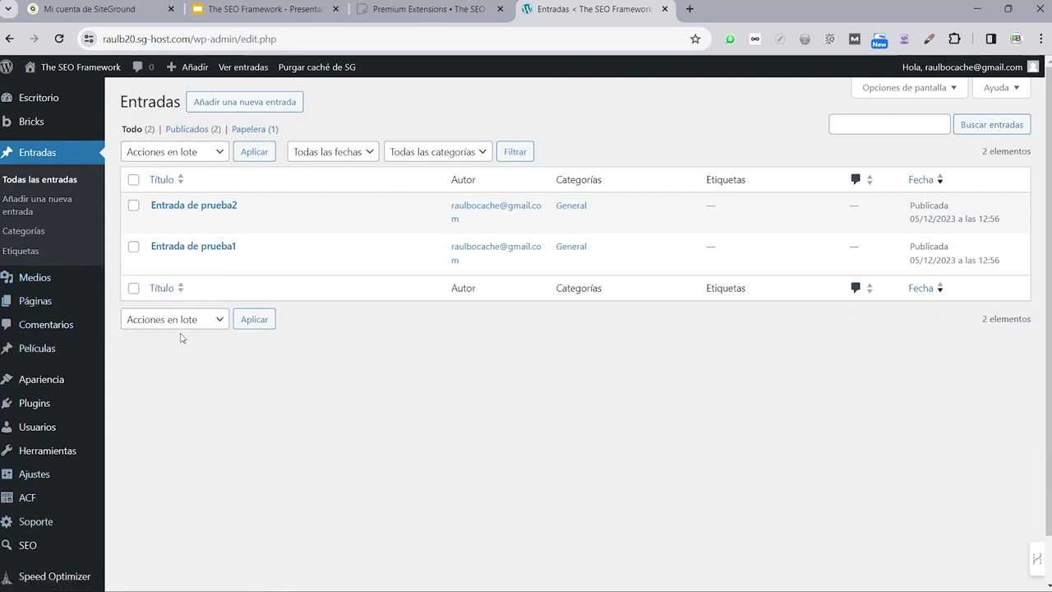
key("ctrl+plus")
key("ctrl+plus")
key("ctrl+plus")
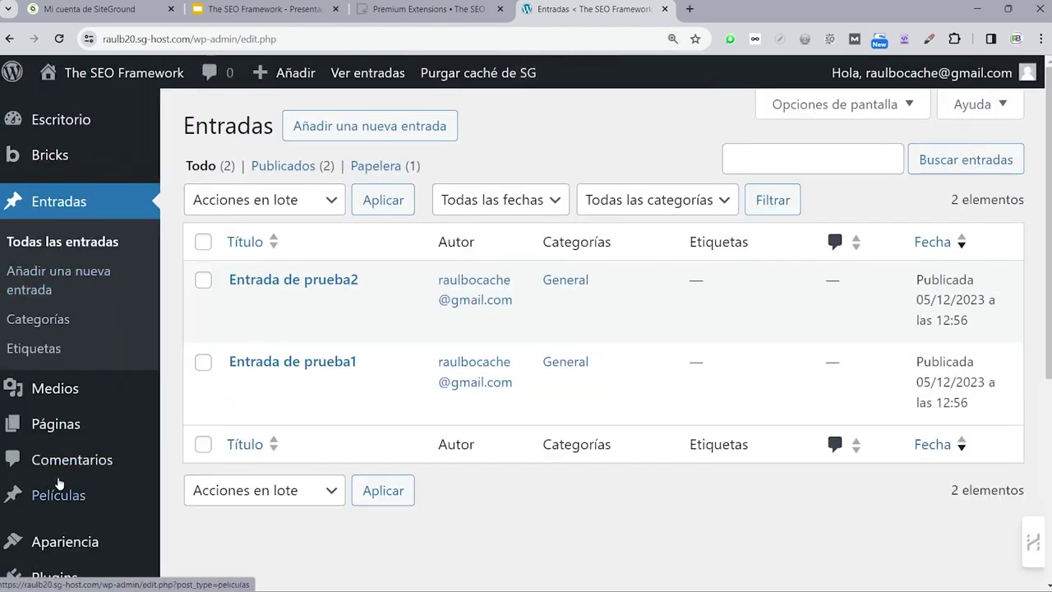
Enable all four SEO bar options in the Diseño part of Ajustes generales on the Ajustes SEO page.
scroll(41, 461, "down", 4)
mouse_move(41, 454)
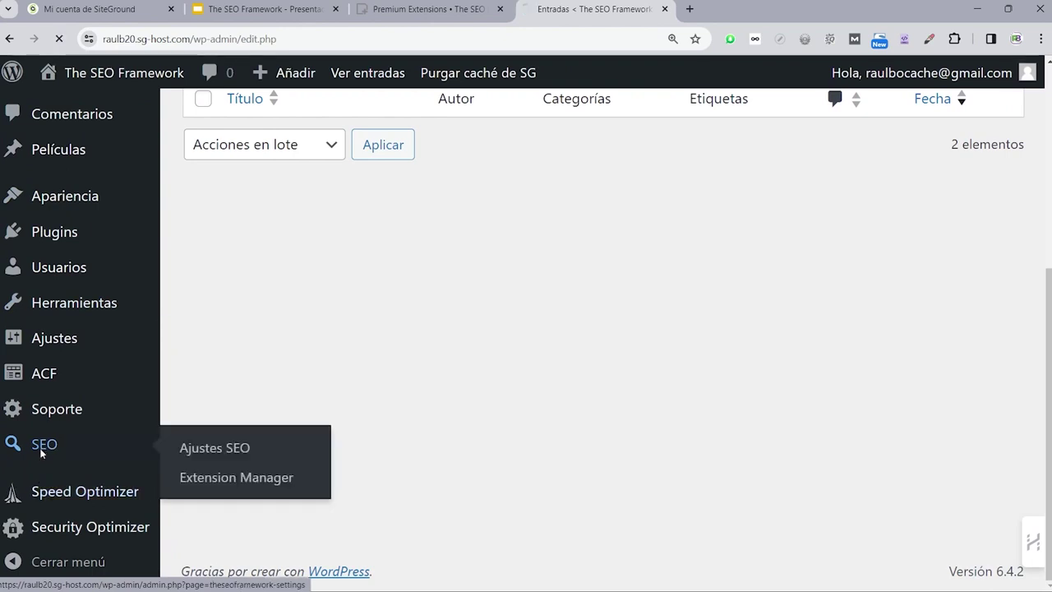
left_click(207, 447)
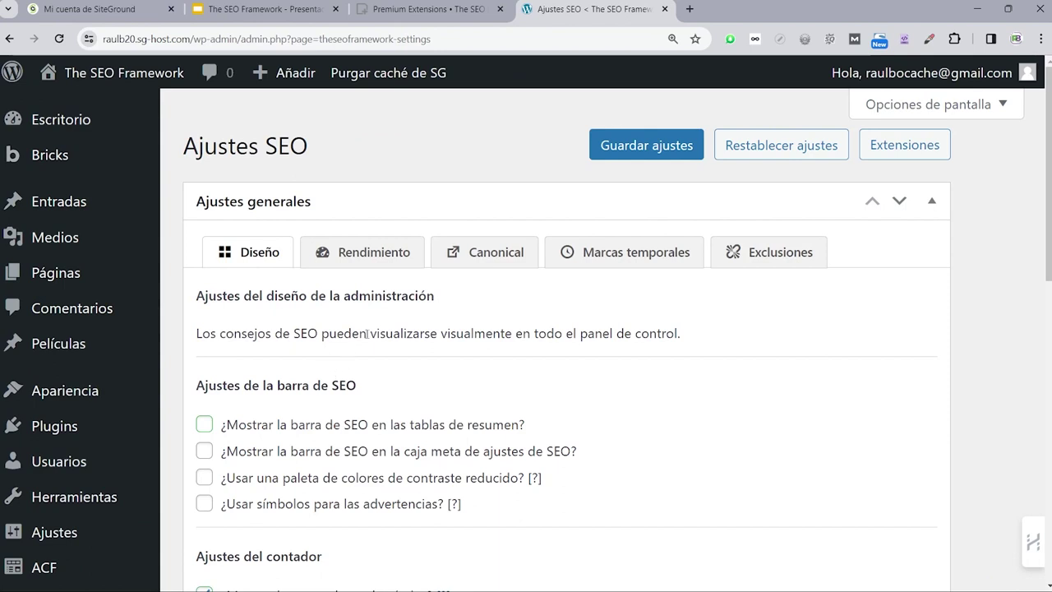
scroll(459, 333, "down", 1)
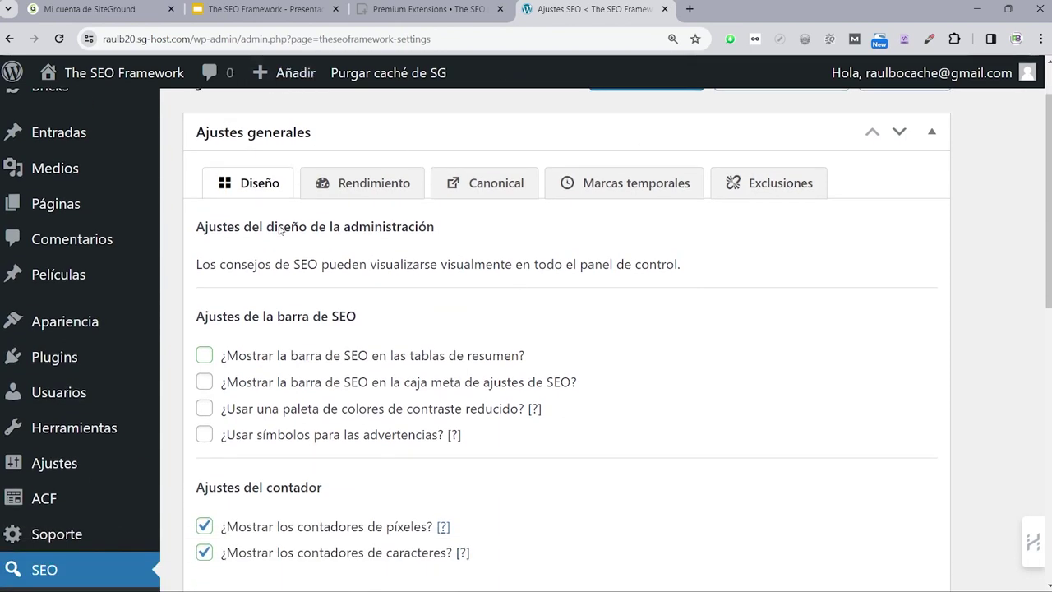
left_click(204, 356)
left_click(204, 382)
left_click(205, 409)
left_click(202, 437)
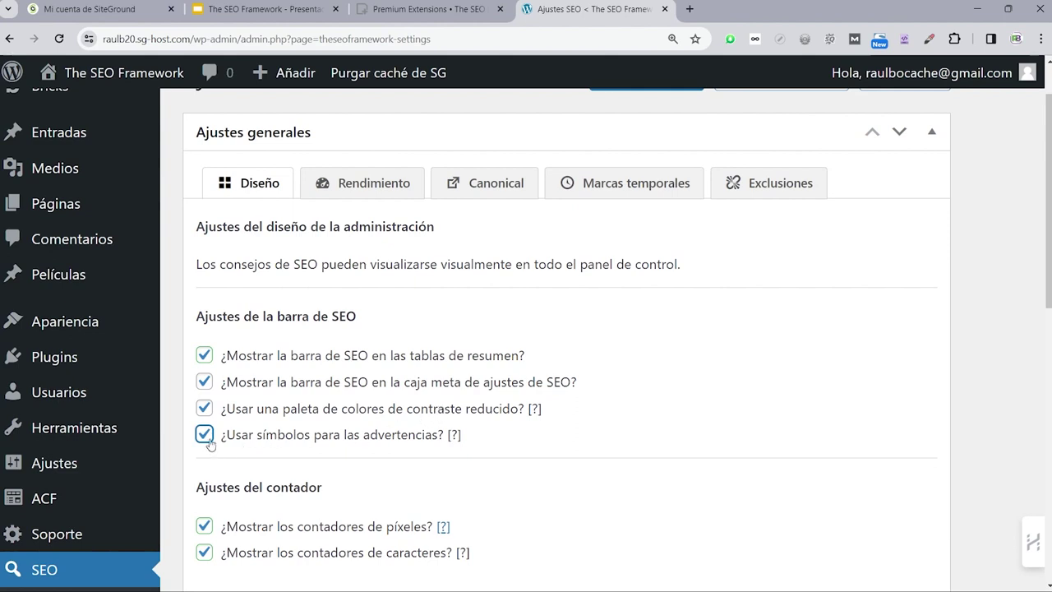
Turn off the reduced contrast palette and warning symbols options for the SEO bar and save the settings.
left_click(205, 412)
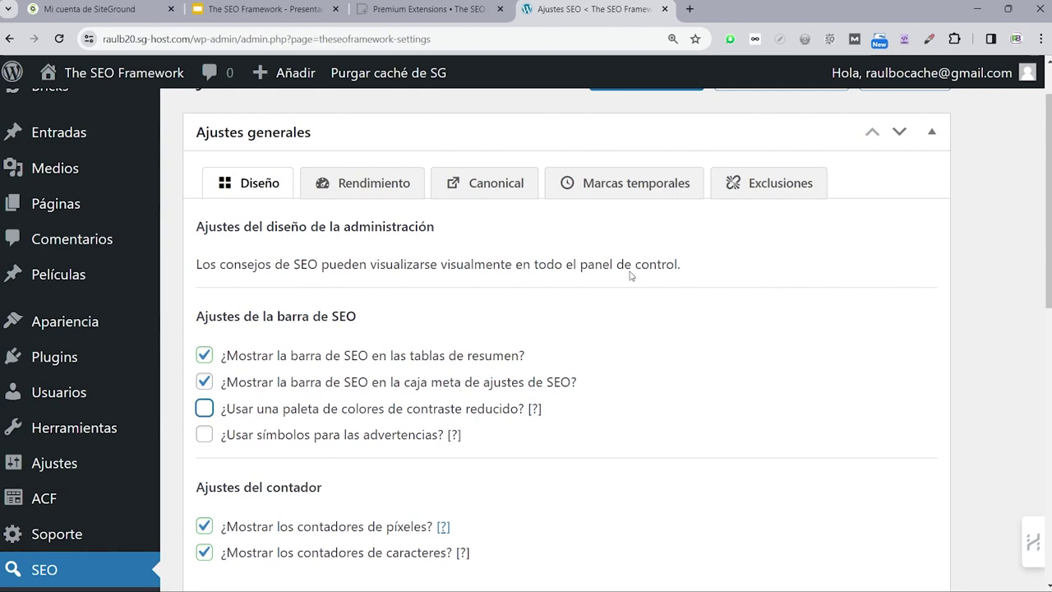
scroll(631, 275, "up", 2)
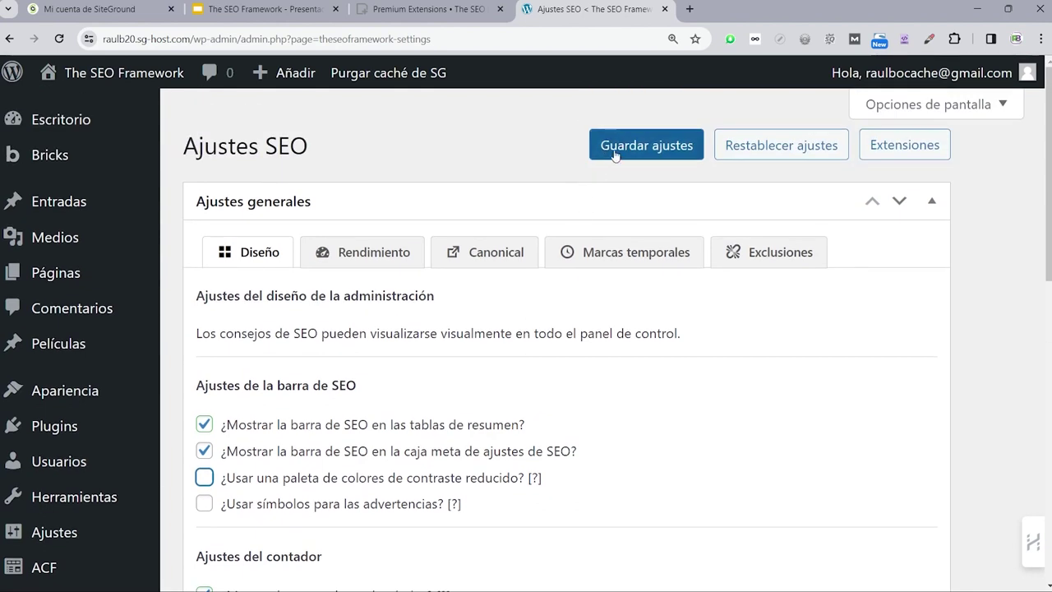
left_click(615, 156)
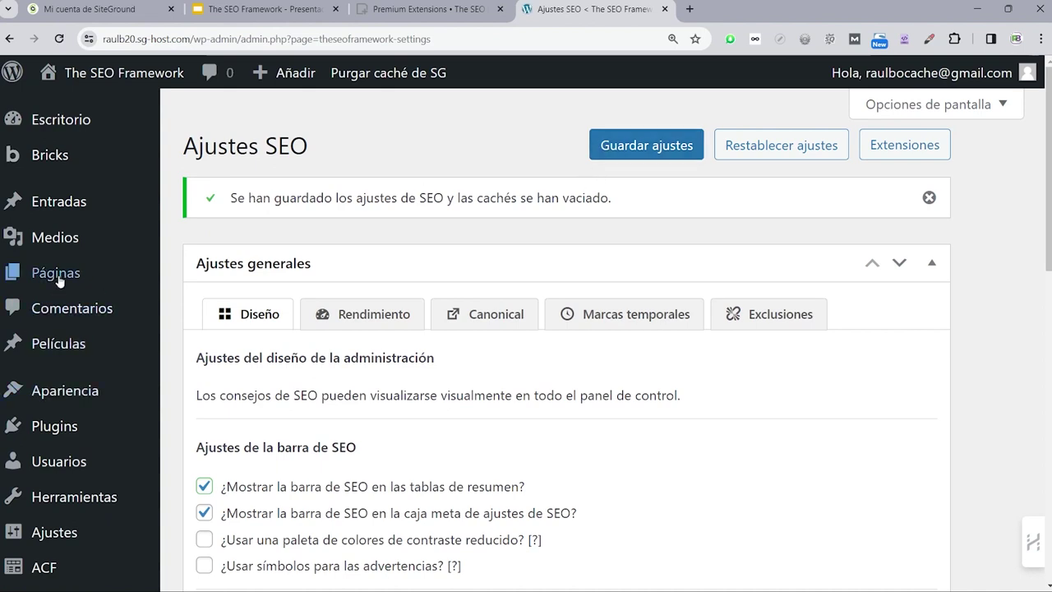
View the SEO column in the list of all posts.
left_click(61, 203)
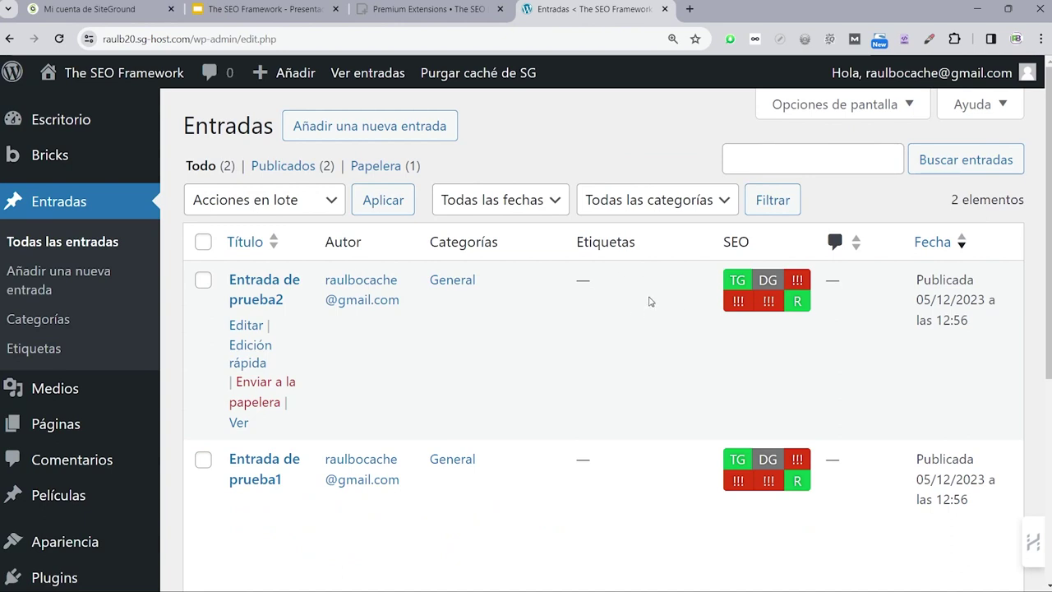
key("ctrl+minus")
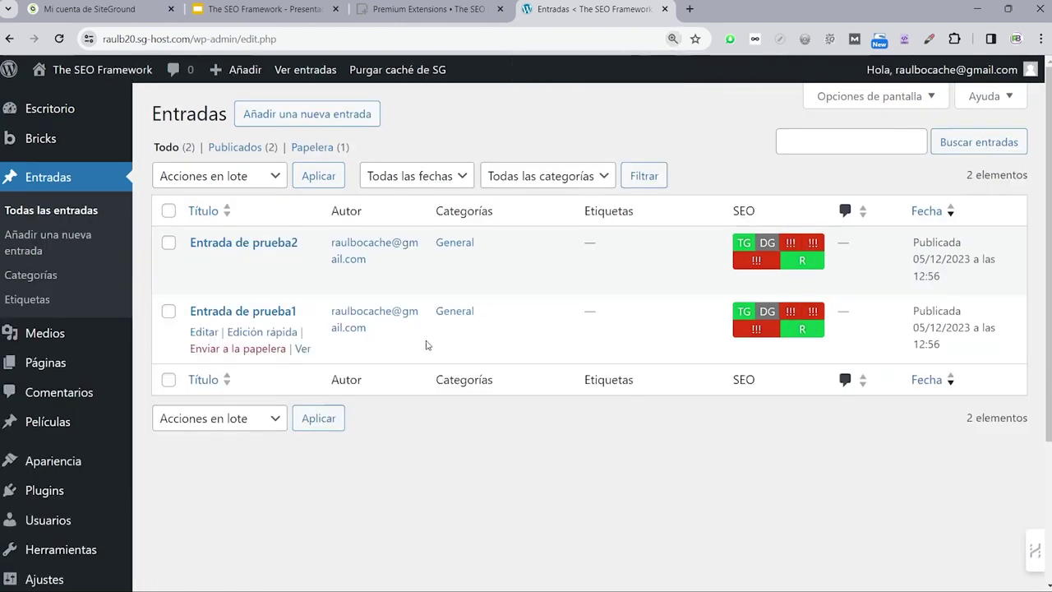
key("ctrl+plus")
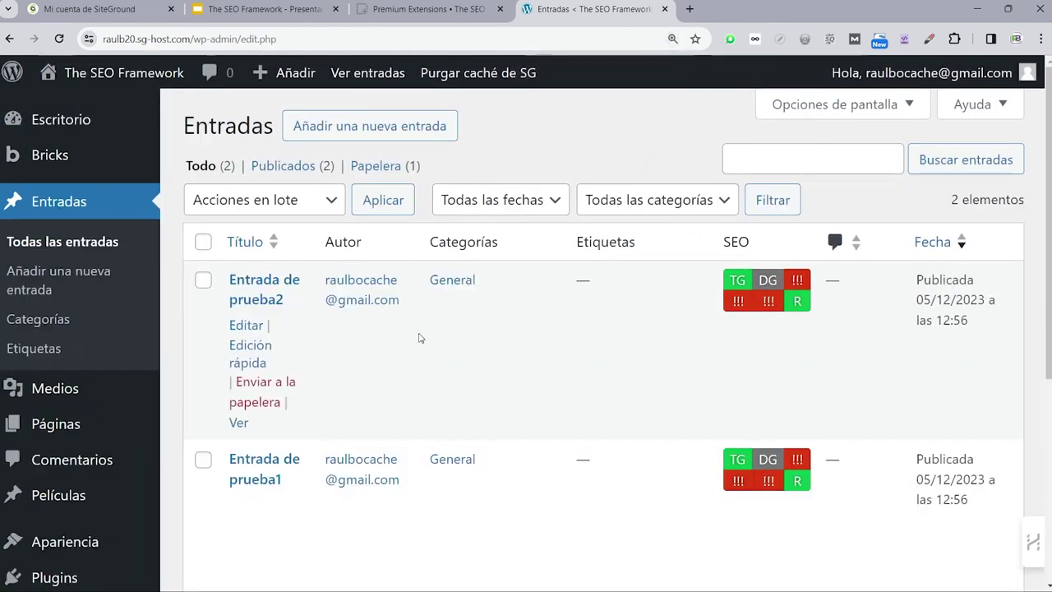
Enable the reduced contrast palette and warning symbols for the SEO bar in Ajustes SEO, and save the settings.
scroll(103, 439, "down", 4)
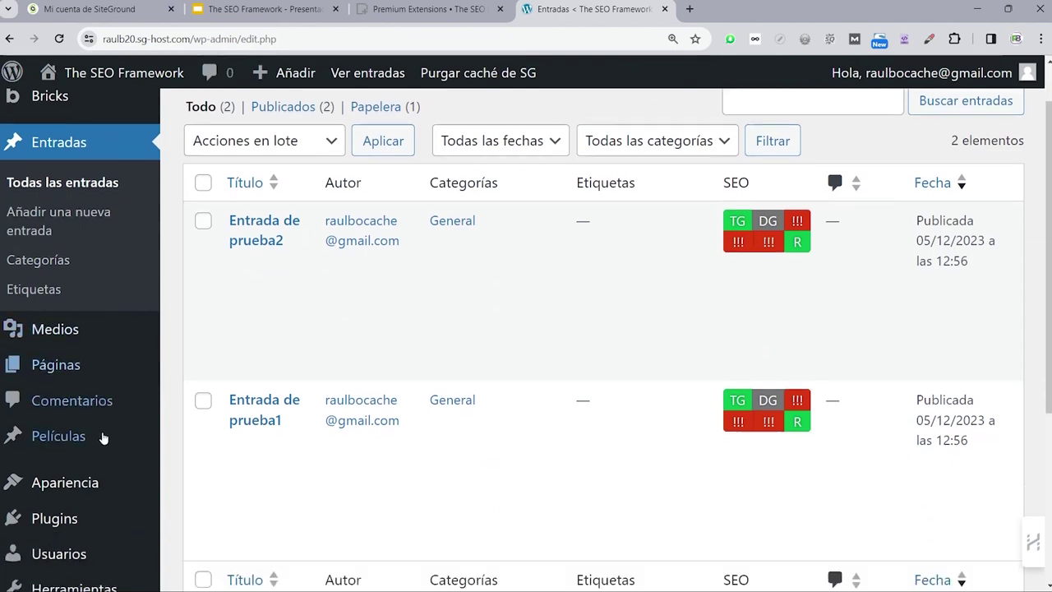
mouse_move(93, 483)
left_click(73, 444)
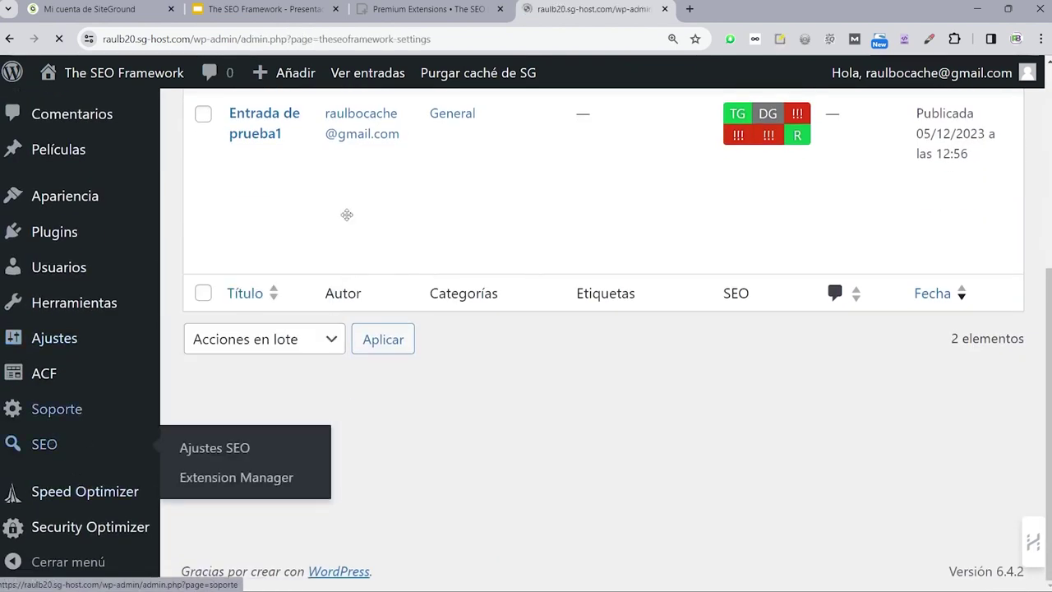
left_click(204, 478)
left_click(203, 504)
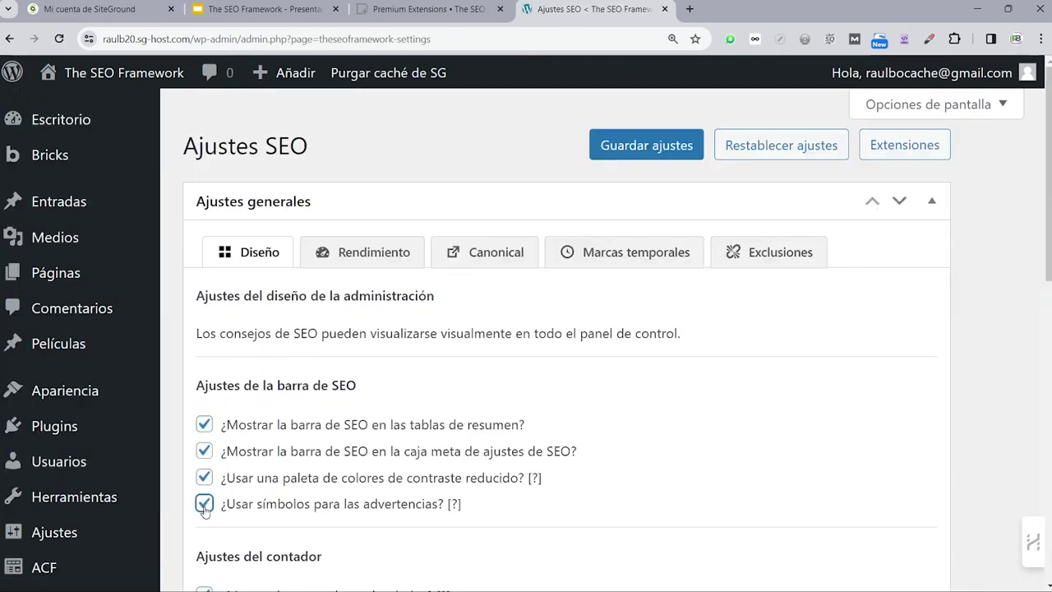
left_click(589, 152)
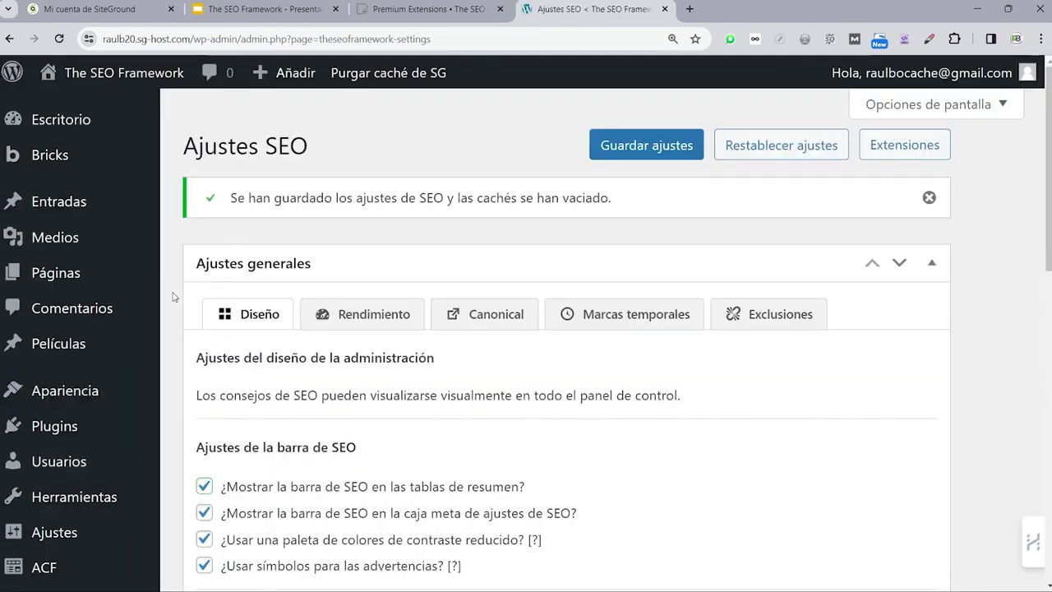
Examine the colours, symbols and explanations of the SEO bars in the list of all posts.
mouse_move(115, 292)
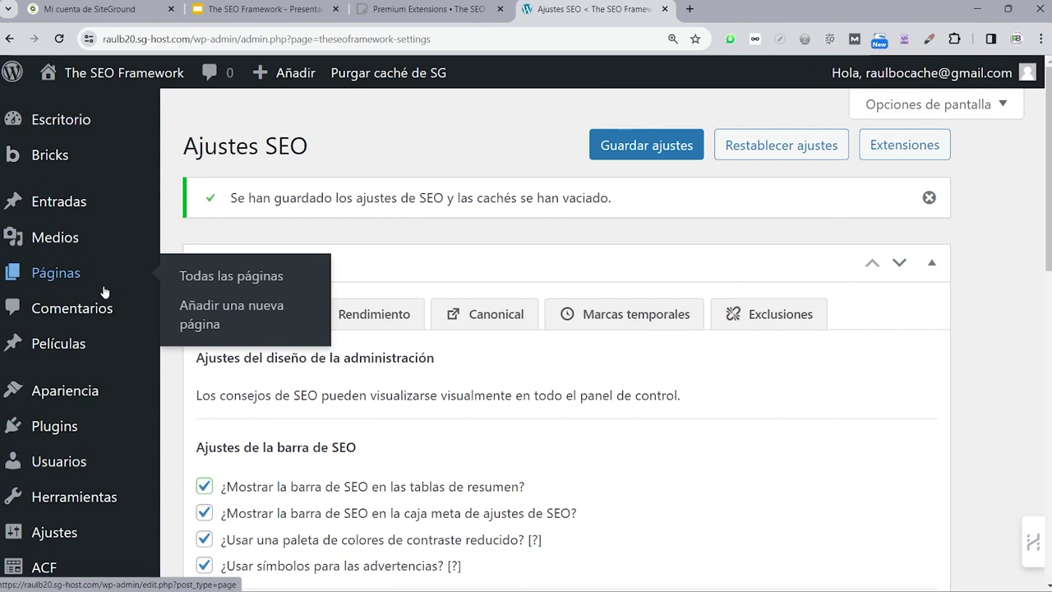
mouse_move(59, 213)
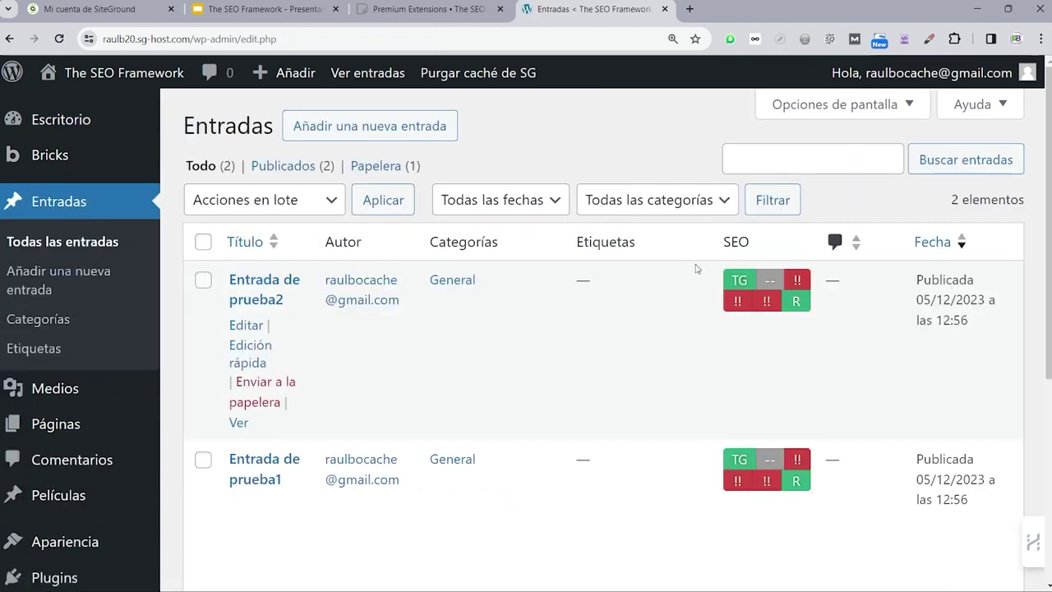
mouse_move(770, 301)
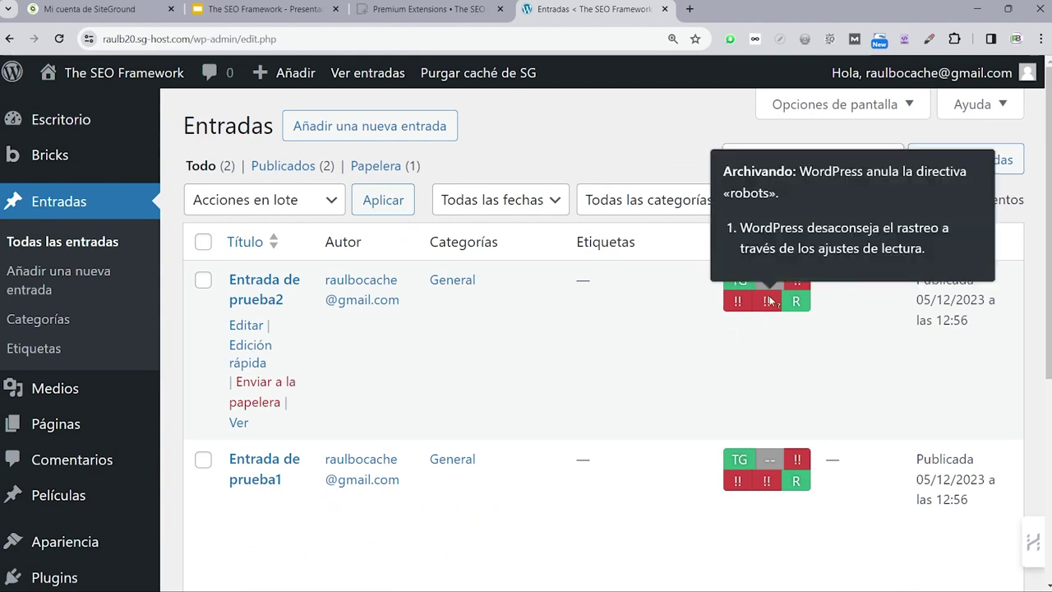
mouse_move(728, 303)
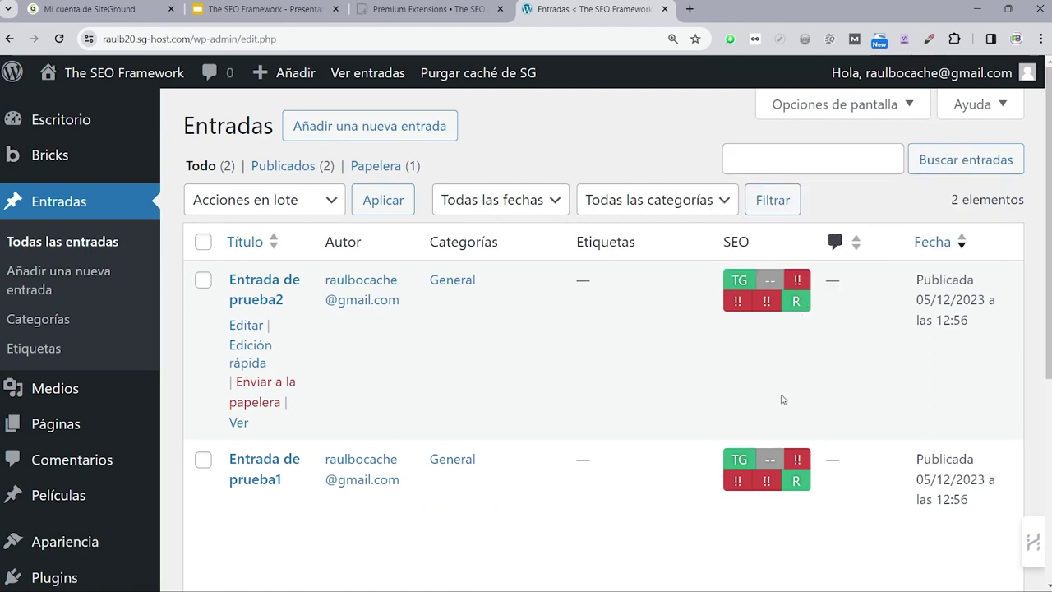
scroll(770, 425, "down", 1)
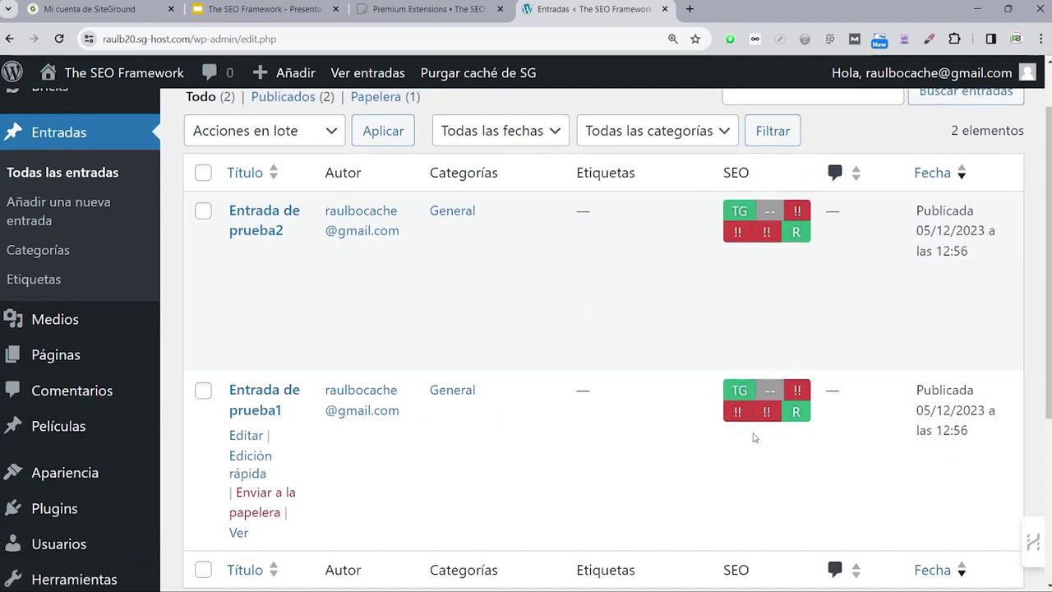
scroll(748, 438, "up", 1)
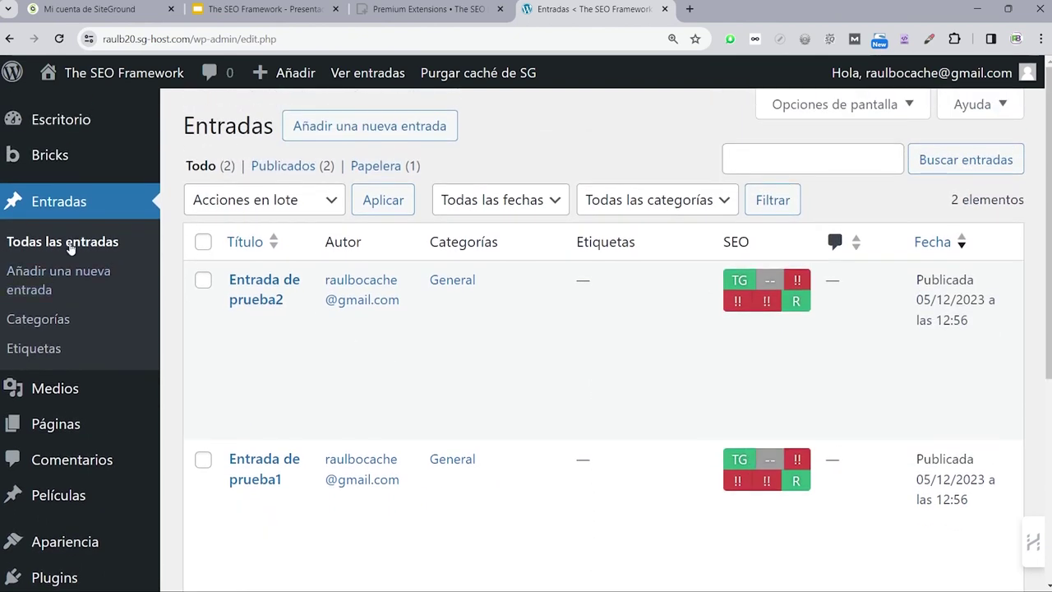
Return to Ajustes SEO and review the pixel and character counter options under Ajustes del contador.
scroll(66, 427, "down", 4)
left_click(57, 446)
scroll(488, 279, "down", 3)
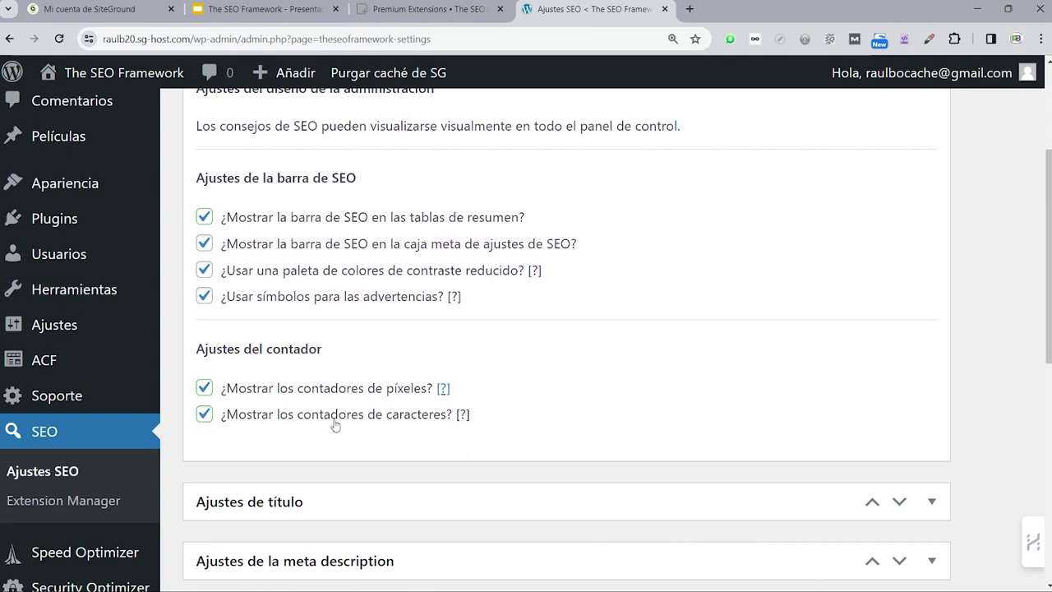
scroll(65, 219, "up", 2)
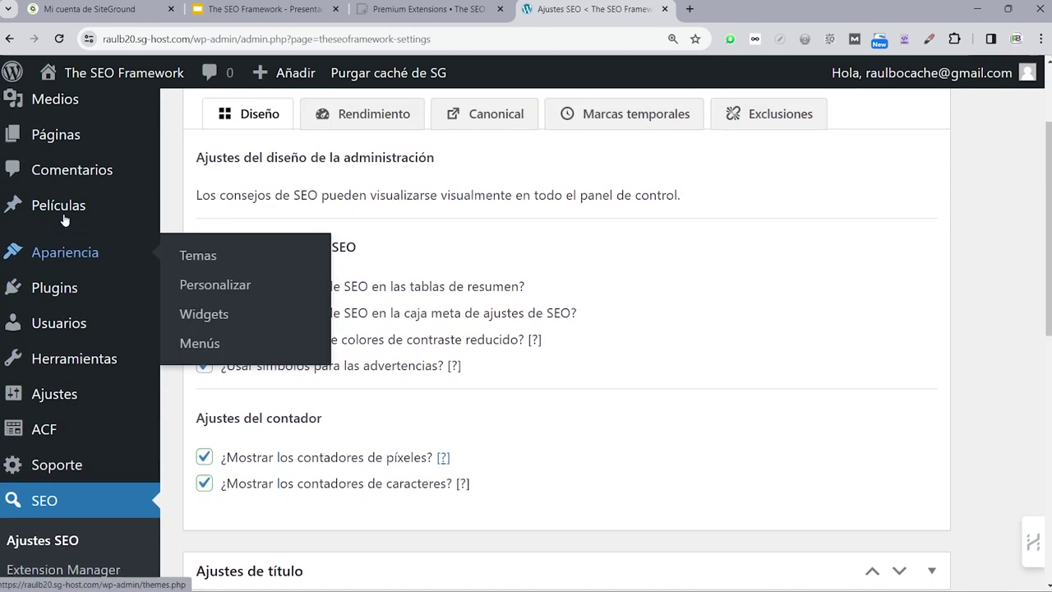
Open the post "Entrada de prueba2" for editing from the list of all posts.
scroll(64, 219, "up", 2)
mouse_move(59, 204)
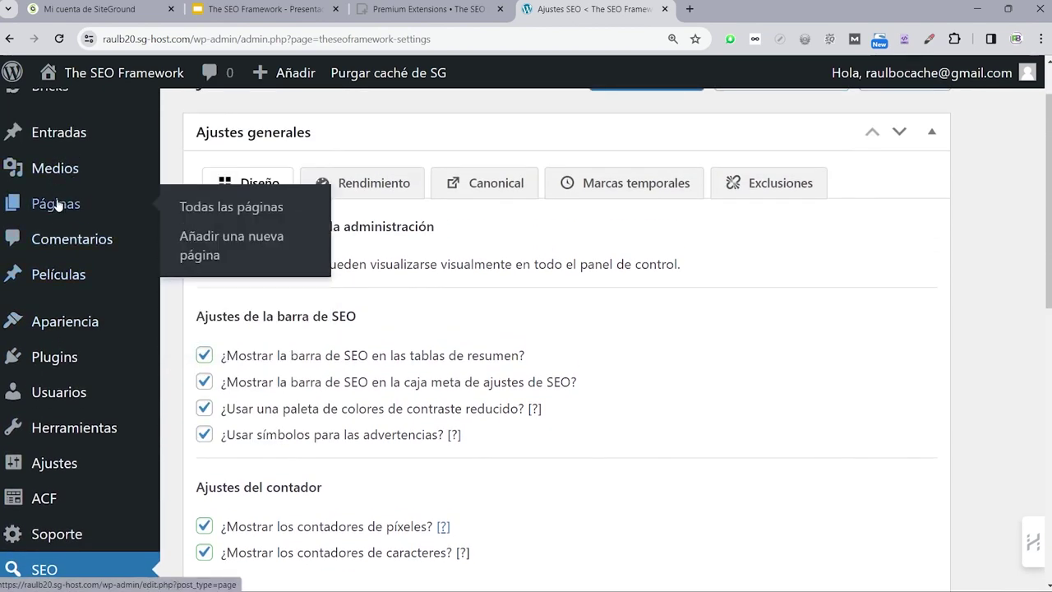
scroll(69, 231, "up", 2)
left_click(66, 206)
mouse_move(238, 393)
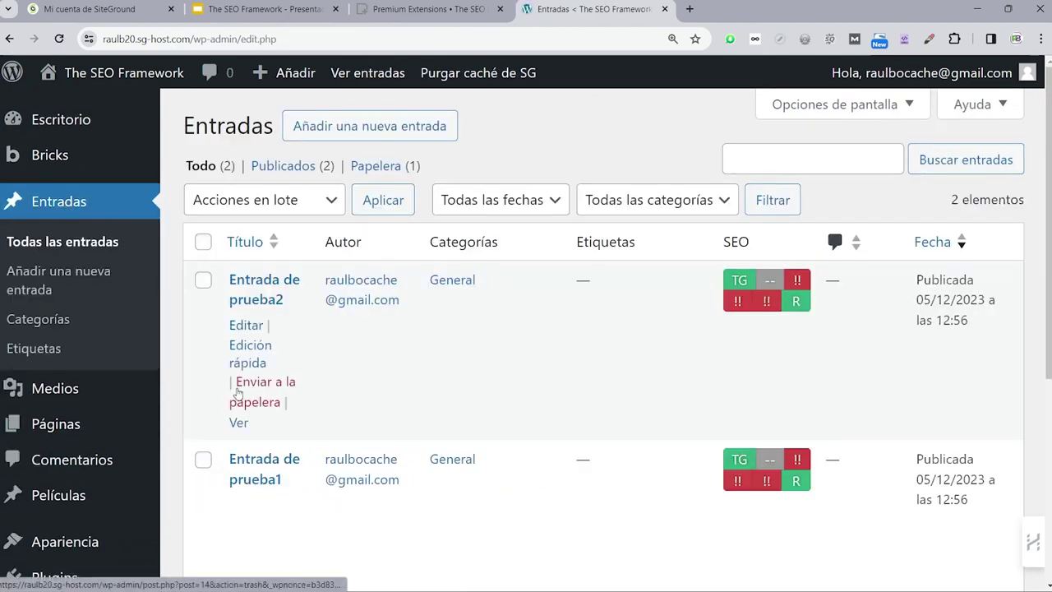
left_click(246, 325)
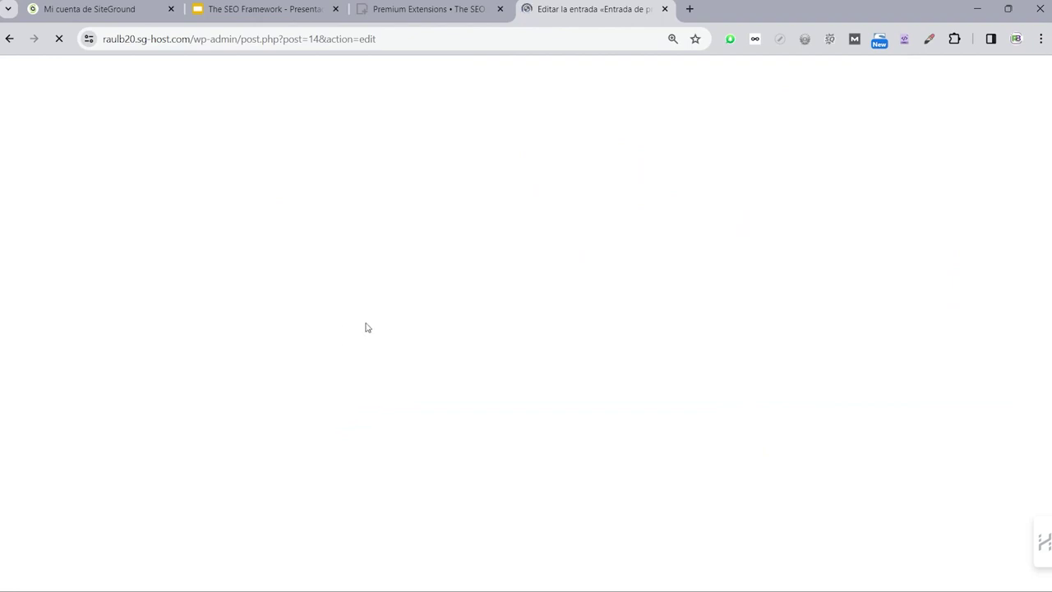
Try out the meta title character counter by entering "fgfgfgfgfgfgfgfgfg" as the post's meta title.
scroll(281, 368, "down", 2)
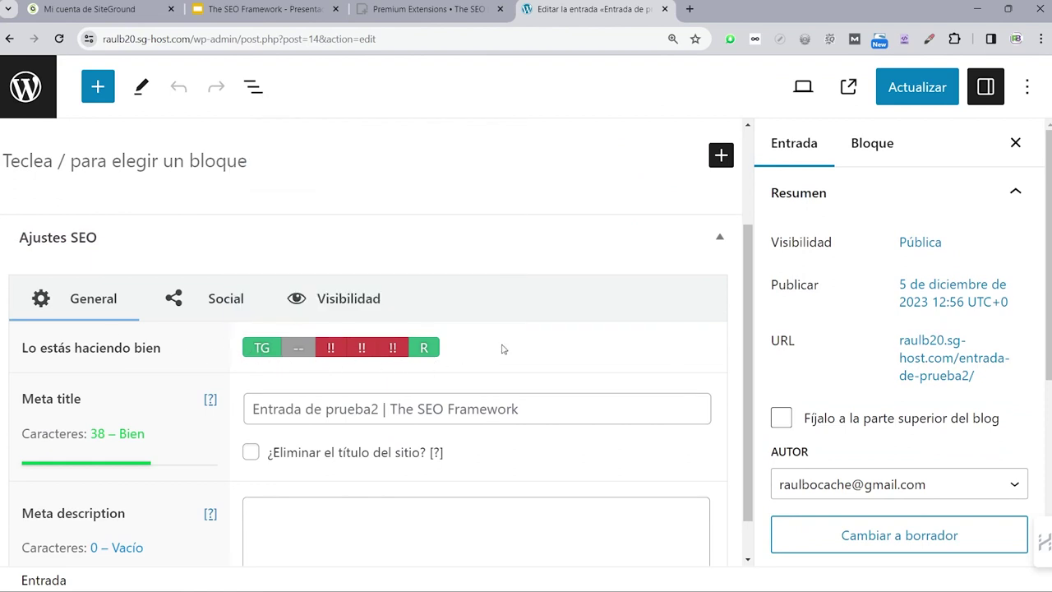
scroll(500, 348, "down", 1)
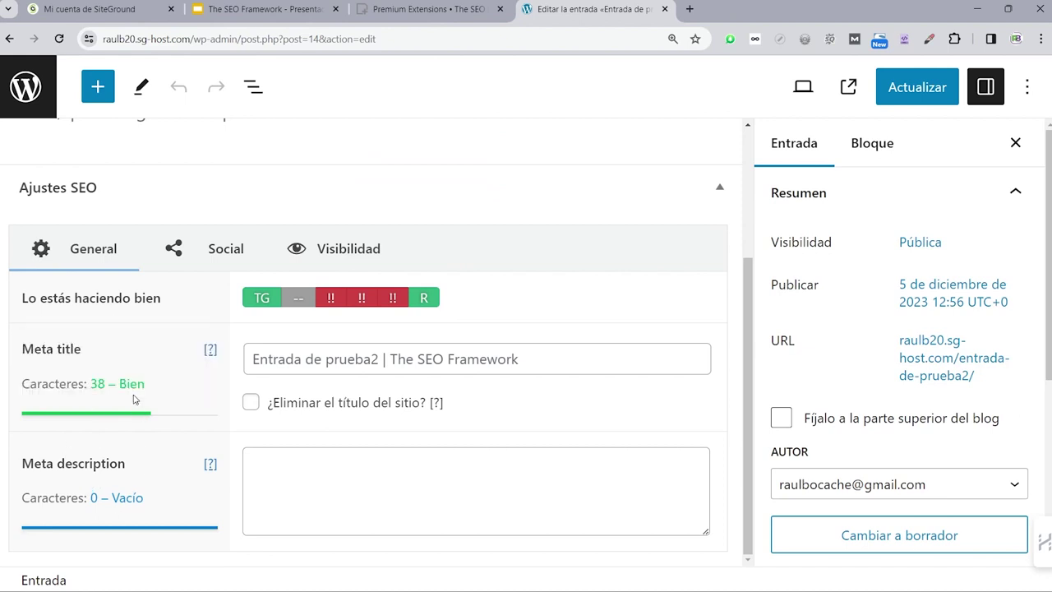
left_click(330, 358)
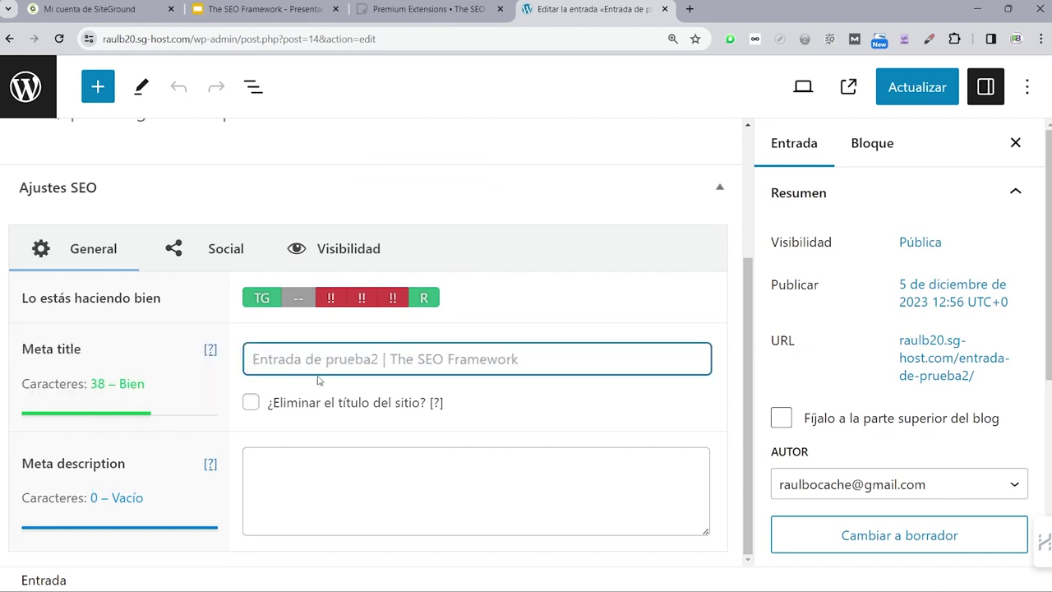
type("fgfgfgfgfgfgfgfgfg")
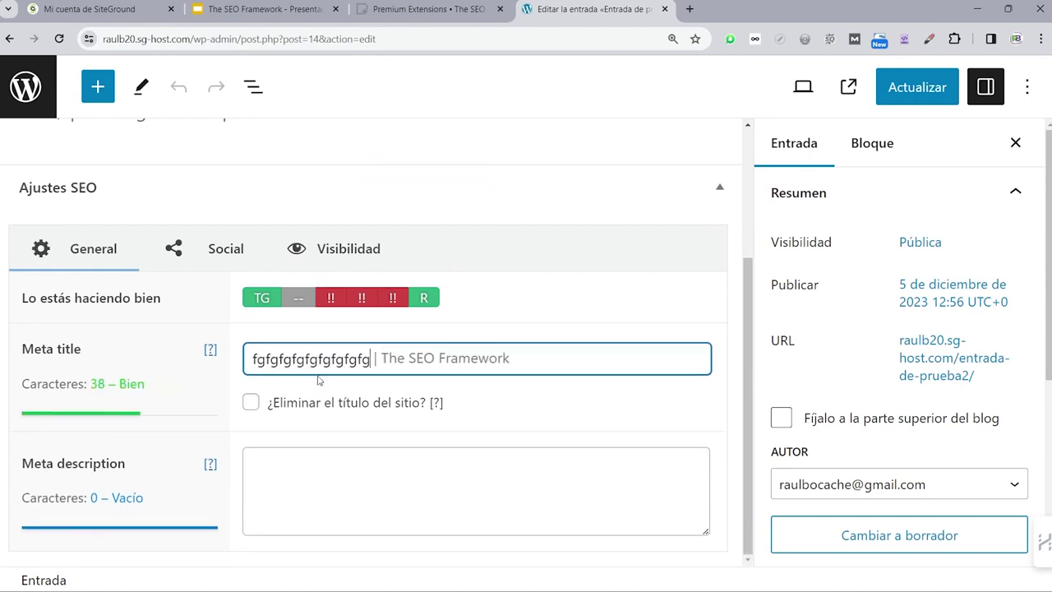
Try out the meta description character counter with about 78 characters of filler text, "gf" followed by repeated "g".
left_click(282, 506)
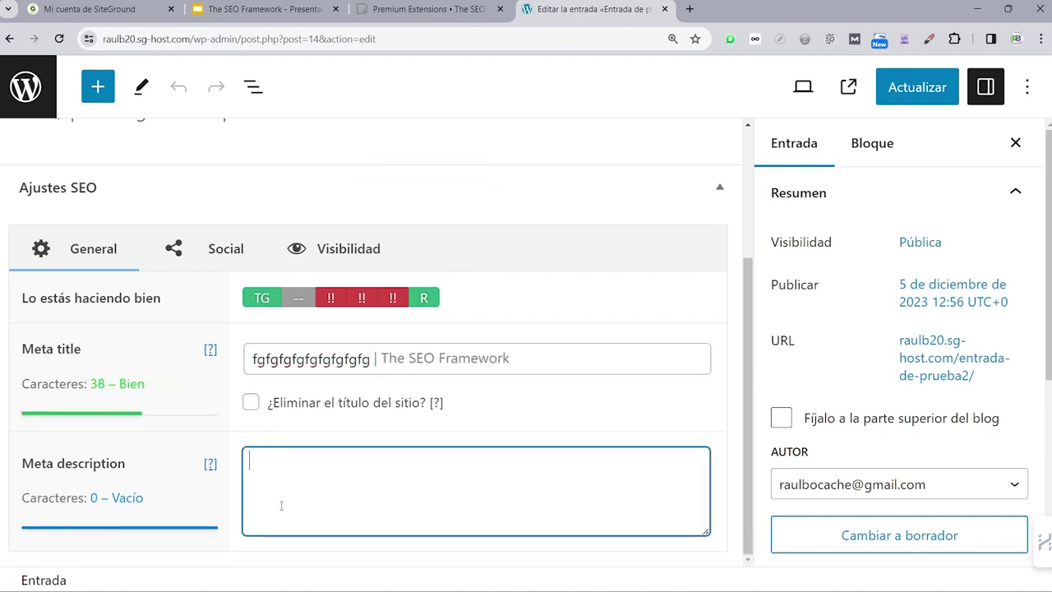
type("gfggggggggggggggggggg")
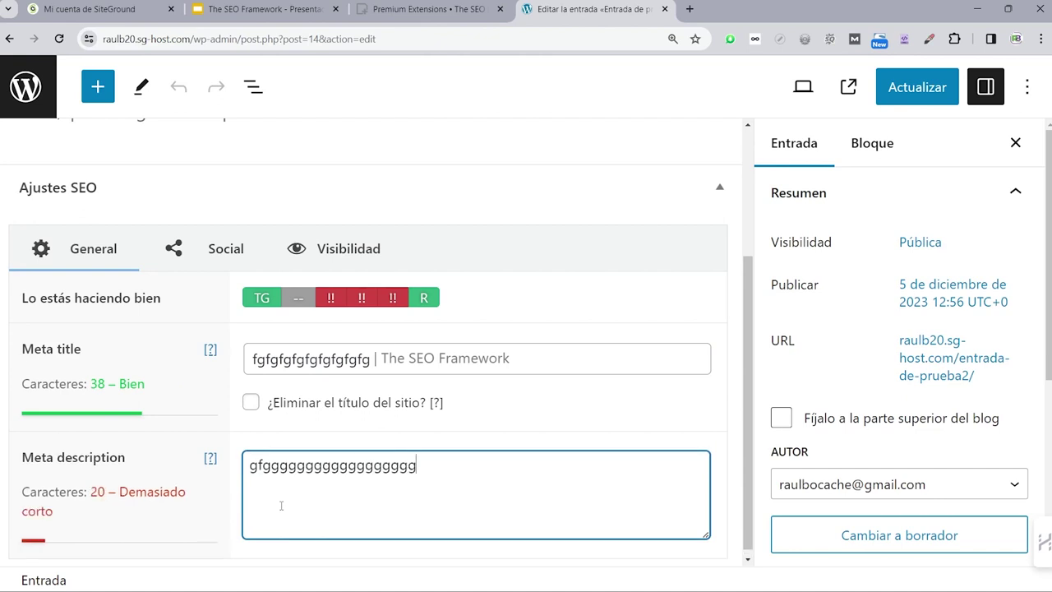
type("ggggggggggggggggggggggggggggggggggggggg")
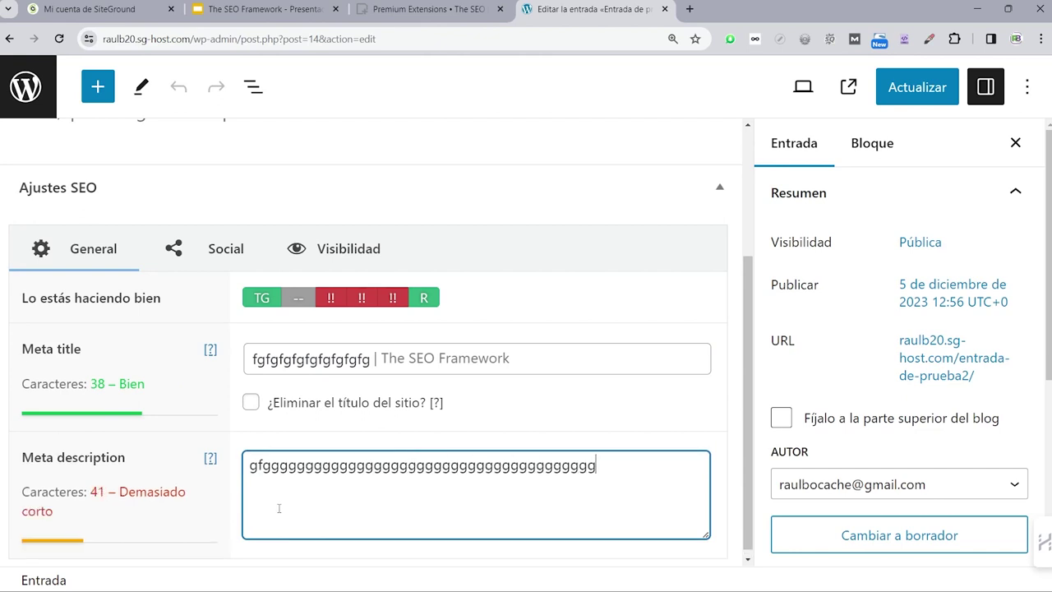
type("gggggggggggggggggg")
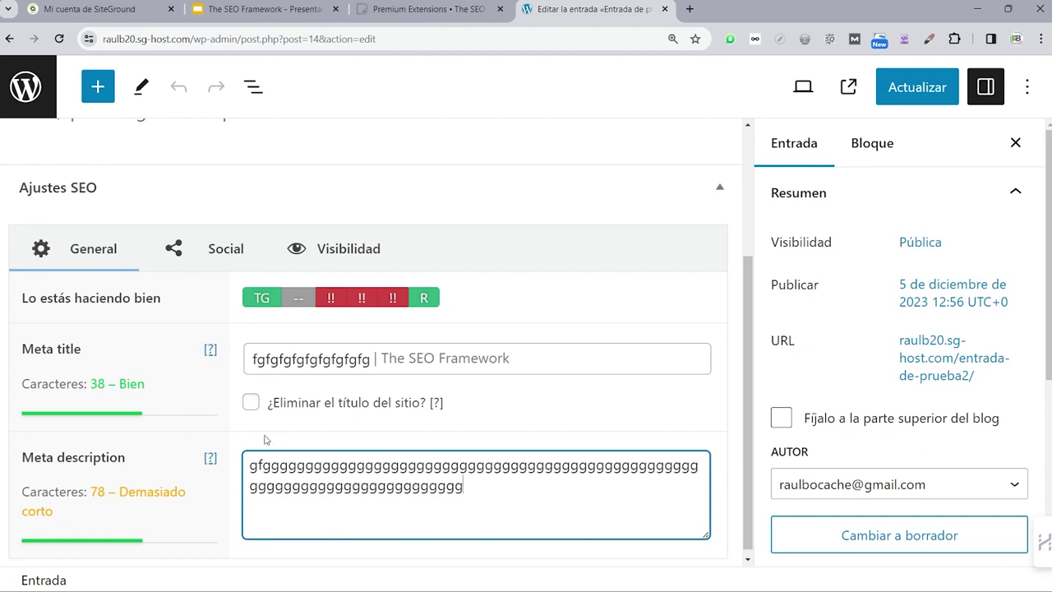
Leave the post editor without saving the changes and return to Ajustes SEO.
left_click(12, 105)
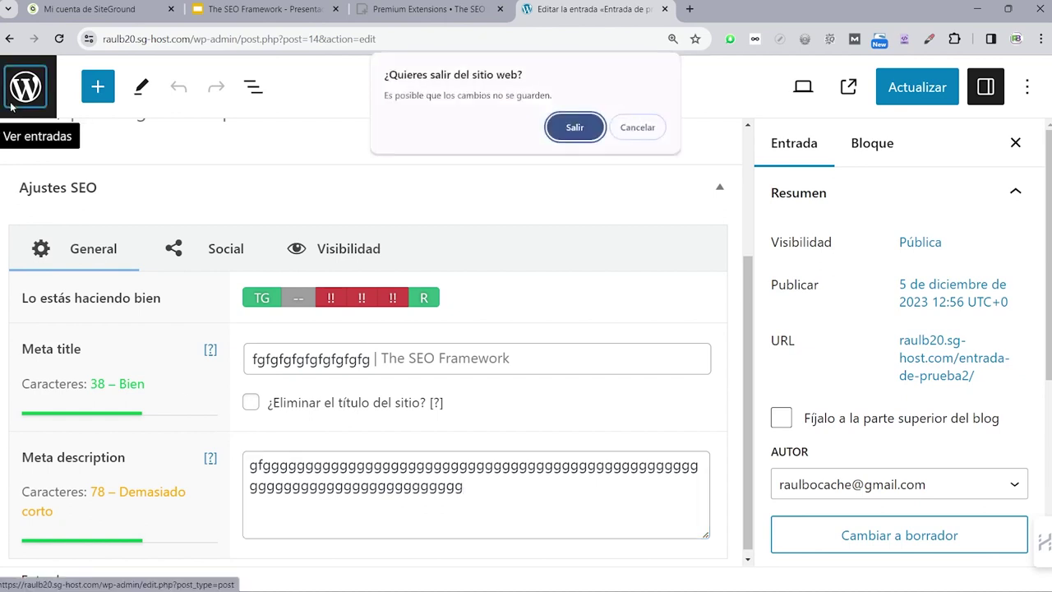
left_click(574, 128)
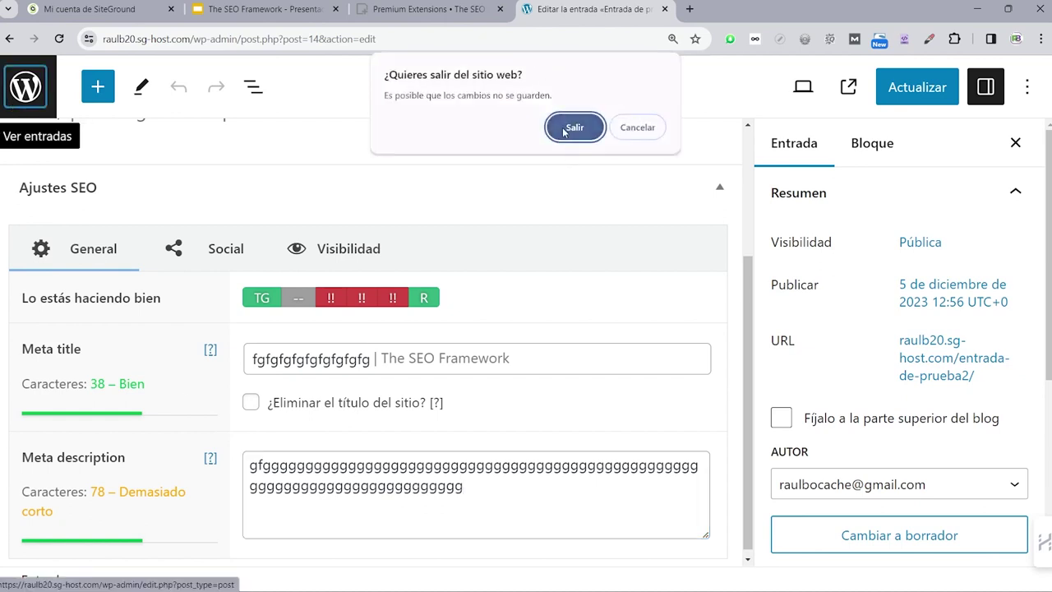
scroll(73, 435, "down", 3)
scroll(72, 435, "down", 3)
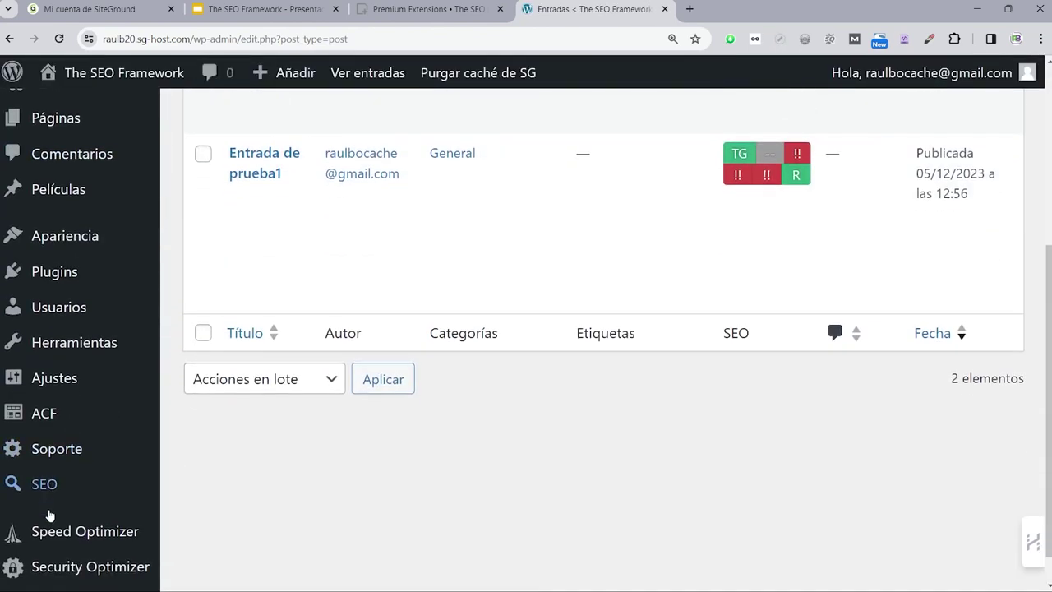
left_click(45, 449)
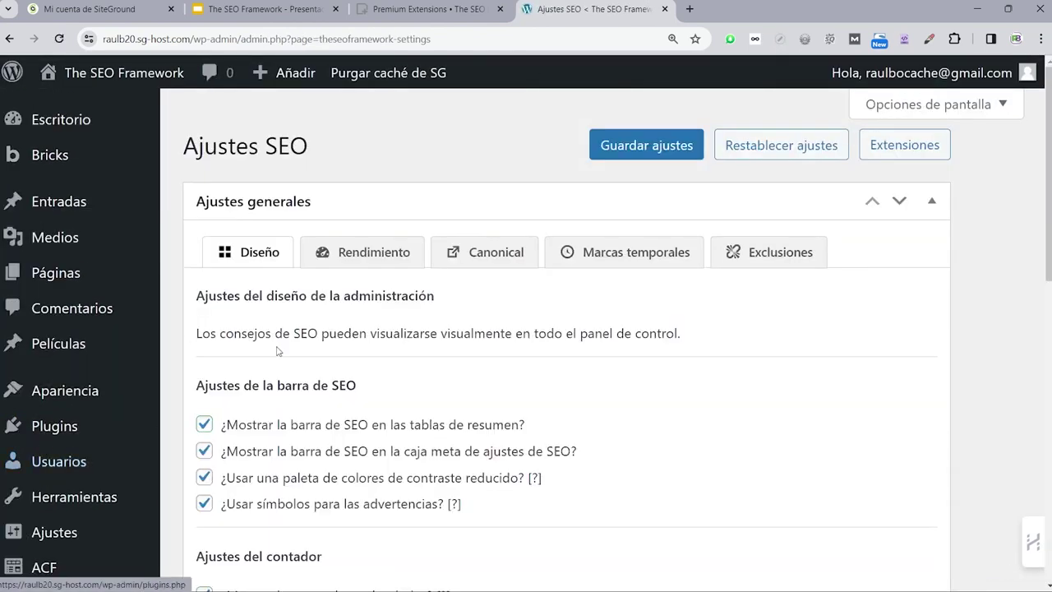
Review the query alteration settings under Rendimiento, including the choices for where search query alterations are performed.
scroll(357, 376, "down", 3)
scroll(378, 255, "up", 3)
left_click(378, 253)
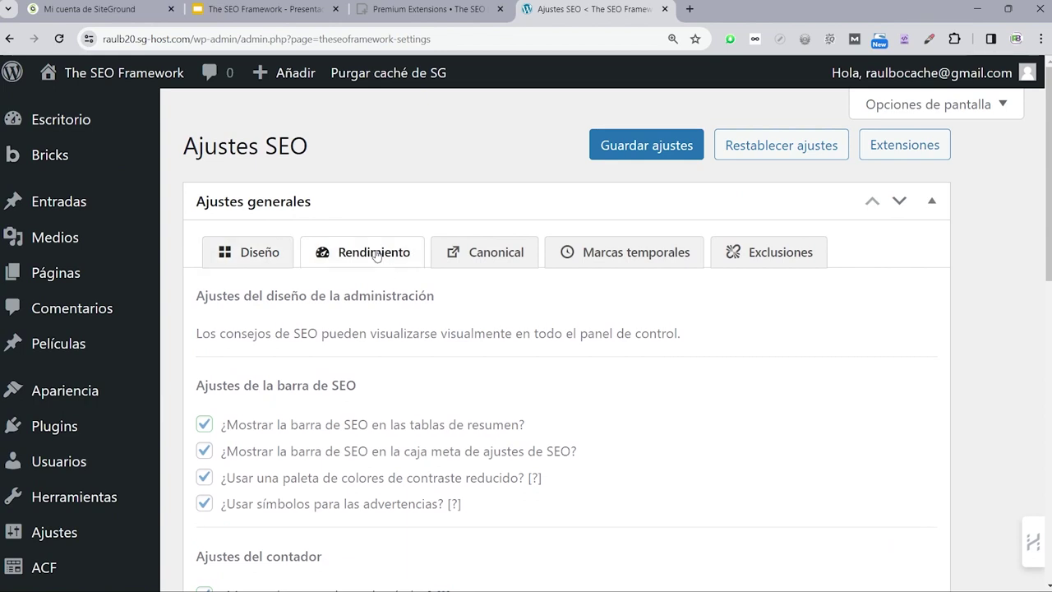
scroll(481, 402, "down", 2)
scroll(518, 344, "down", 2)
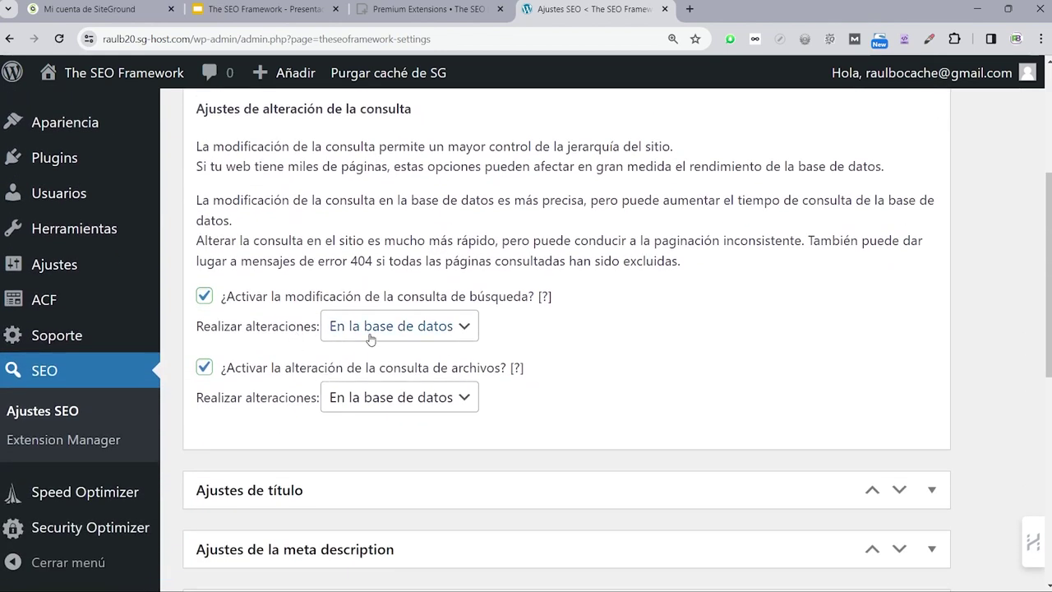
left_click(434, 332)
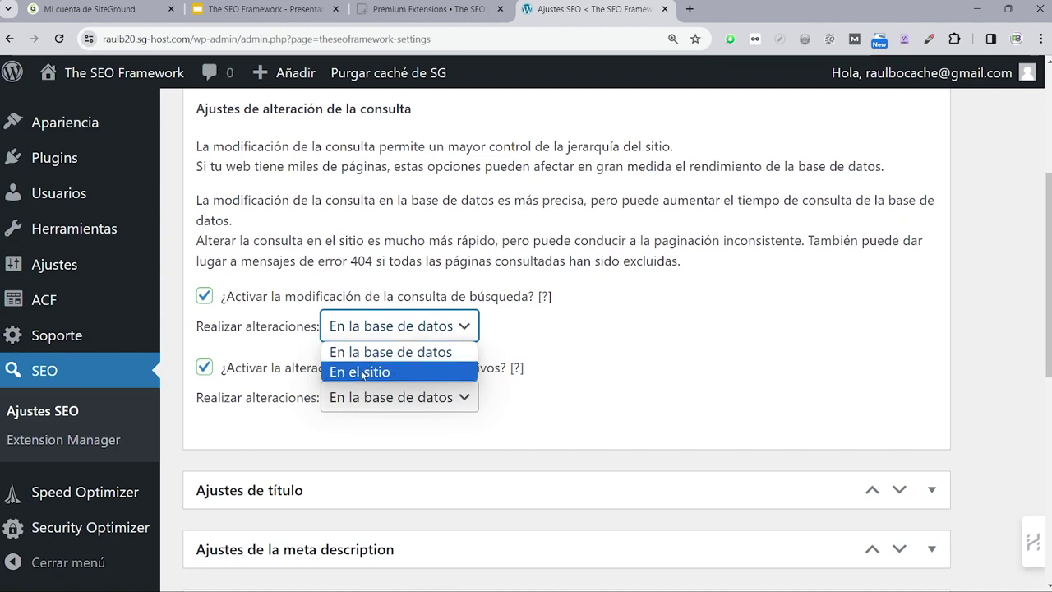
left_click(397, 330)
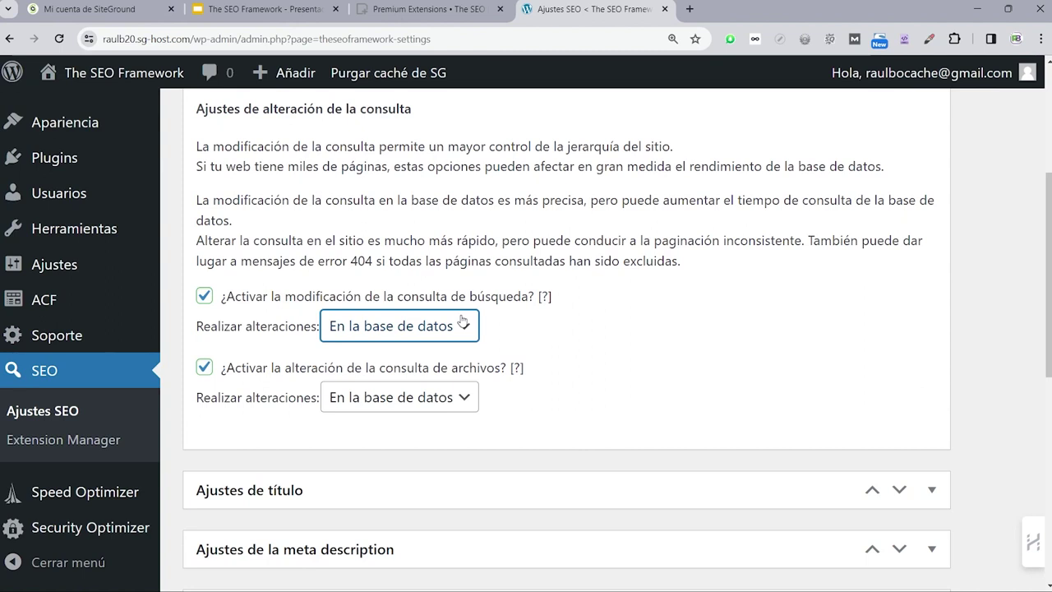
left_click(424, 329)
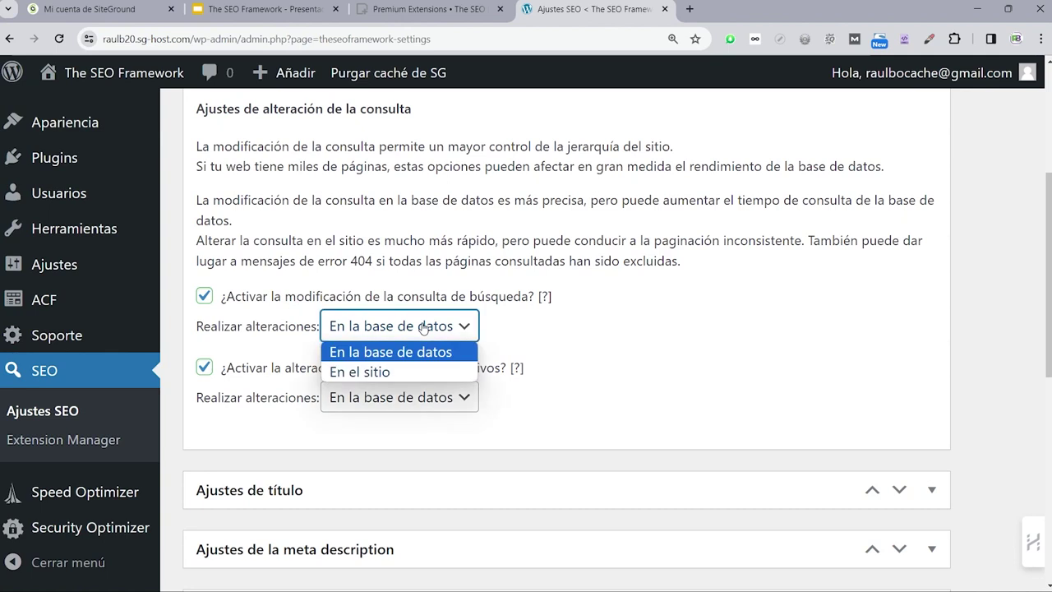
left_click(398, 362)
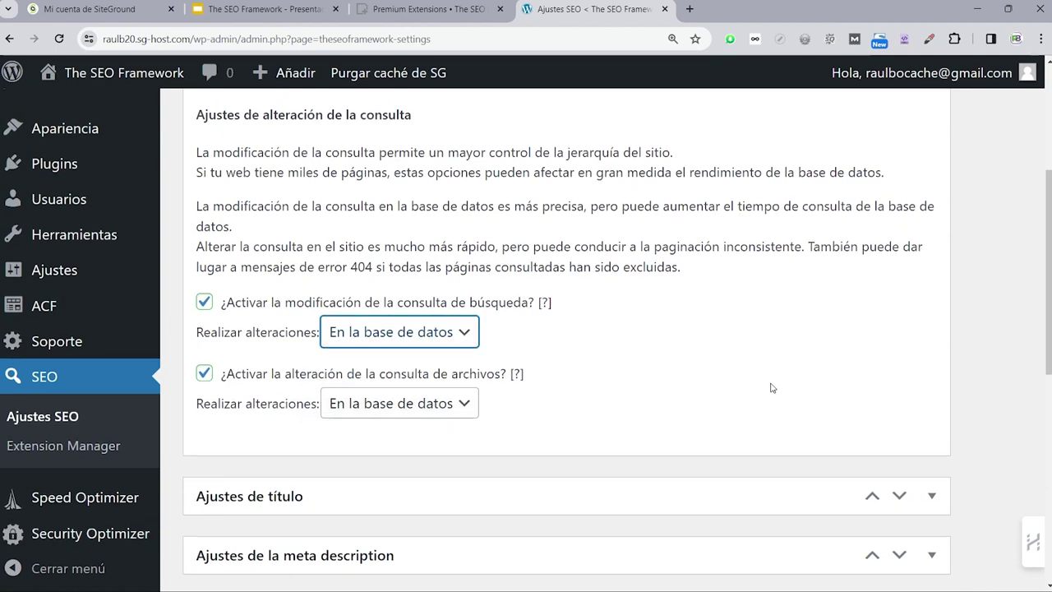
Review the Canonical settings, covering the preferred URL scheme and the link relationship options.
scroll(468, 178, "up", 4)
scroll(291, 340, "down", 3)
scroll(291, 340, "up", 3)
left_click(509, 258)
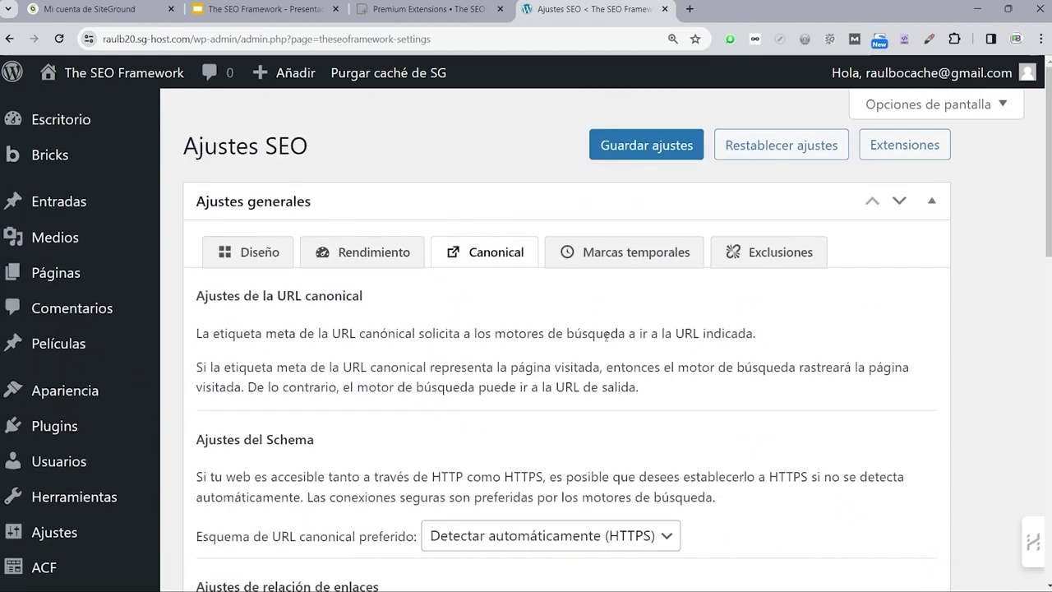
scroll(448, 423, "down", 1)
scroll(448, 424, "down", 1)
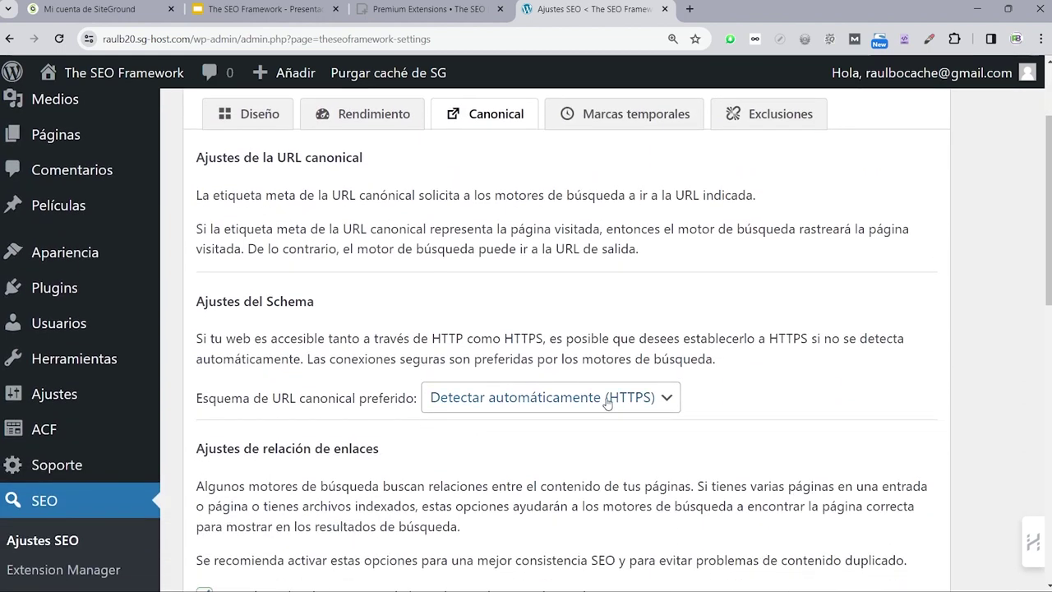
scroll(669, 403, "down", 3)
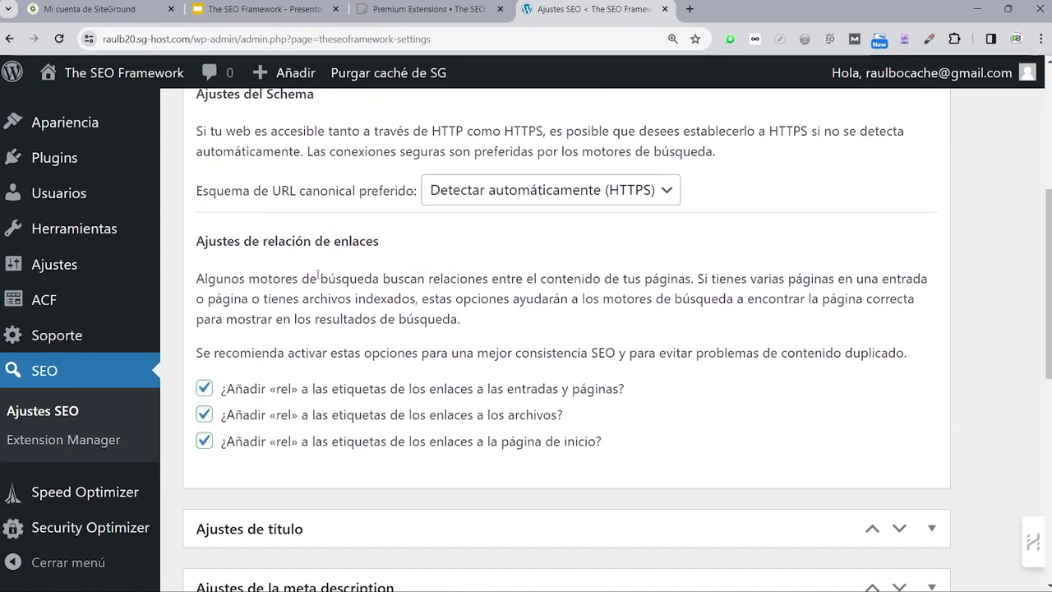
scroll(324, 280, "up", 5)
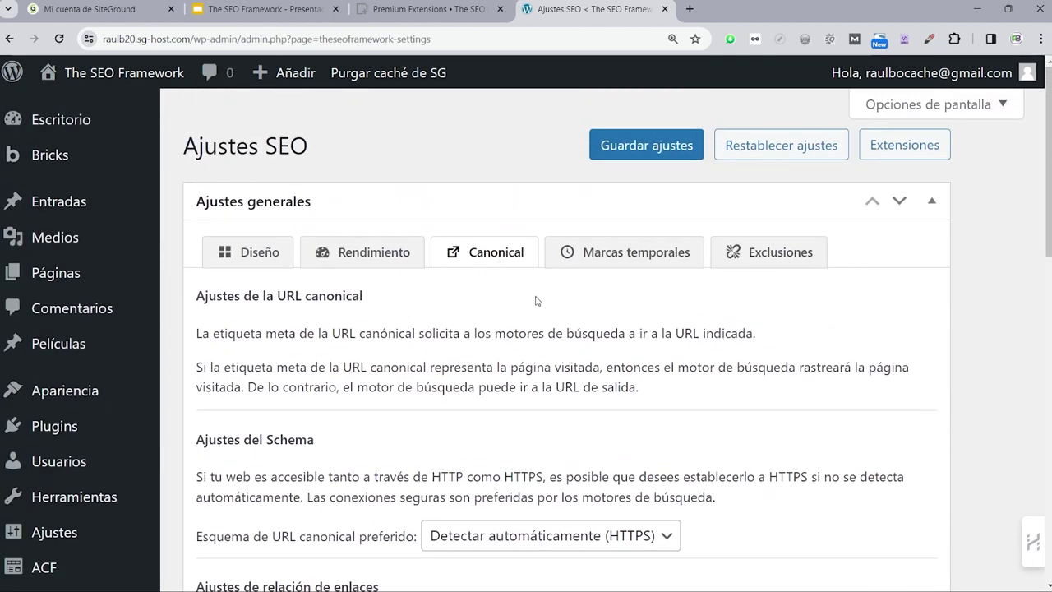
Review the timestamp format options under Marcas temporales.
left_click(597, 257)
scroll(345, 371, "down", 2)
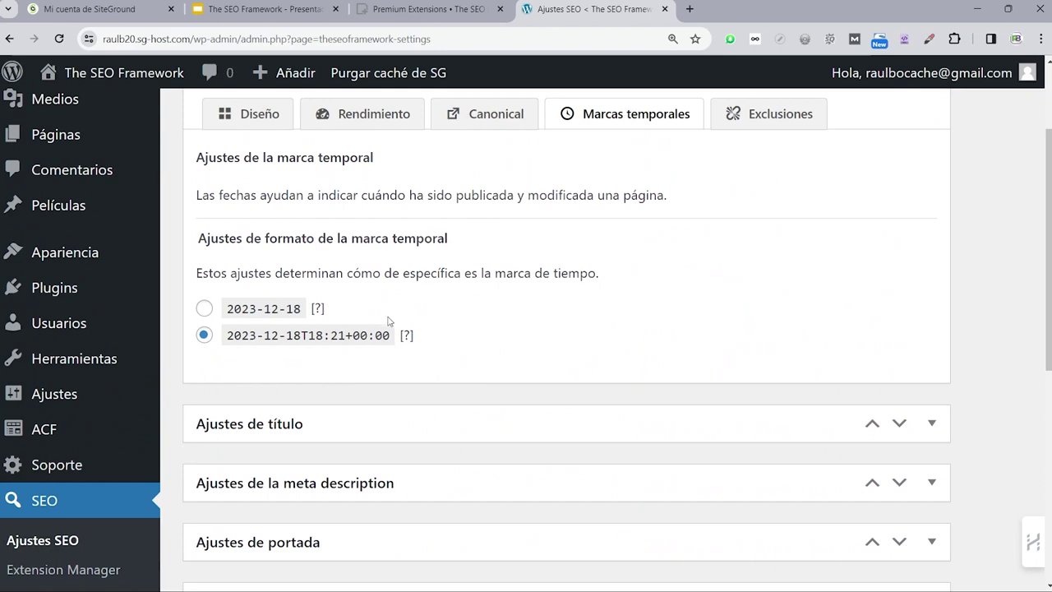
scroll(504, 310, "up", 2)
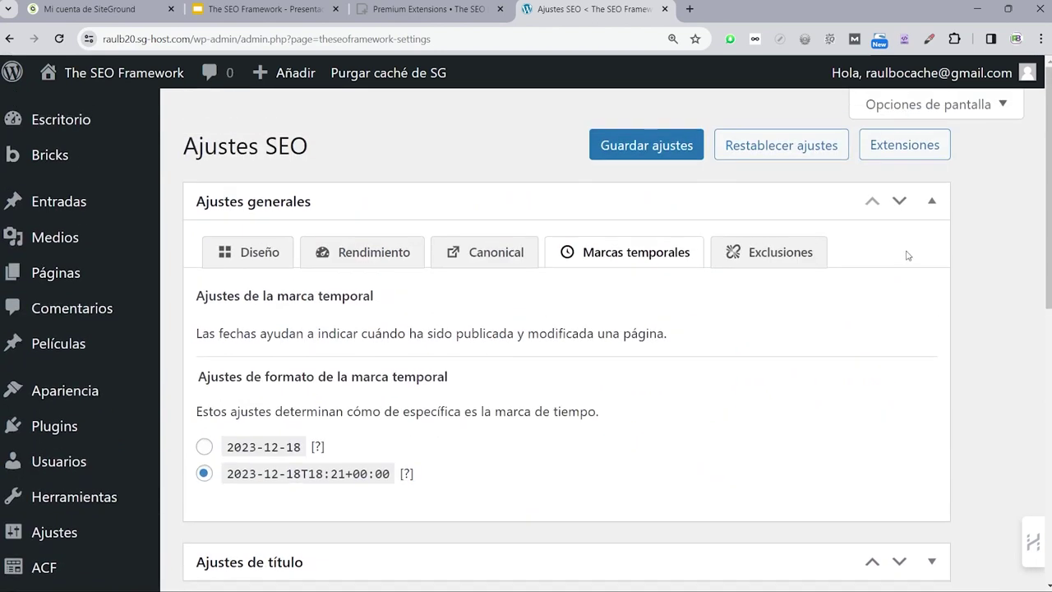
Exclude the content types Películas and Mis Plantillas under Exclusiones, and save the settings.
left_click(748, 252)
scroll(533, 366, "down", 7)
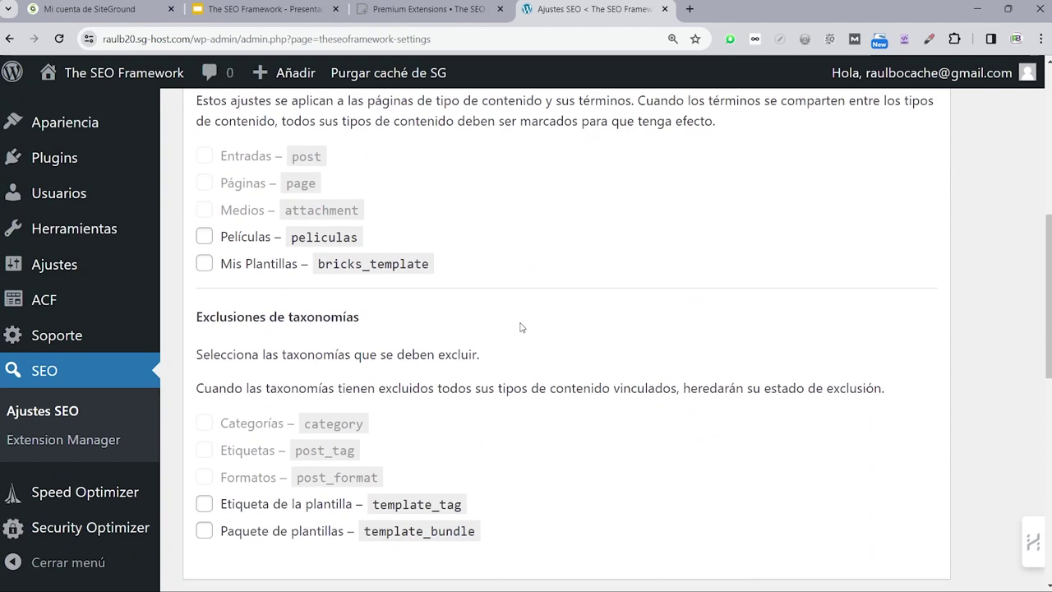
scroll(473, 309, "up", 2)
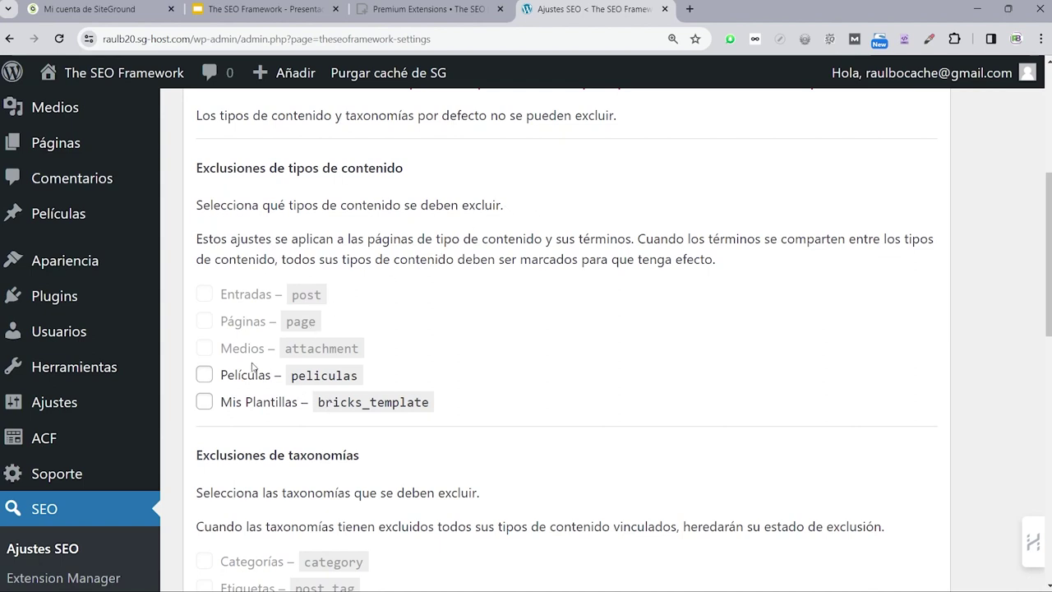
left_click(205, 375)
left_click(204, 402)
scroll(271, 350, "up", 2)
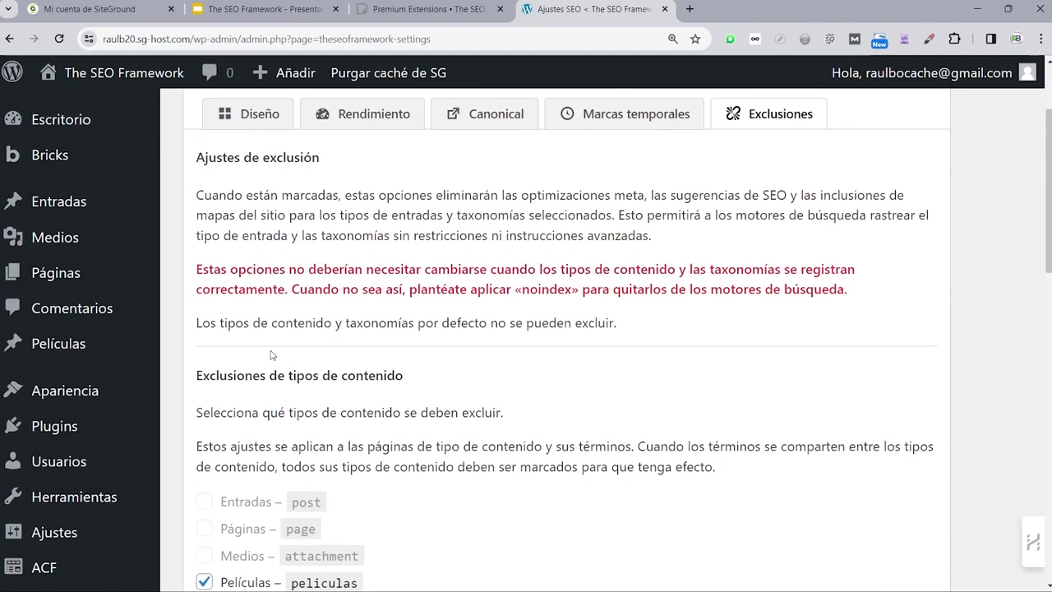
scroll(272, 355, "up", 2)
left_click(651, 144)
scroll(545, 378, "down", 2)
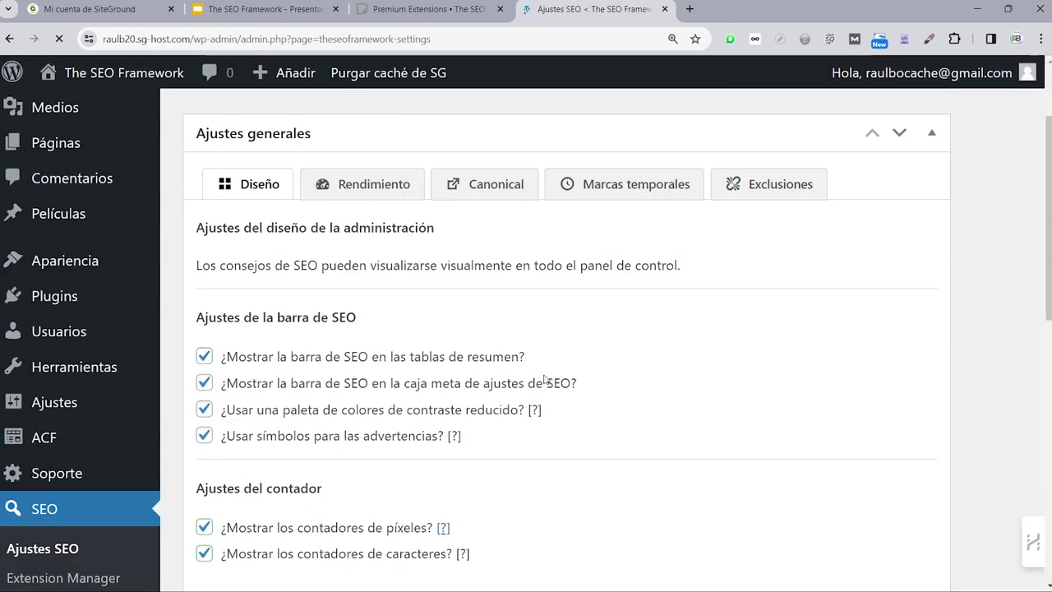
scroll(543, 378, "down", 2)
scroll(539, 379, "up", 4)
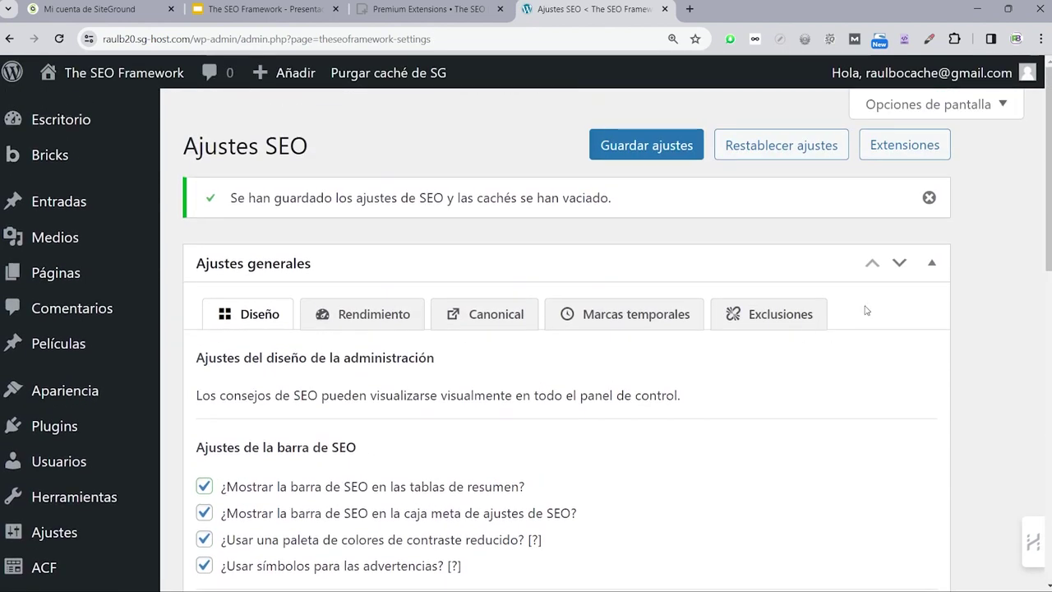
Collapse Ajustes generales and look over the list of remaining settings sections down to Ajustes del feed.
left_click(935, 264)
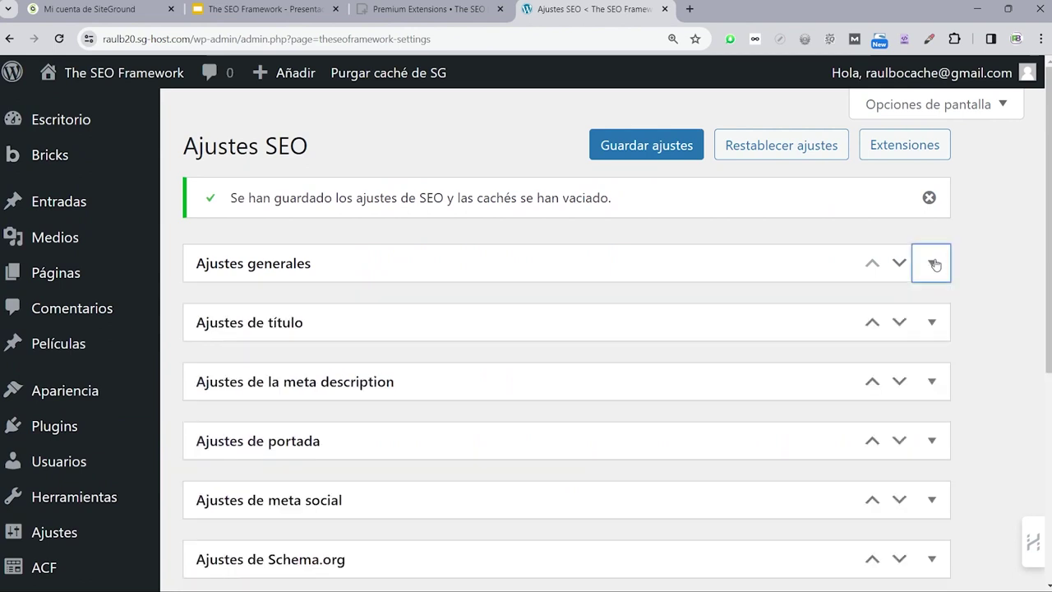
scroll(462, 303, "down", 2)
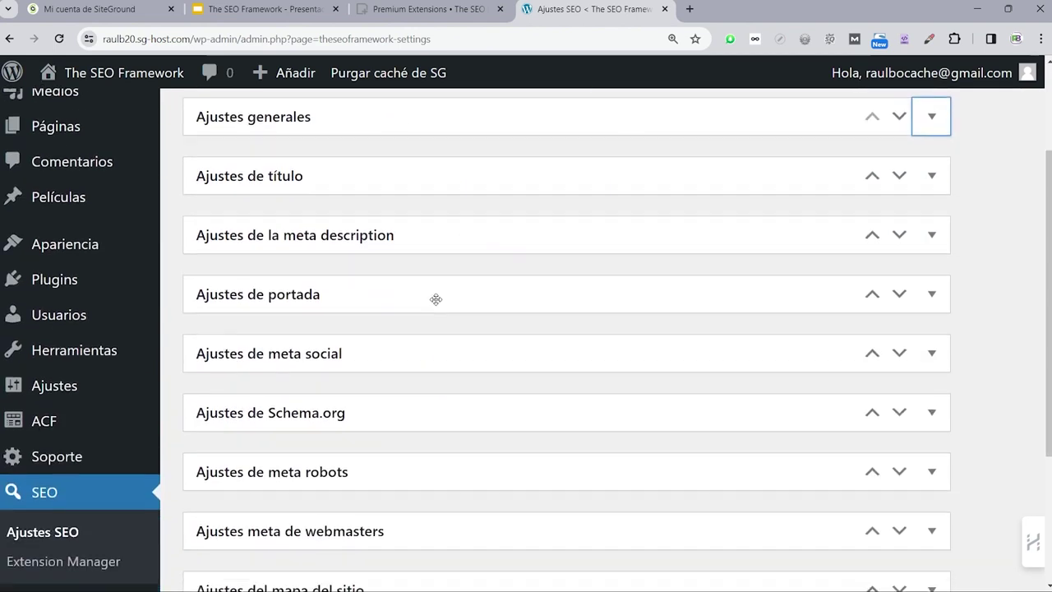
scroll(435, 298, "down", 2)
scroll(325, 354, "up", 2)
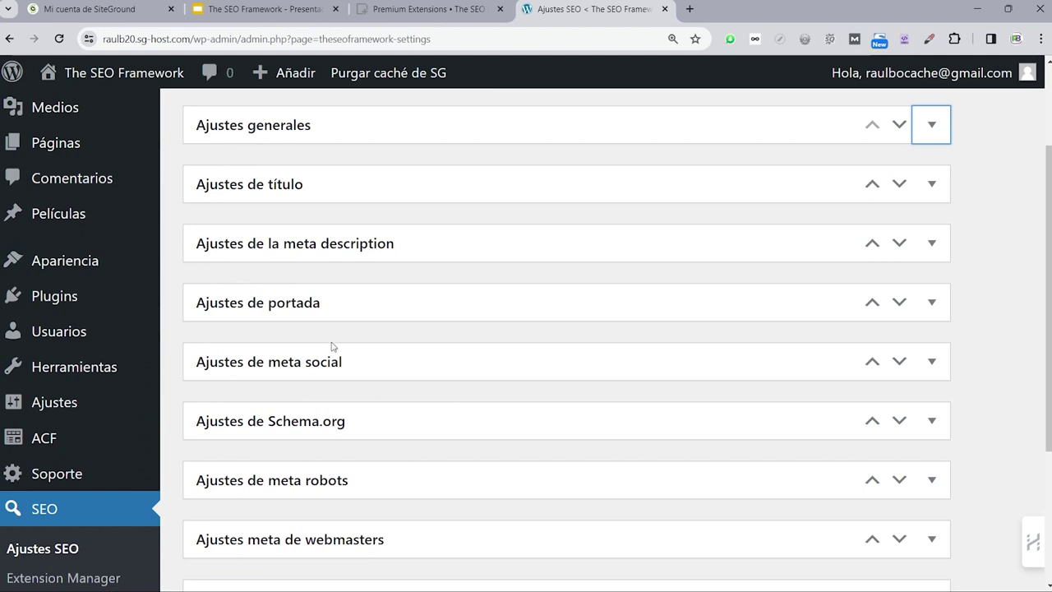
scroll(313, 279, "up", 1)
scroll(315, 272, "down", 3)
scroll(315, 269, "down", 2)
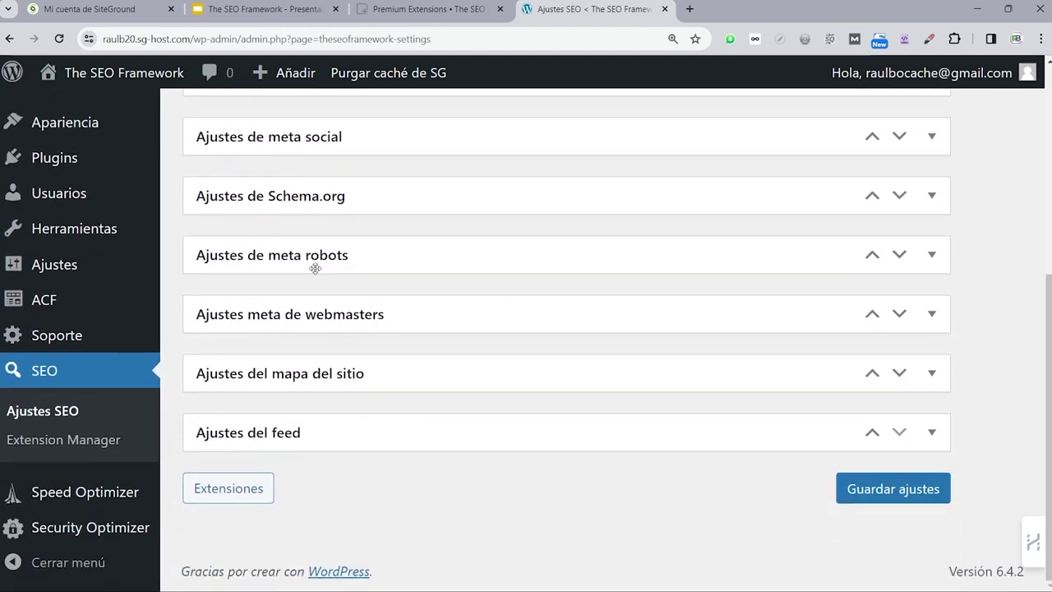
scroll(315, 268, "up", 2)
scroll(315, 271, "up", 4)
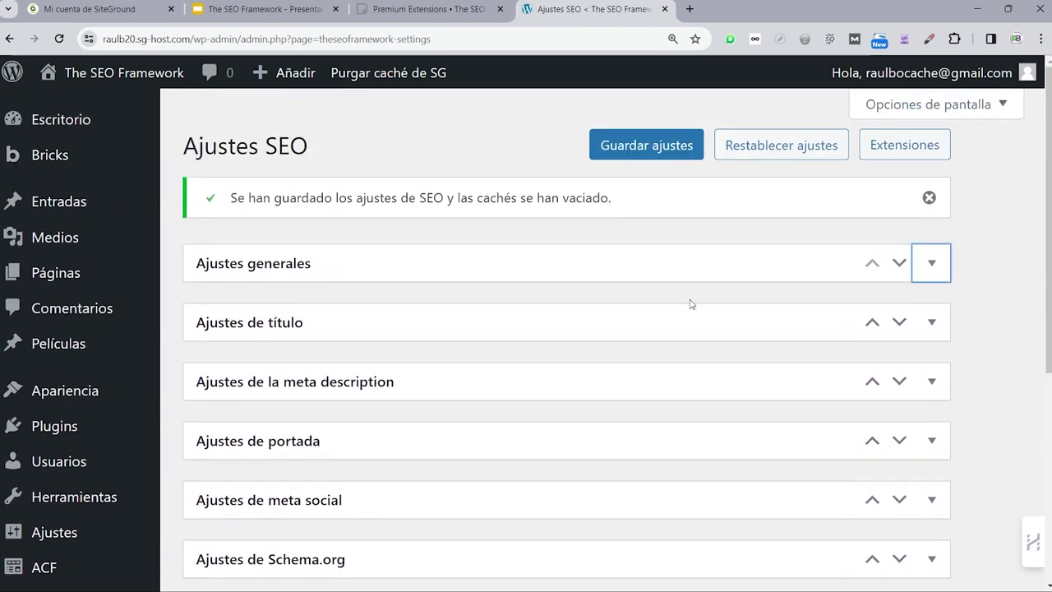
Expand Ajustes generales again and look over its Diseño options.
left_click(927, 265)
scroll(576, 378, "down", 2)
scroll(485, 394, "down", 2)
scroll(465, 387, "up", 4)
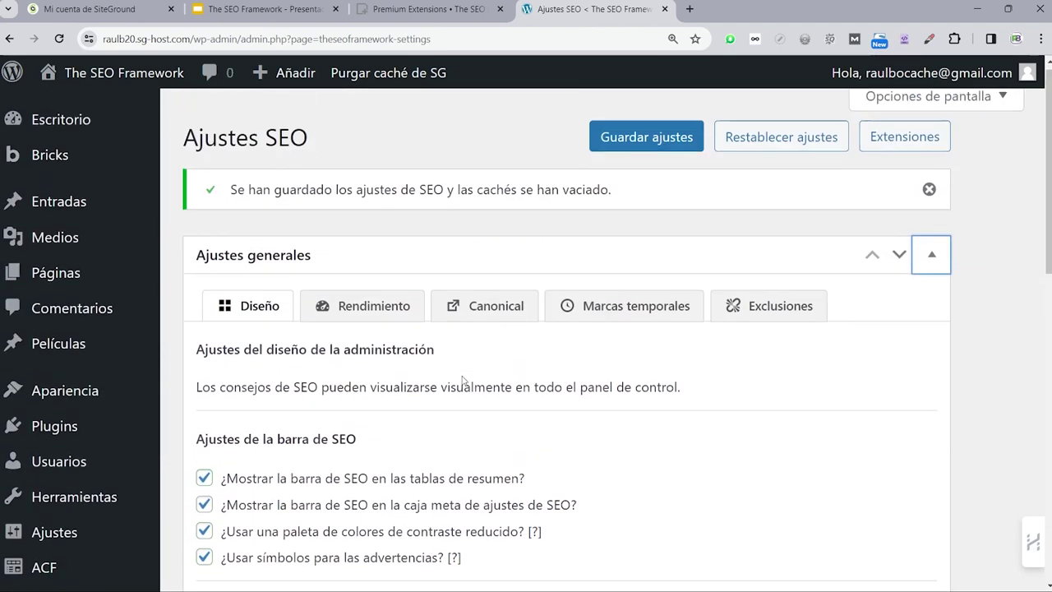
Remove the Películas and Mis Plantillas content types from the exclusions in Ajustes generales, and save the settings.
left_click(761, 315)
scroll(423, 430, "down", 4)
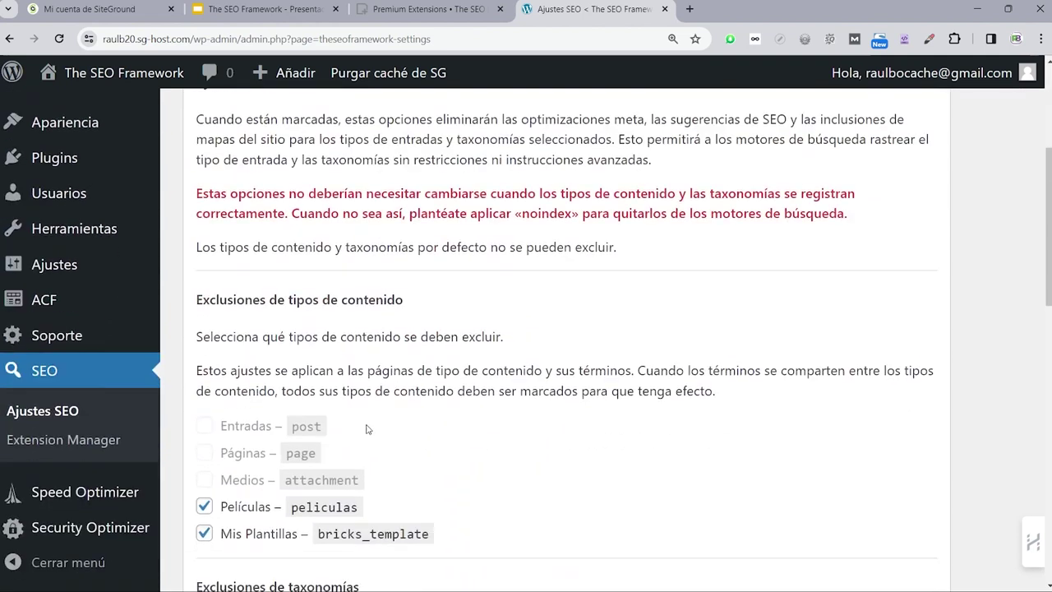
left_click(204, 506)
left_click(204, 533)
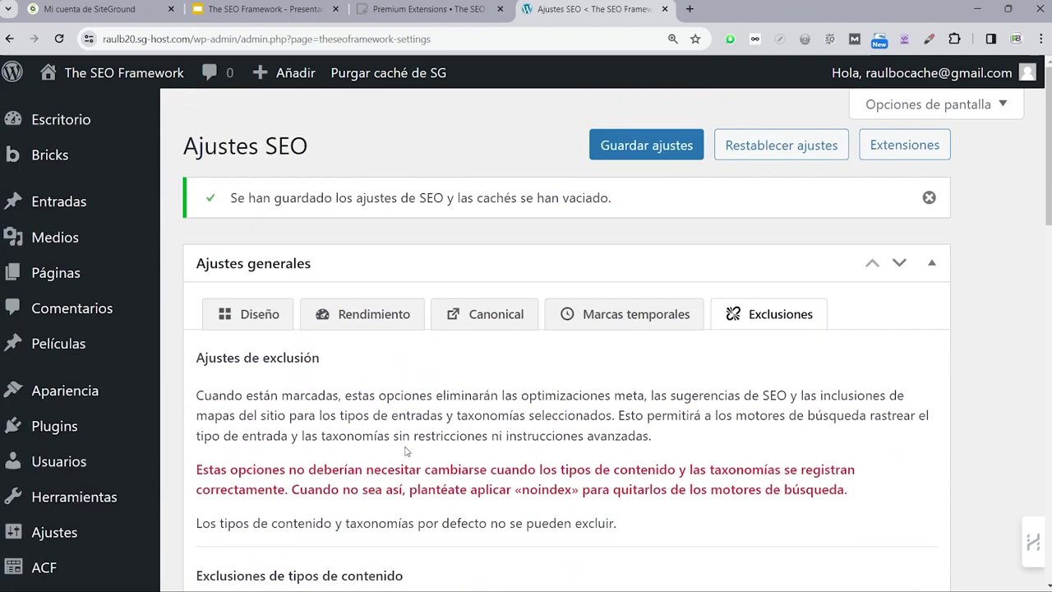
left_click(662, 146)
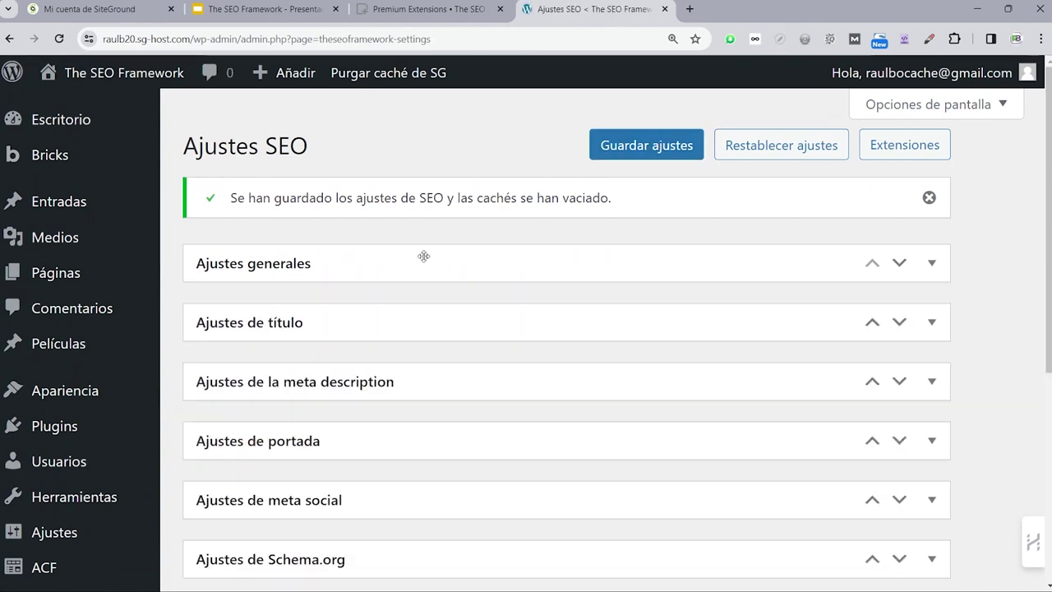
Look over the list of settings sections and expand Ajustes de título.
scroll(517, 315, "down", 2)
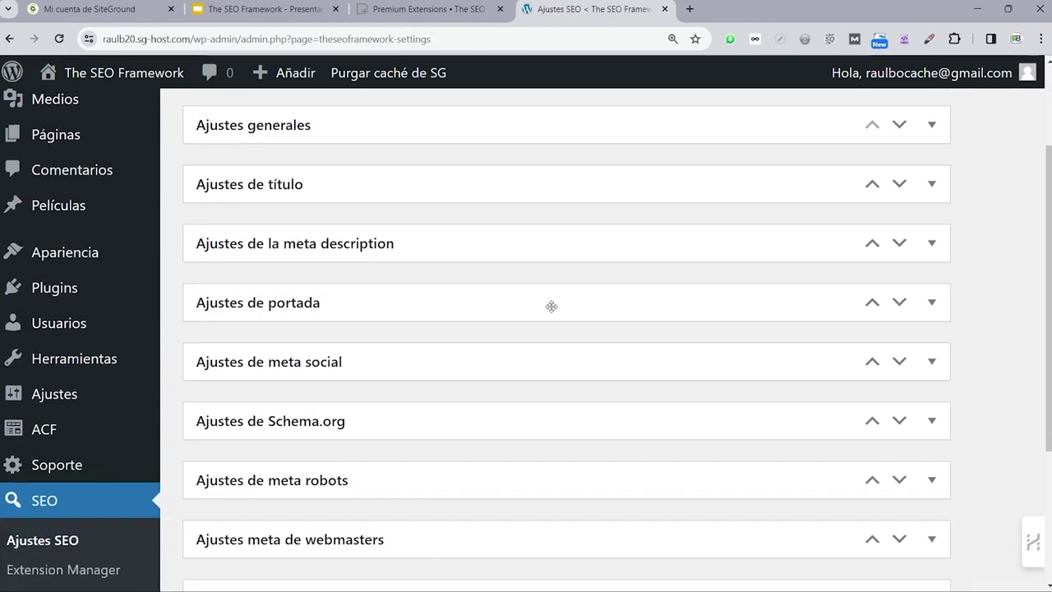
scroll(552, 306, "down", 2)
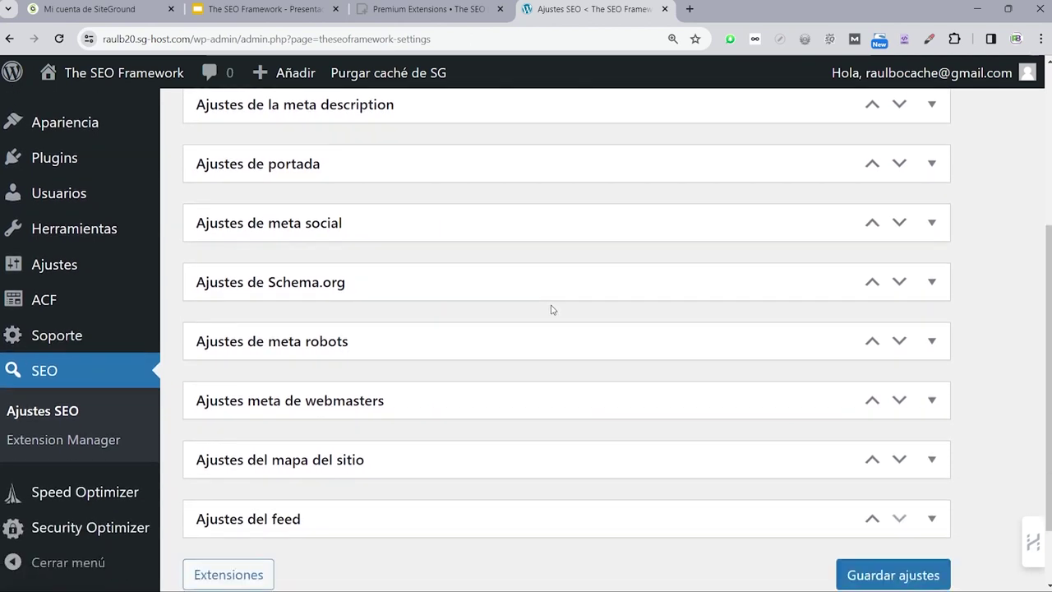
scroll(550, 304, "up", 4)
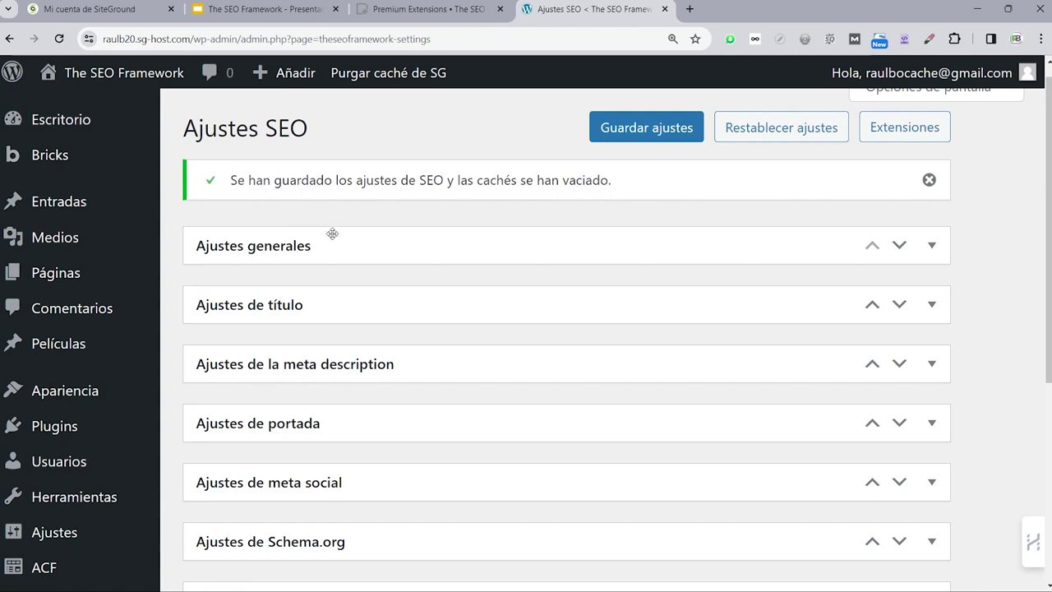
scroll(331, 238, "down", 2)
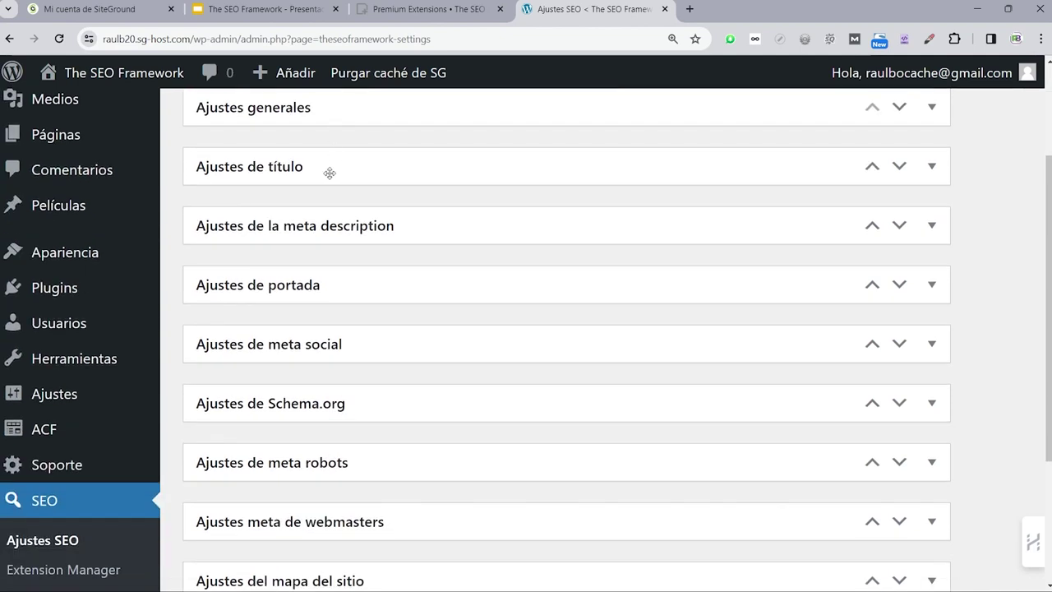
left_click(933, 170)
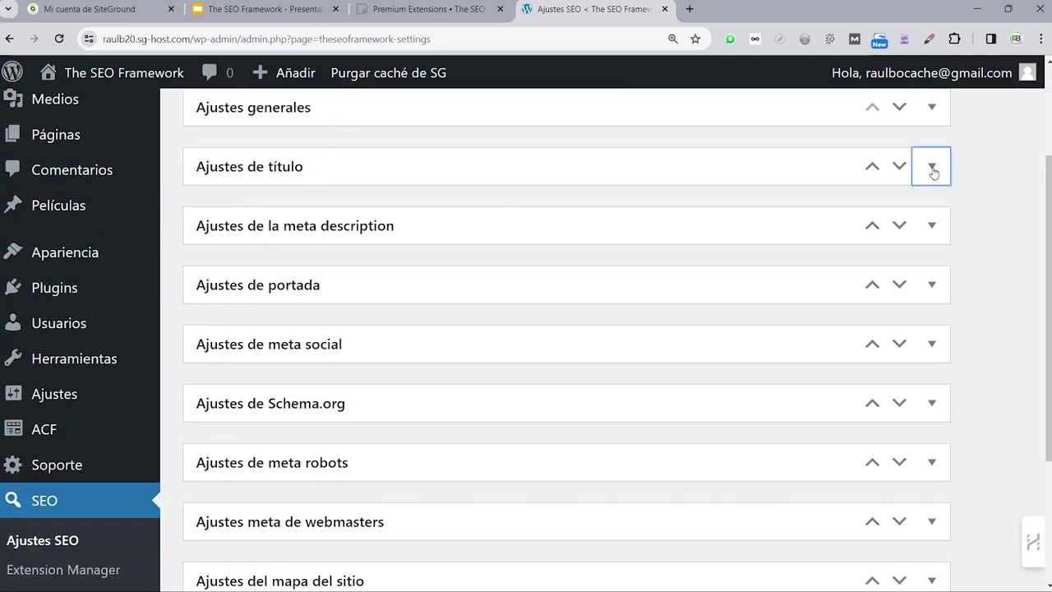
scroll(562, 303, "down", 1)
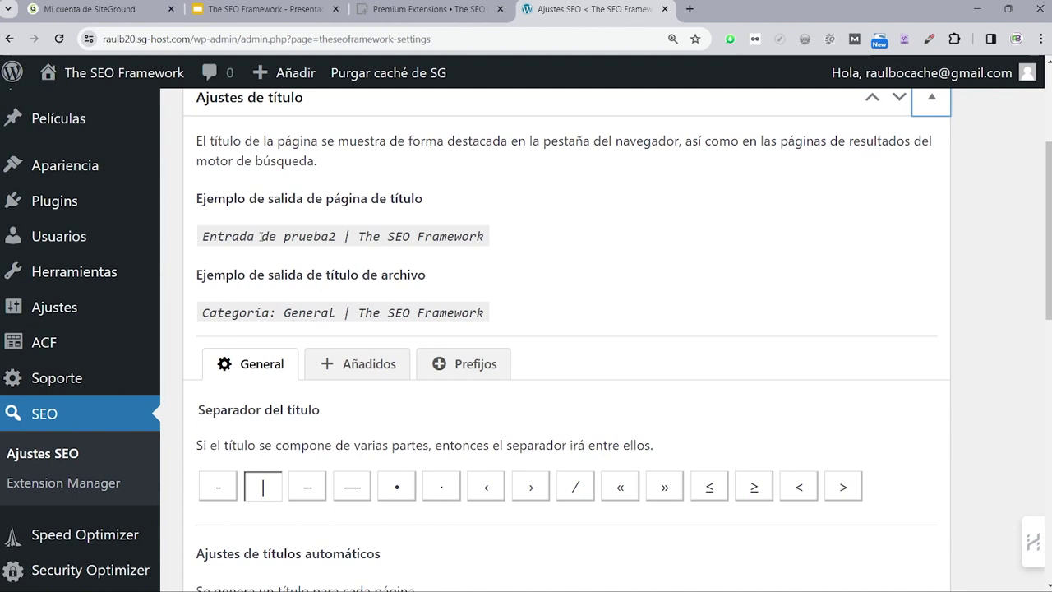
Try the en dash, vertical bar and hyphen as the title separator in Ajustes de título.
mouse_move(132, 78)
left_click(301, 494)
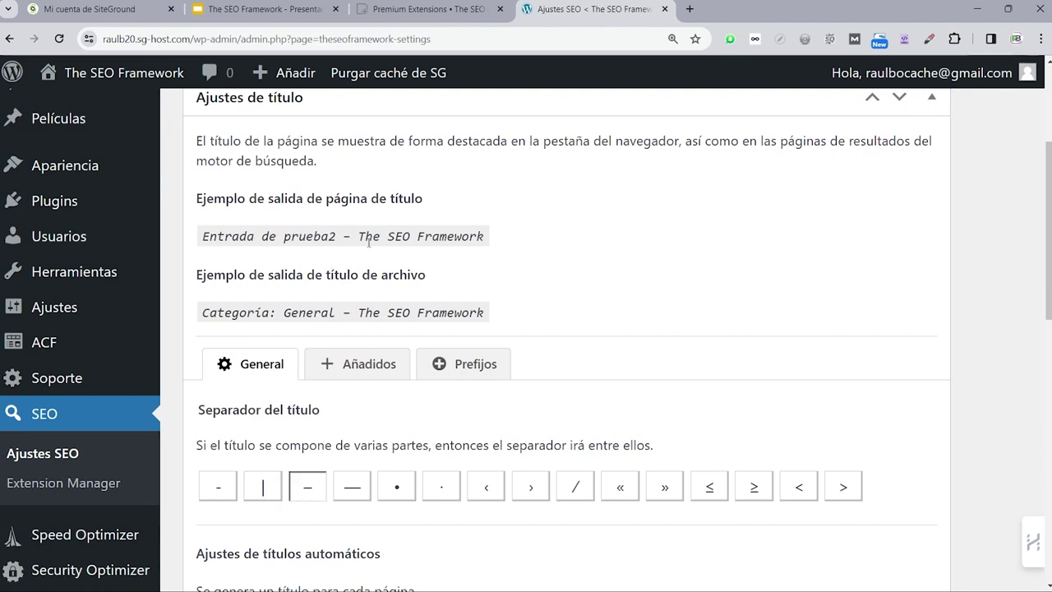
left_click(263, 489)
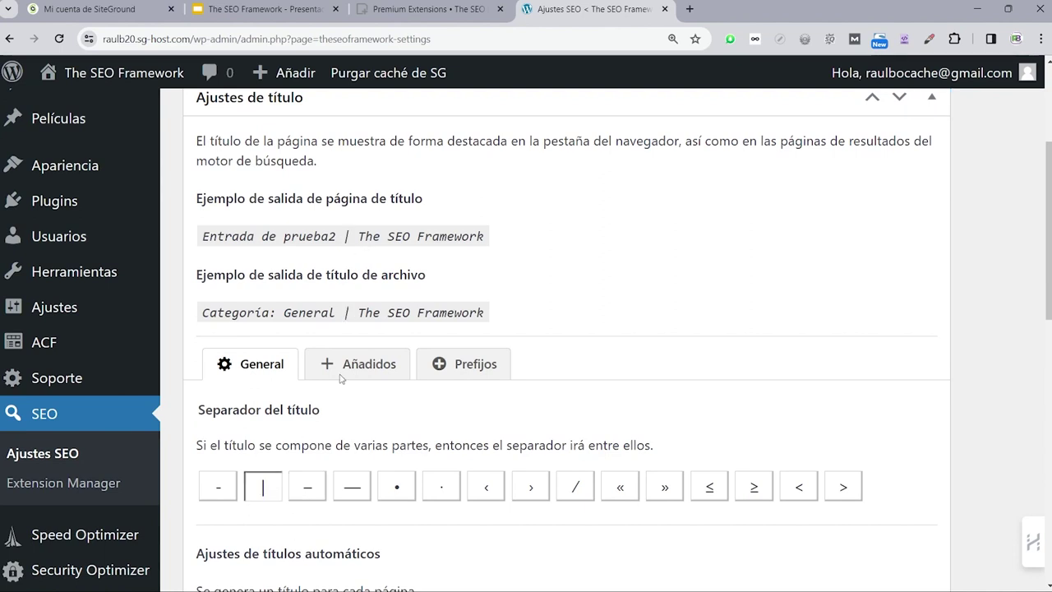
left_click(216, 486)
Toggle the removal of HTML tags from generated titles off and back on, and review the automatic title settings.
scroll(289, 409, "down", 5)
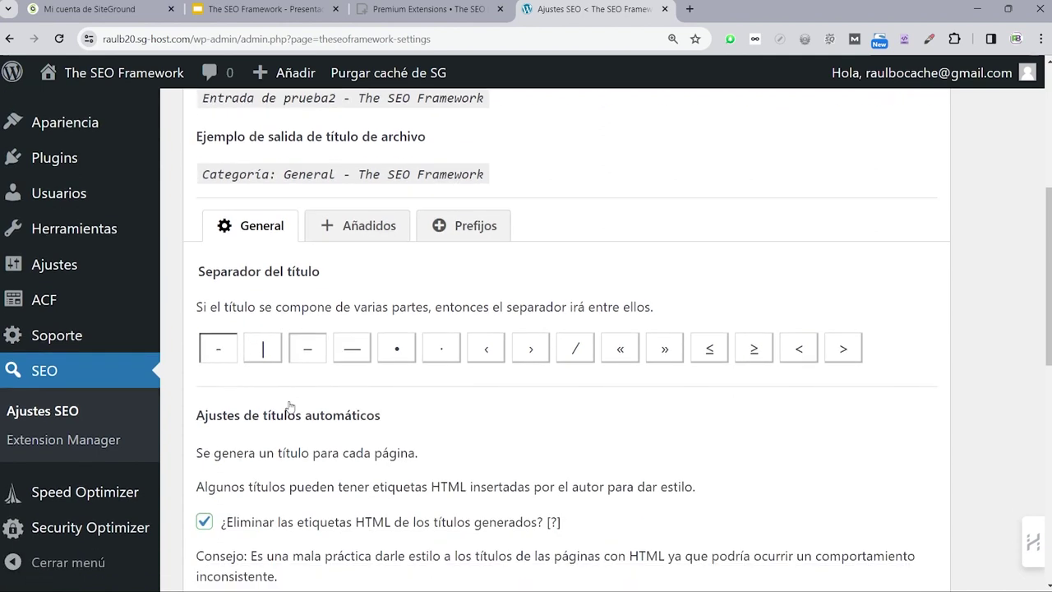
left_click(205, 453)
left_click(205, 453)
left_click(206, 453)
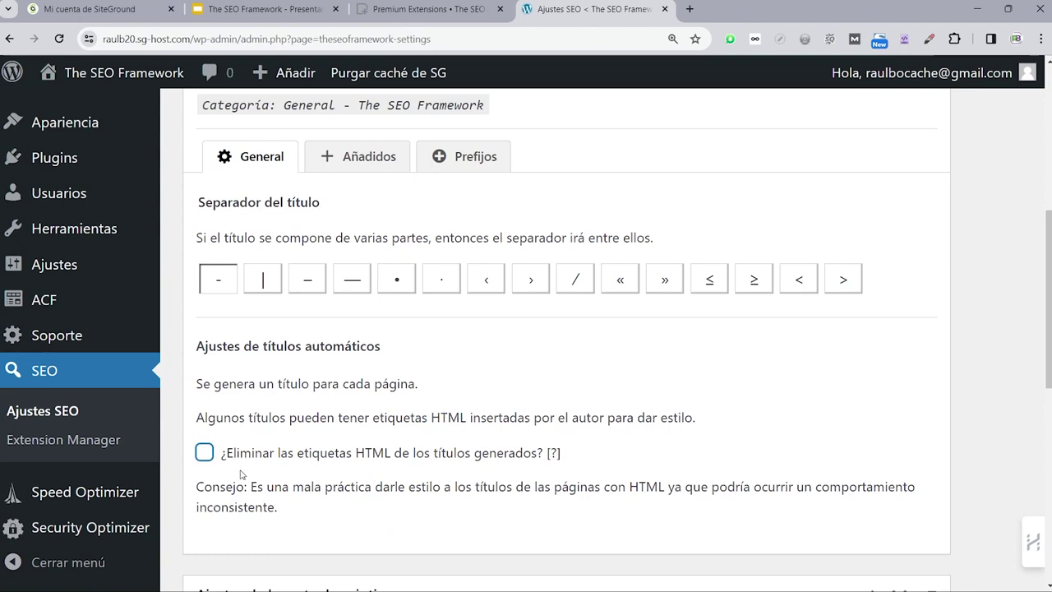
left_click(204, 453)
scroll(288, 443, "up", 5)
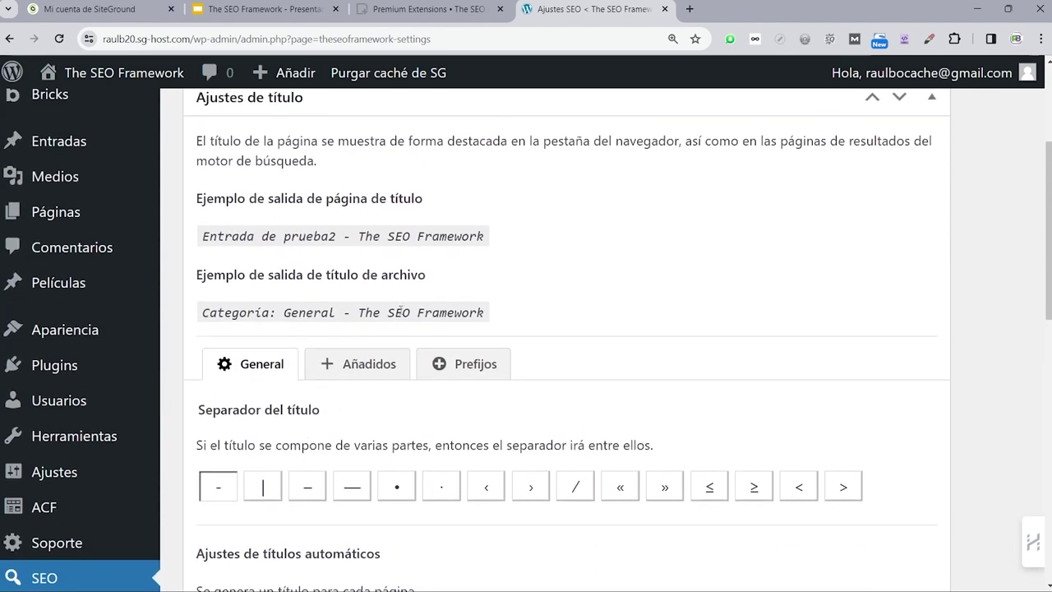
scroll(396, 315, "down", 5)
scroll(397, 315, "up", 2)
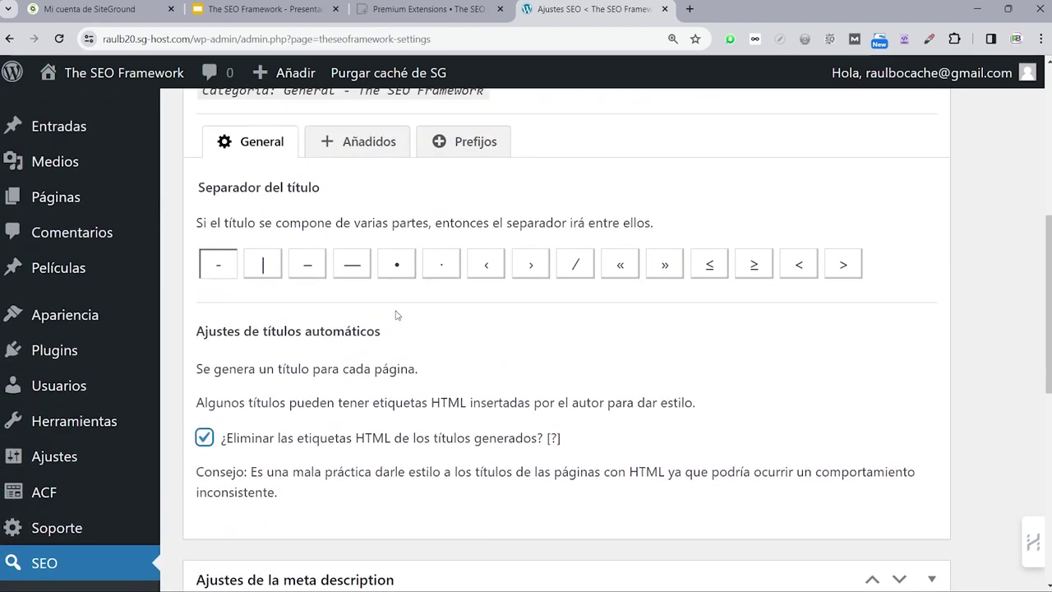
Set the title separator to the vertical bar under the General title settings.
scroll(397, 315, "up", 3)
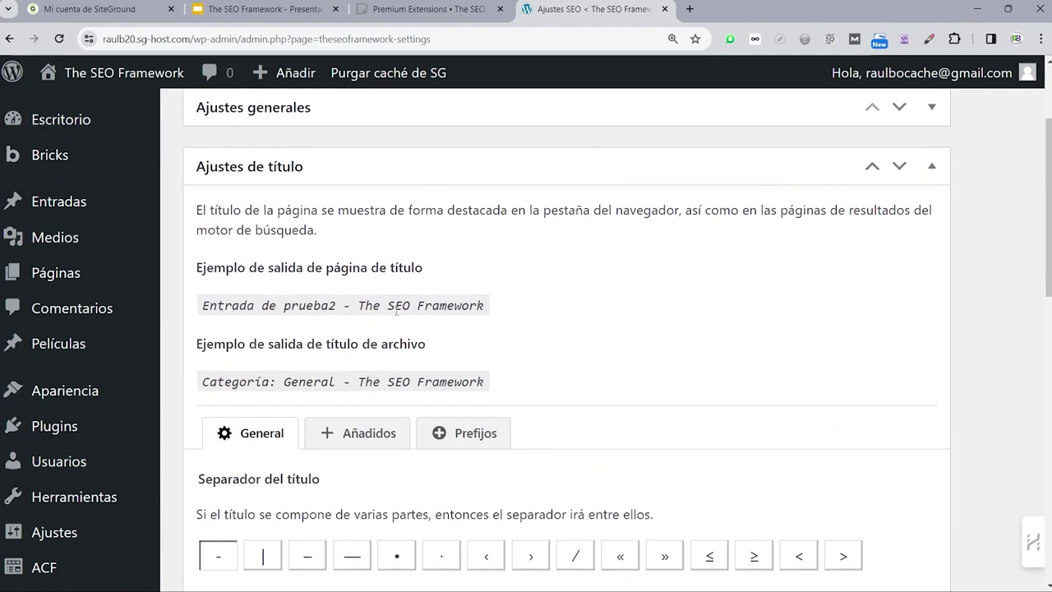
scroll(329, 395, "down", 1)
left_click(255, 485)
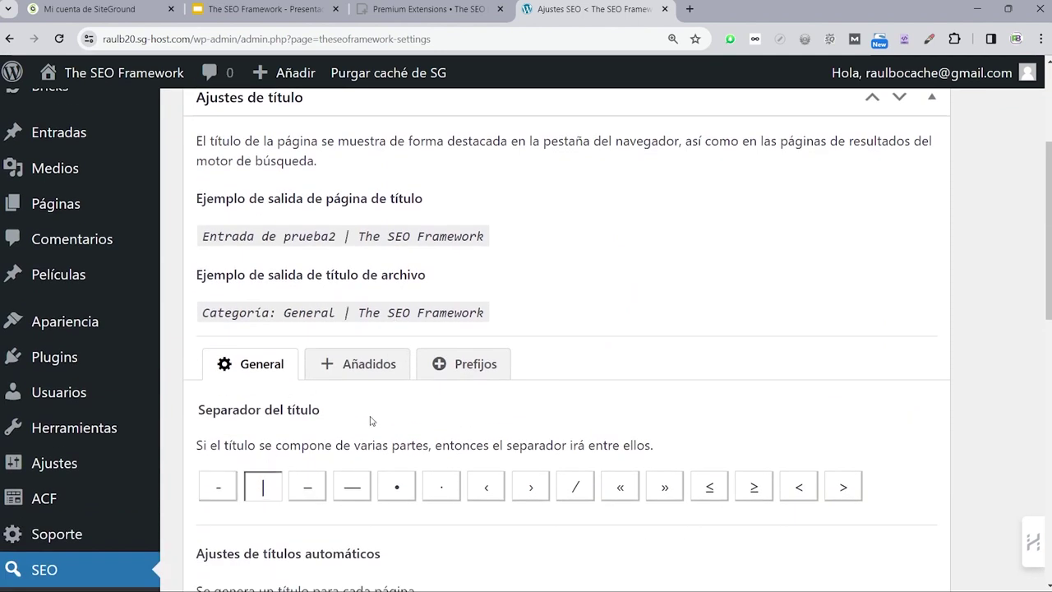
scroll(386, 362, "down", 2)
scroll(329, 321, "up", 2)
Try the Izquierda site title location under Añadidos, and set it back to Derecha.
left_click(349, 292)
scroll(550, 323, "down", 1)
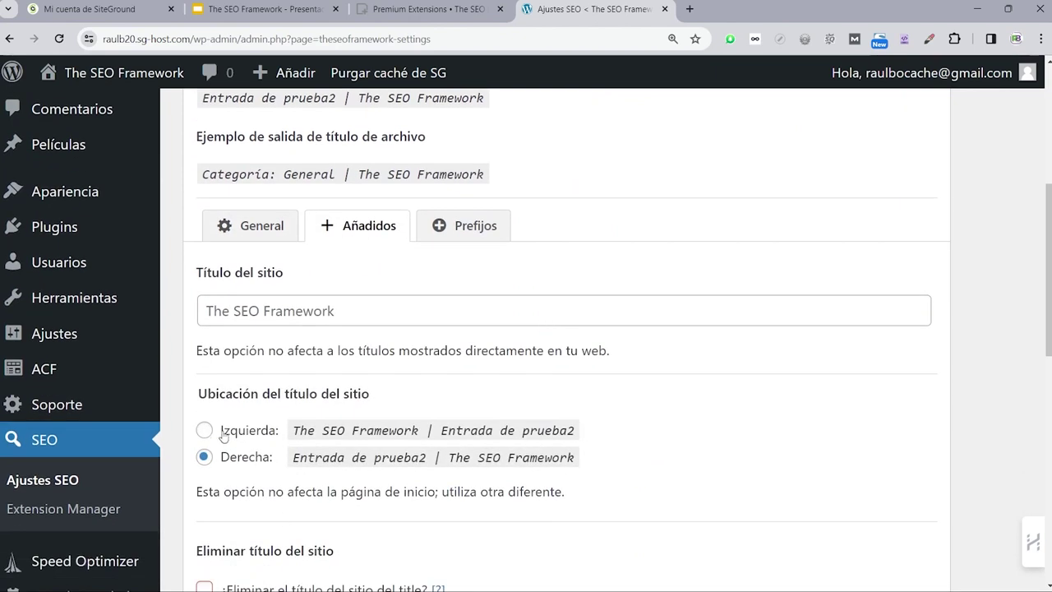
left_click(223, 434)
scroll(395, 239, "up", 1)
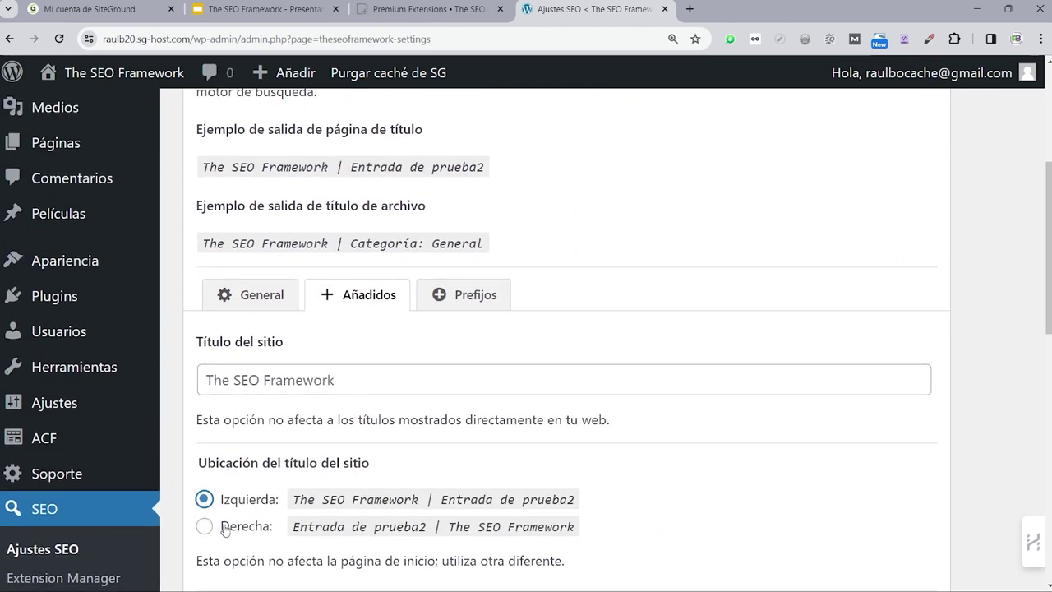
left_click(204, 526)
left_click(205, 500)
left_click(203, 527)
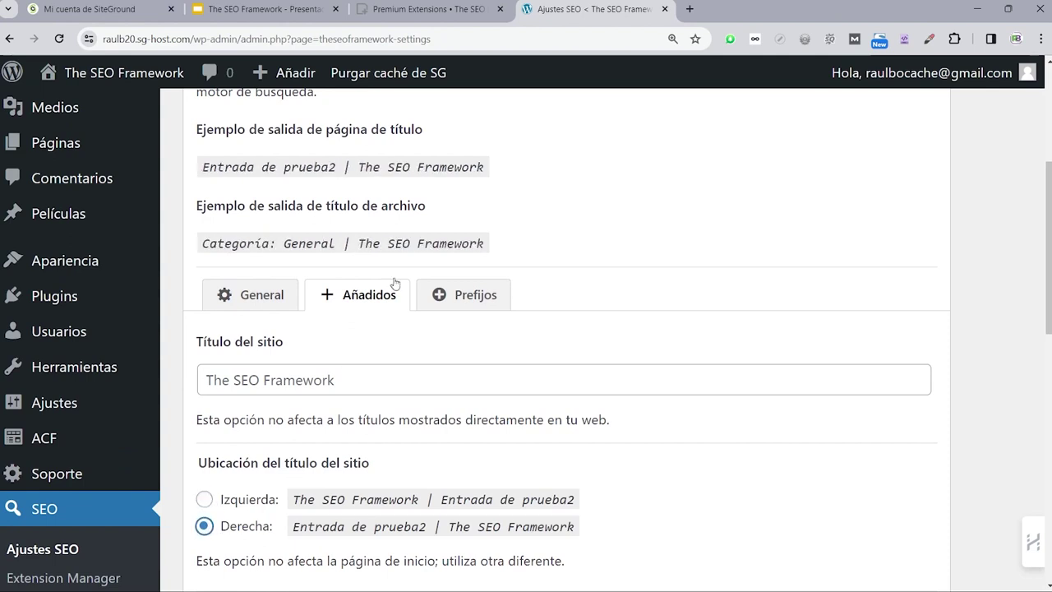
Enable the removal of the site title from the title under Añadidos, and check the title output examples.
scroll(460, 286, "down", 3)
scroll(321, 391, "down", 1)
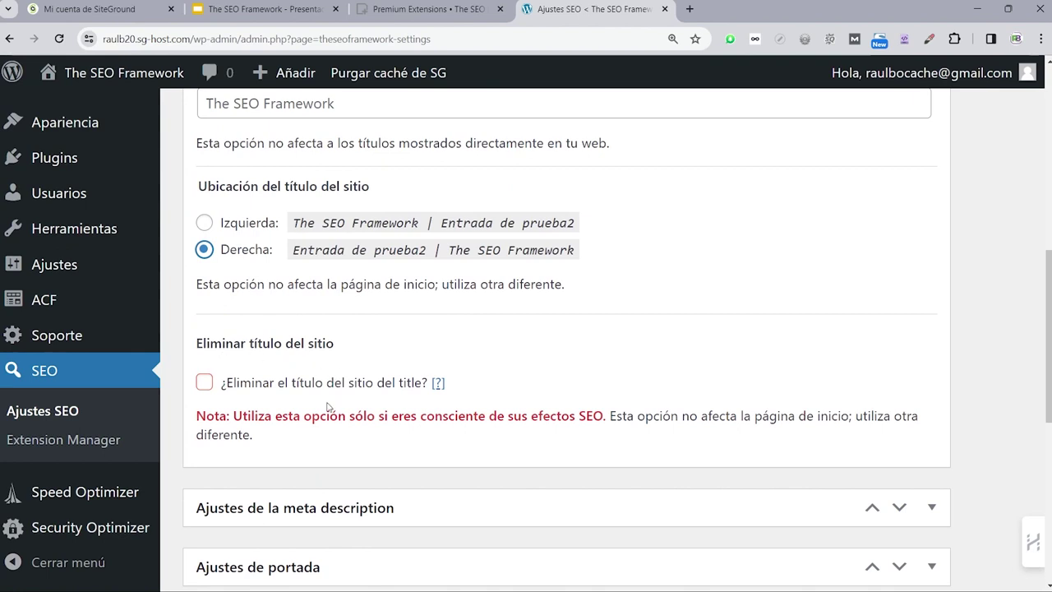
scroll(400, 413, "up", 1)
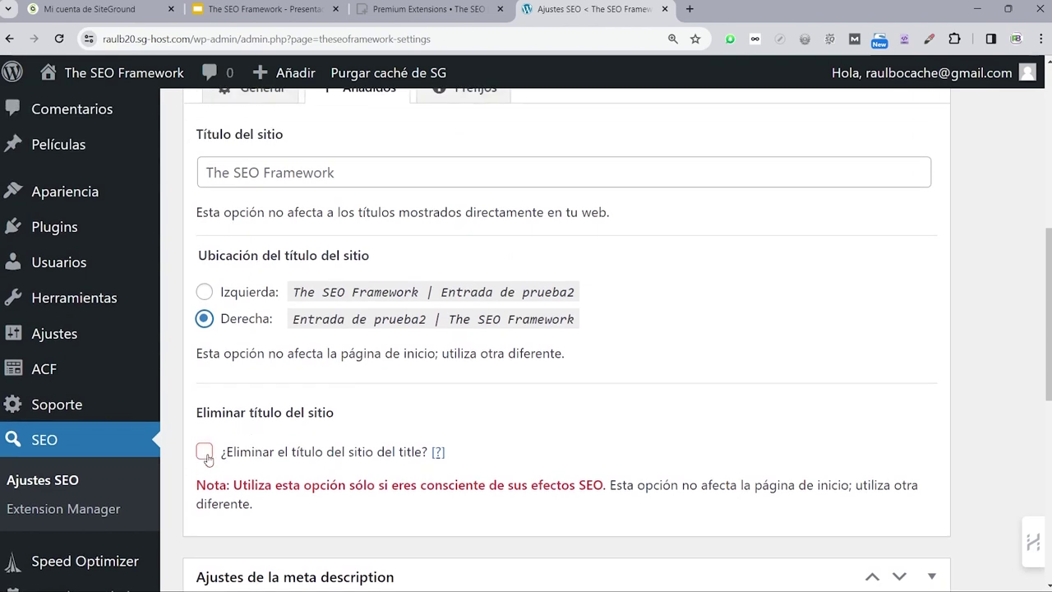
left_click(205, 453)
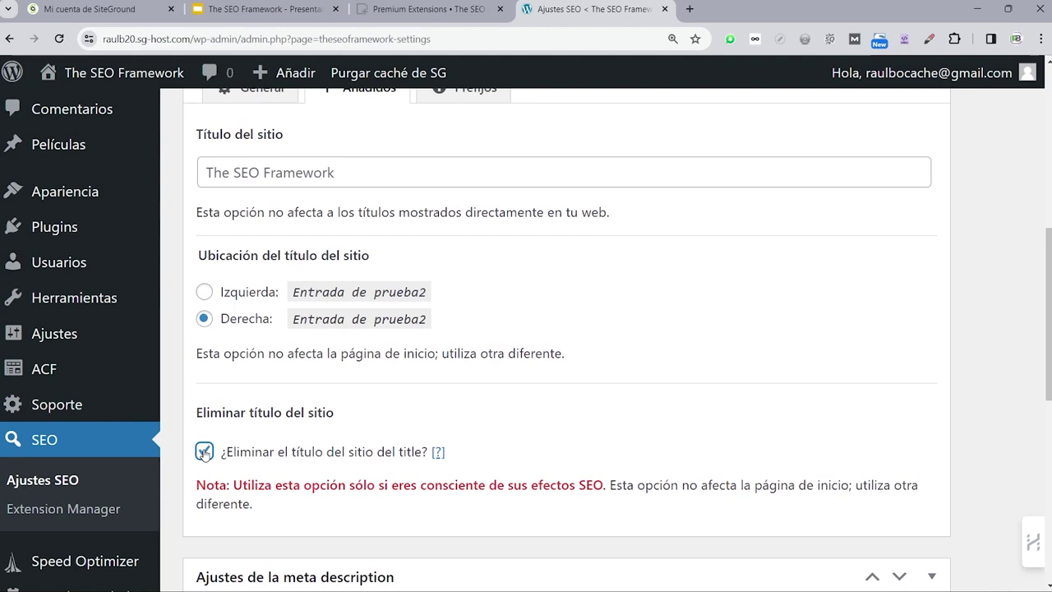
scroll(365, 460, "up", 4)
scroll(271, 294, "down", 1)
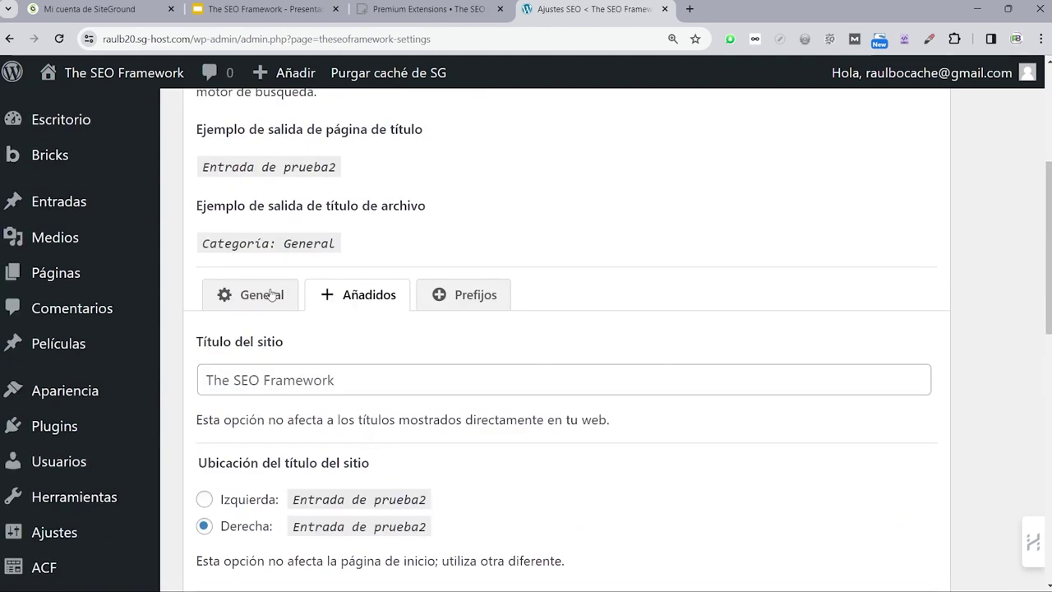
Compare the General separator options and the Añadidos site title options against the example title outputs.
left_click(271, 294)
left_click(398, 300)
scroll(463, 314, "down", 3)
scroll(321, 296, "up", 3)
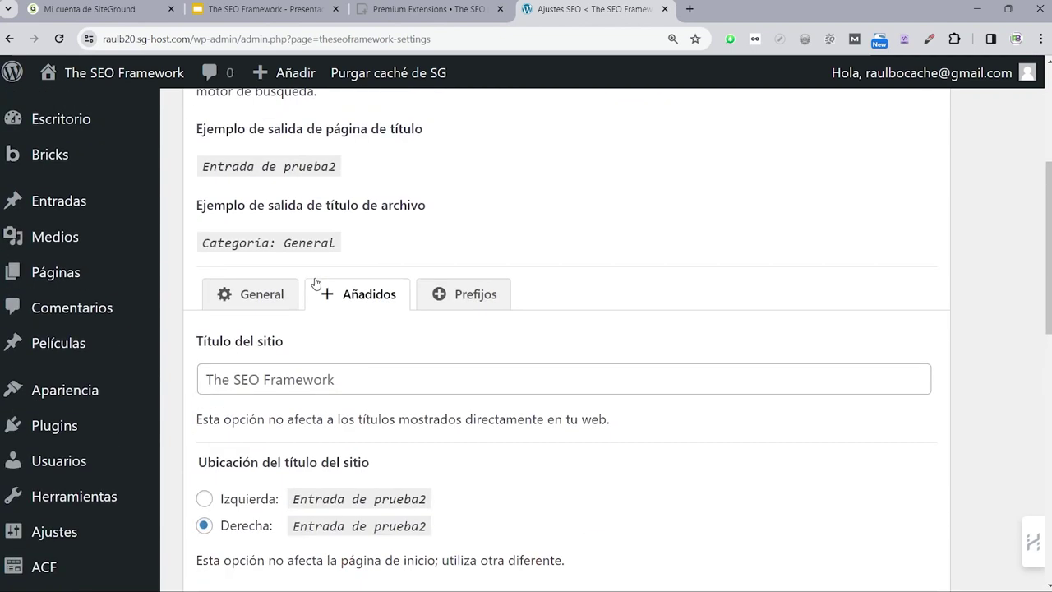
left_click(279, 305)
scroll(328, 344, "down", 2)
scroll(282, 380, "up", 2)
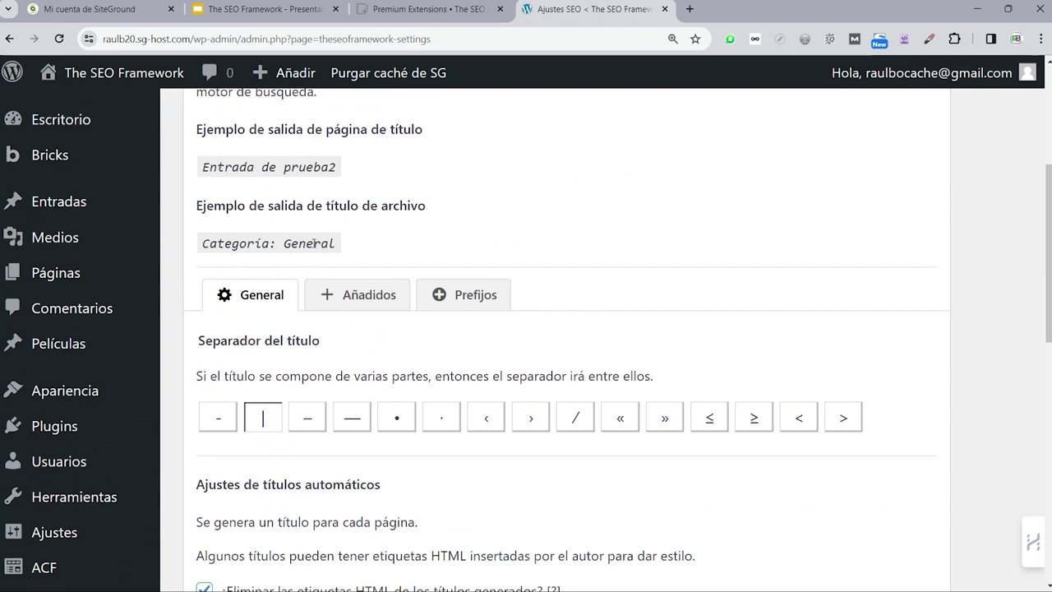
scroll(366, 248, "down", 1)
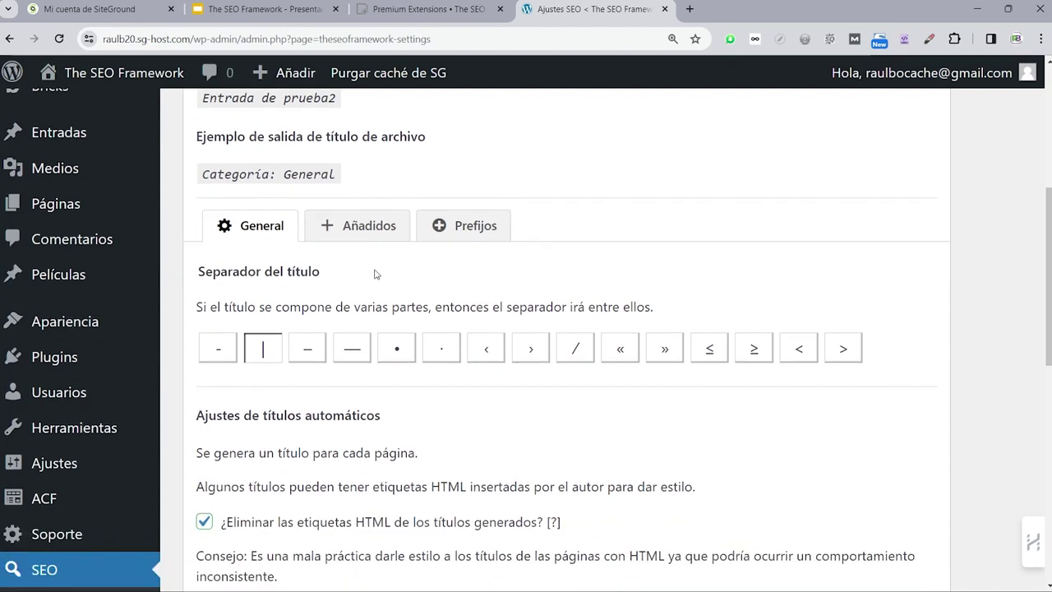
Disable the removal of the site title from the title under Añadidos.
left_click(342, 227)
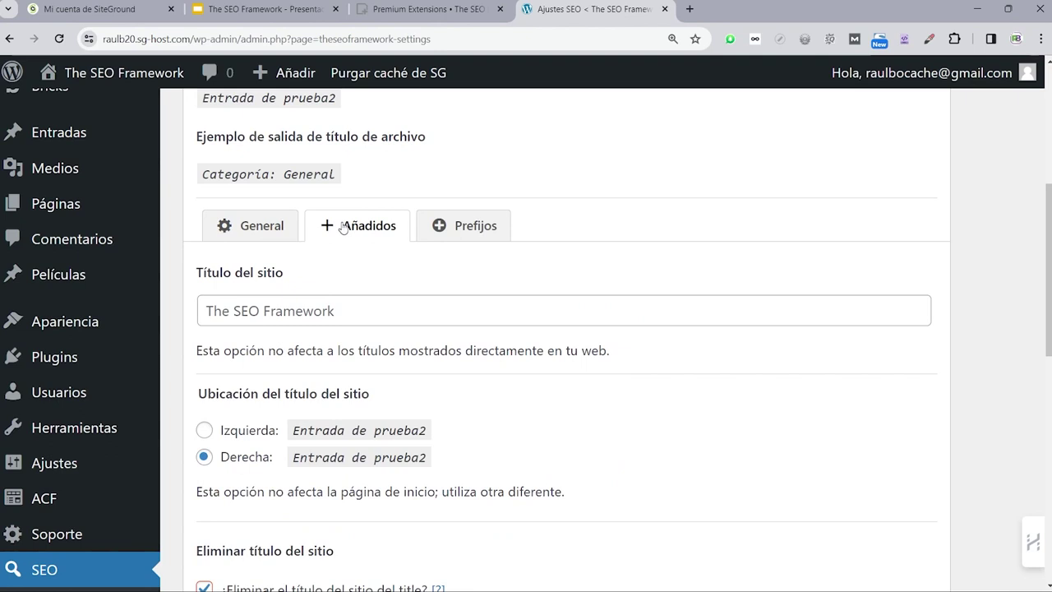
scroll(396, 321, "down", 3)
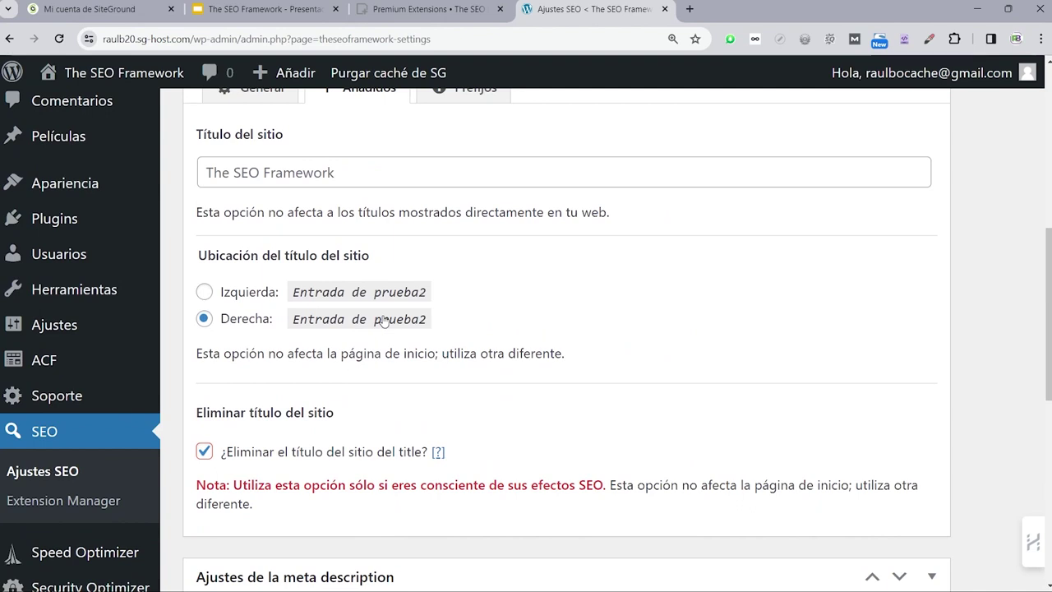
left_click(203, 452)
scroll(309, 293, "up", 1)
scroll(309, 293, "up", 1)
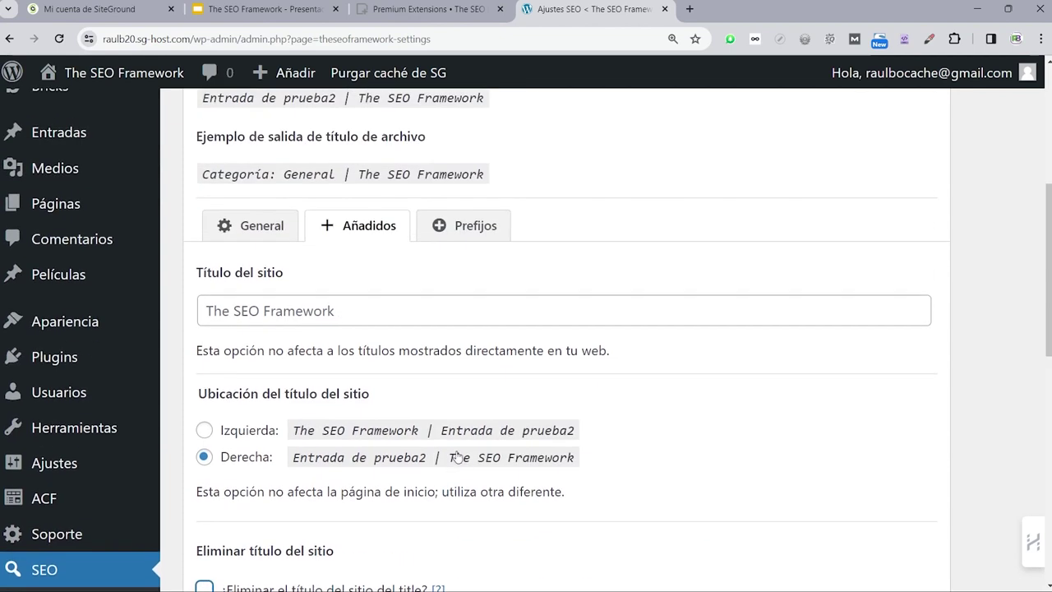
Enable the removal of term type prefixes from generated archive titles under Prefijos.
left_click(475, 226)
scroll(575, 404, "down", 1)
scroll(542, 374, "up", 2)
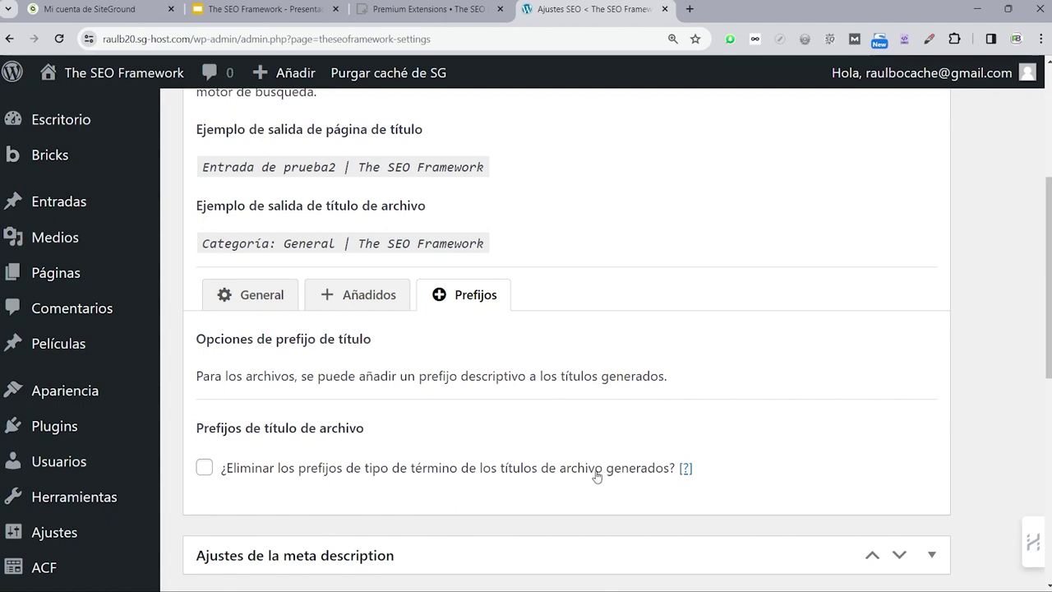
left_click(204, 468)
left_click(204, 469)
left_click(199, 468)
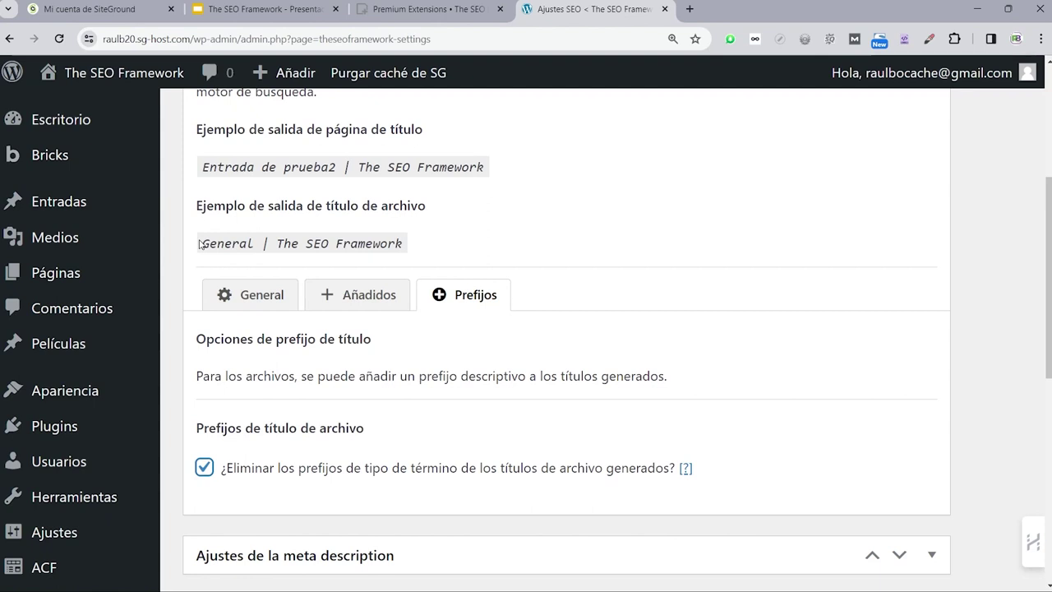
Collapse the Ajustes de título section.
scroll(658, 357, "up", 4)
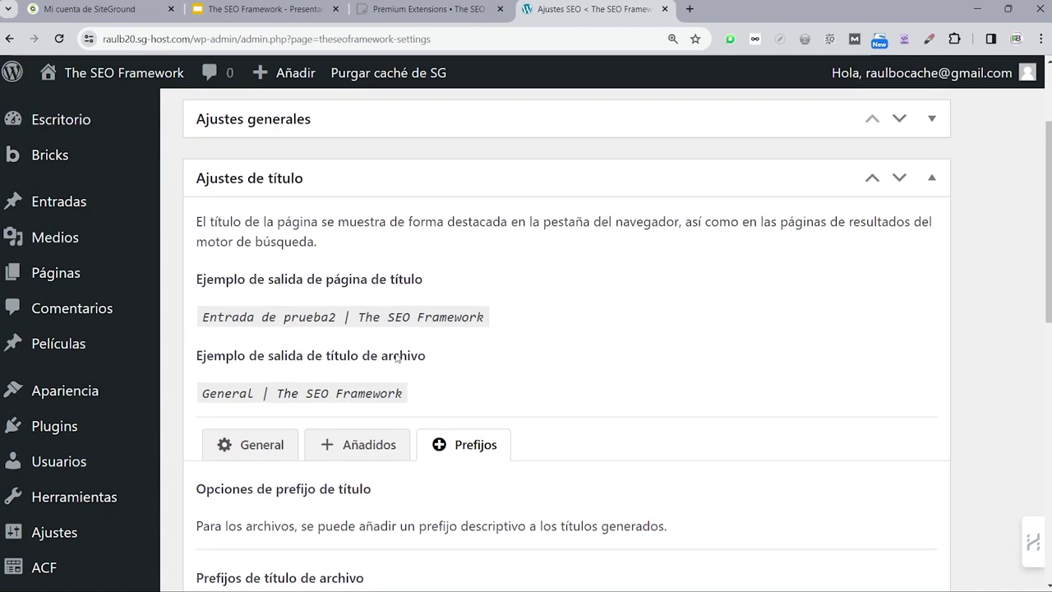
left_click(931, 323)
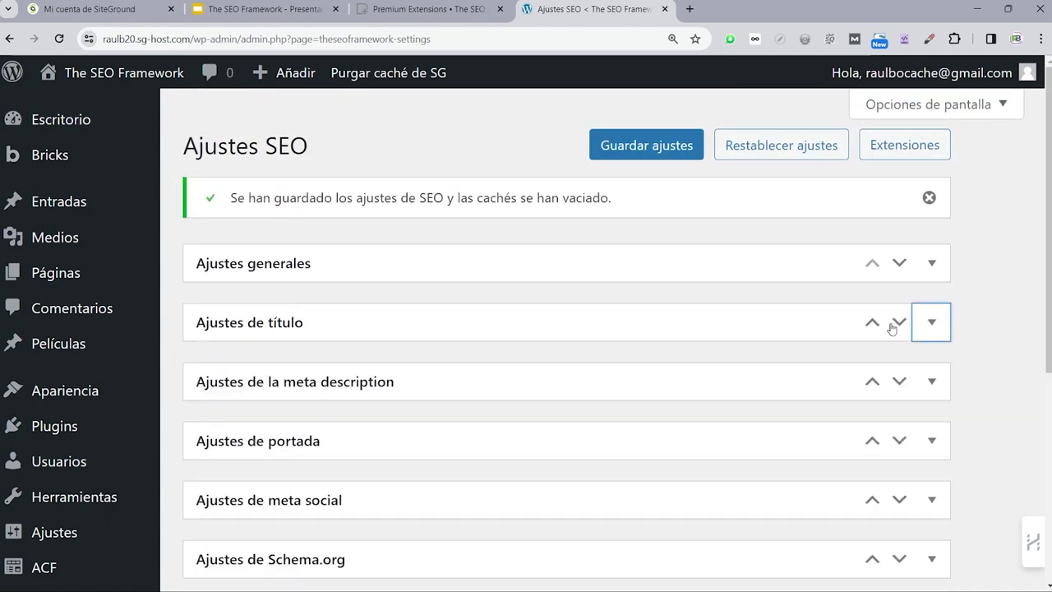
scroll(740, 329, "down", 1)
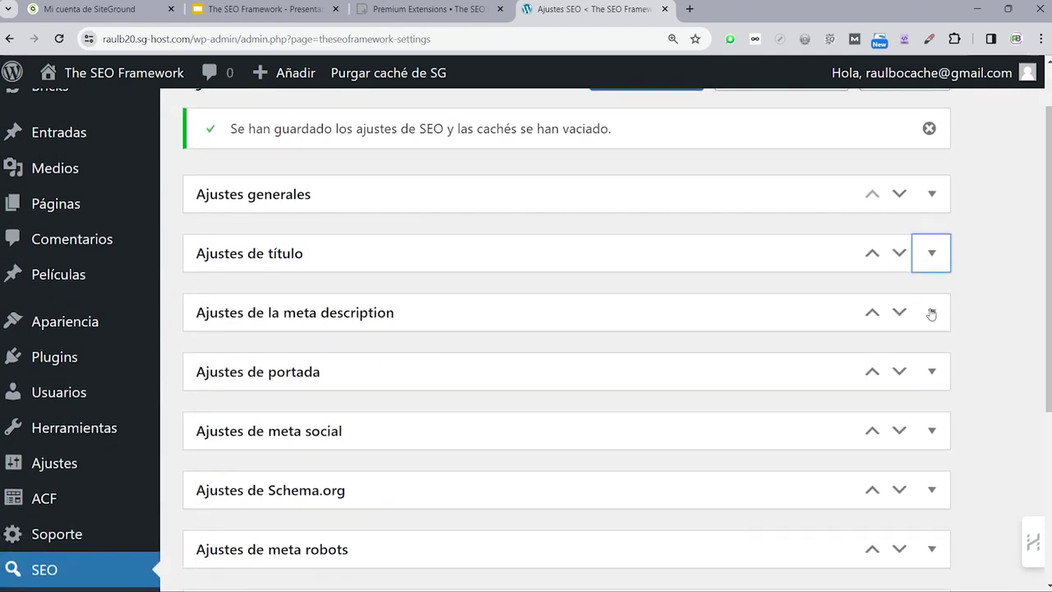
Expand the Ajustes de la meta description section and review the HTML analysis methods along with their linked explanation article.
left_click(932, 310)
scroll(636, 297, "down", 2)
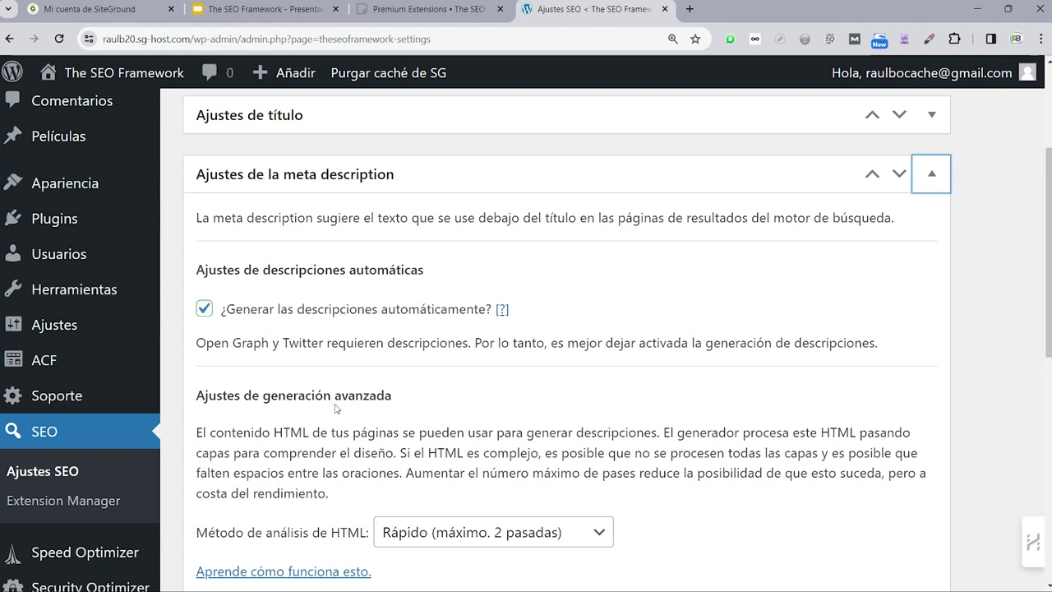
scroll(611, 349, "down", 2)
left_click(598, 395)
scroll(732, 398, "down", 1)
left_click(595, 338)
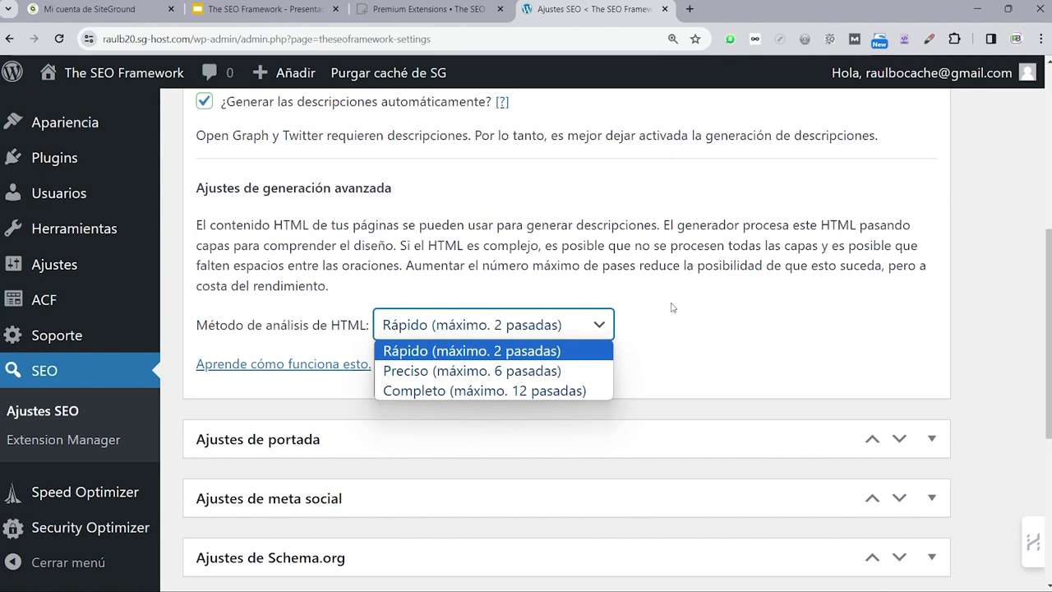
left_click(254, 366)
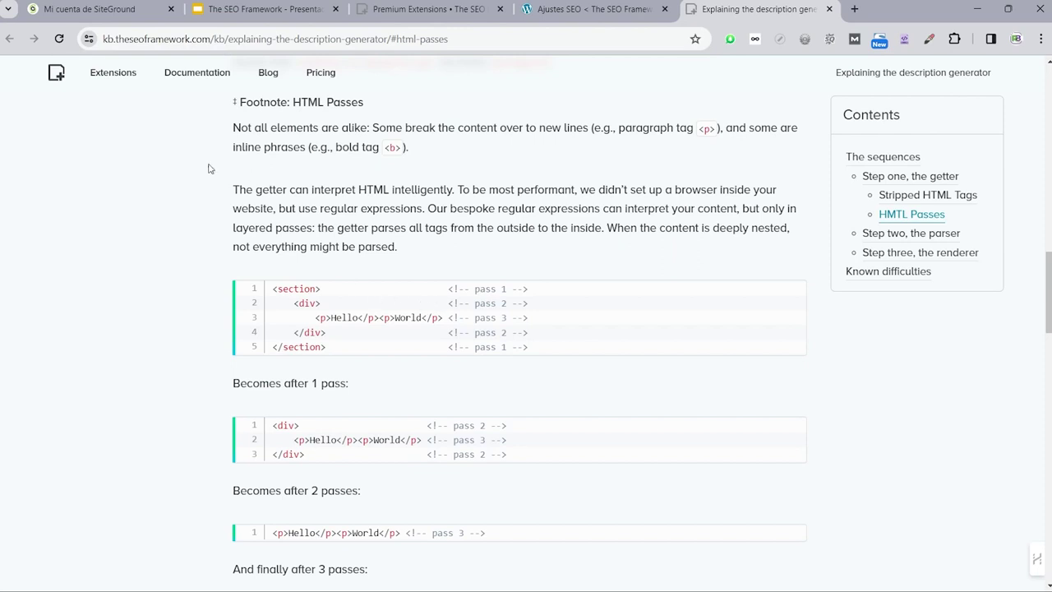
left_click(830, 9)
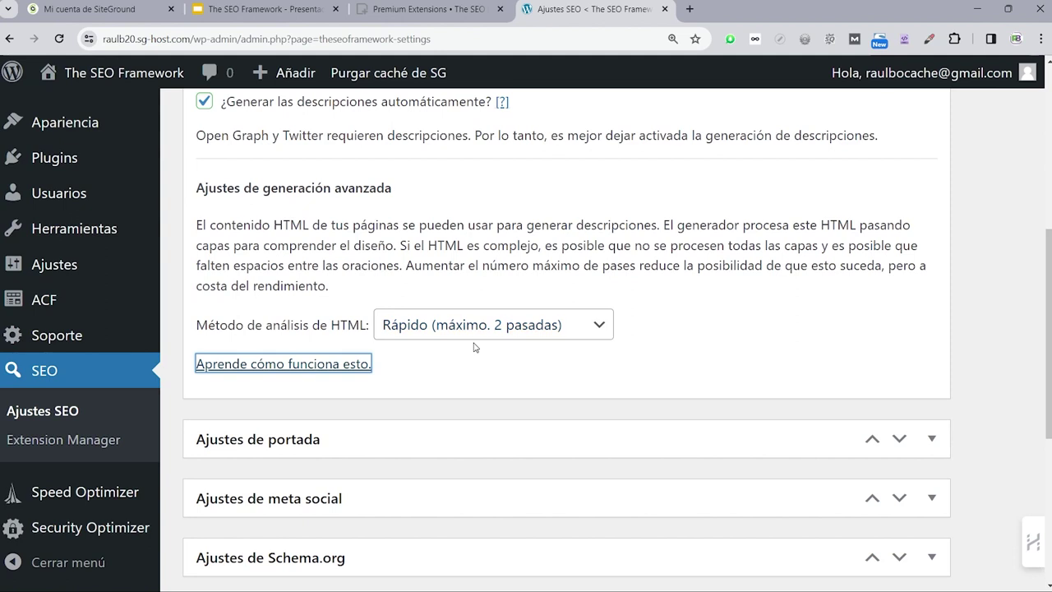
Collapse the Ajustes de la meta description section and expand Ajustes de portada.
scroll(501, 329, "up", 1)
scroll(501, 329, "up", 4)
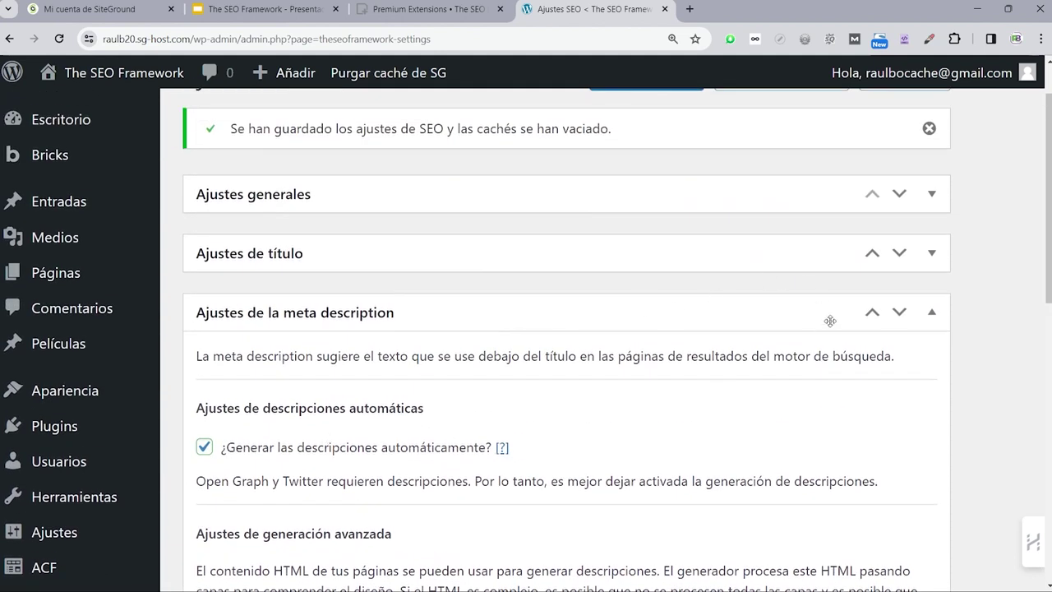
left_click(931, 312)
scroll(555, 411, "down", 1)
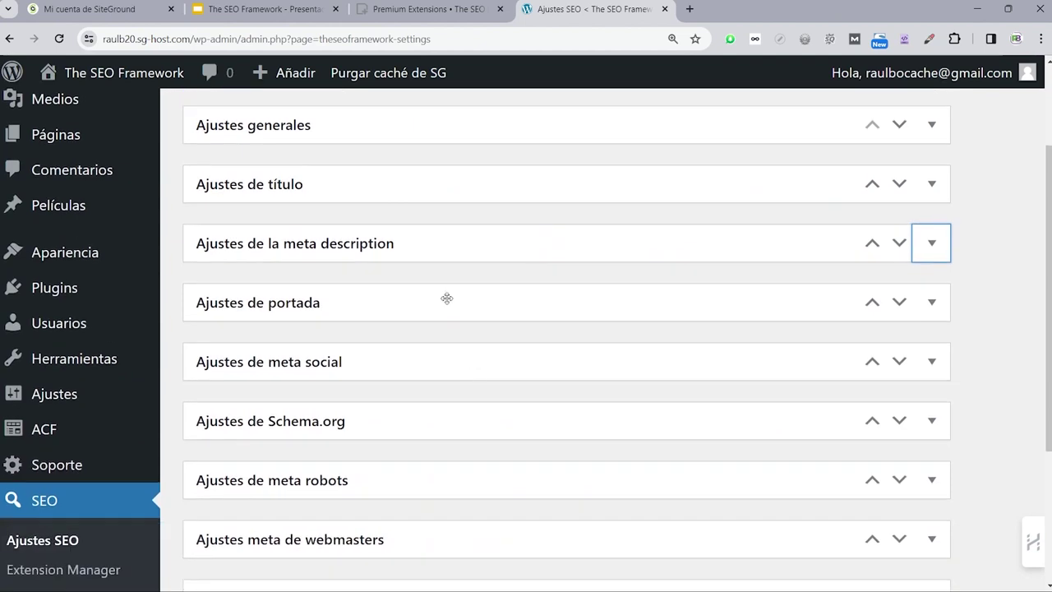
left_click(932, 301)
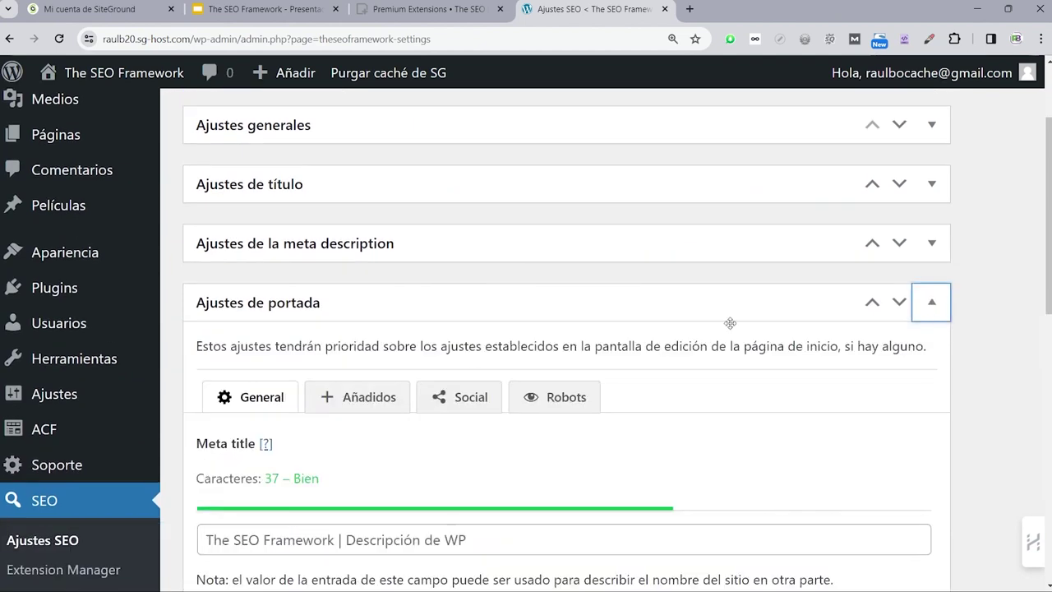
Examine the homepage meta title and meta description fields in the General part of Ajustes de portada.
scroll(707, 329, "down", 1)
scroll(687, 335, "down", 3)
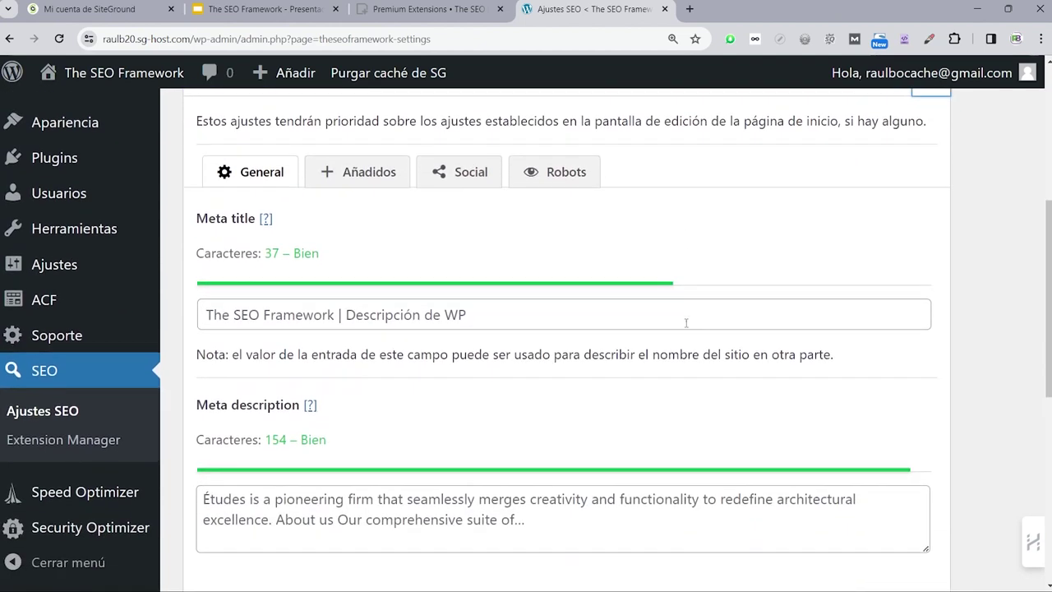
scroll(682, 329, "up", 1)
scroll(676, 332, "up", 1)
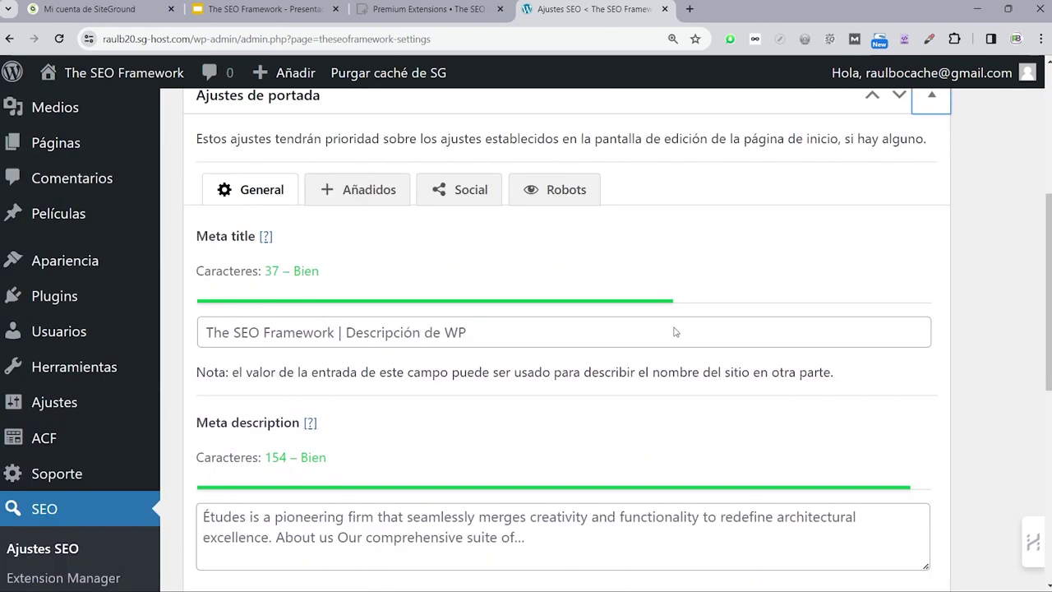
mouse_move(105, 388)
left_click(277, 329)
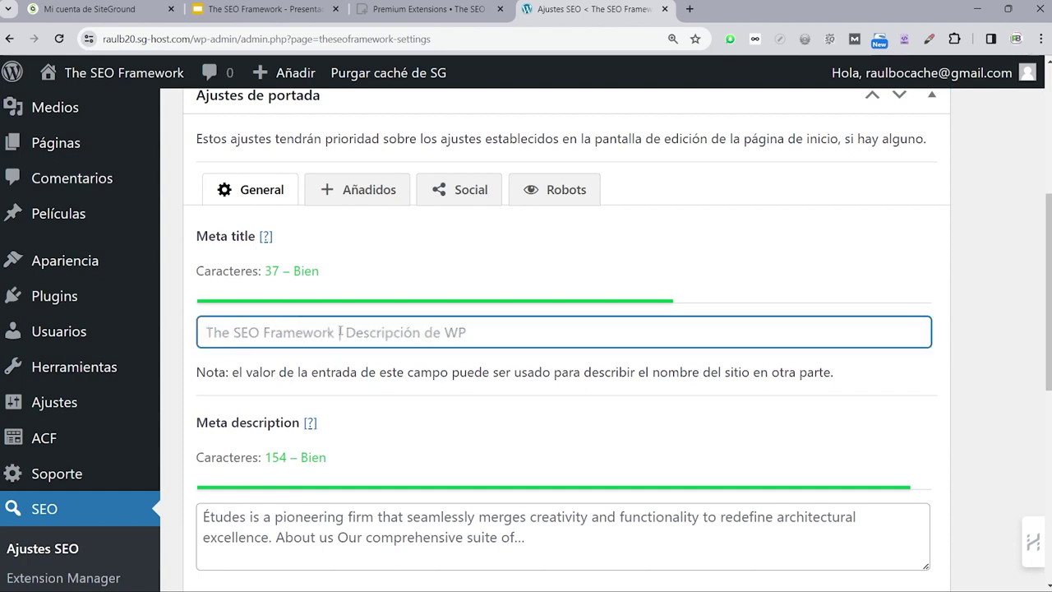
scroll(391, 487, "down", 1)
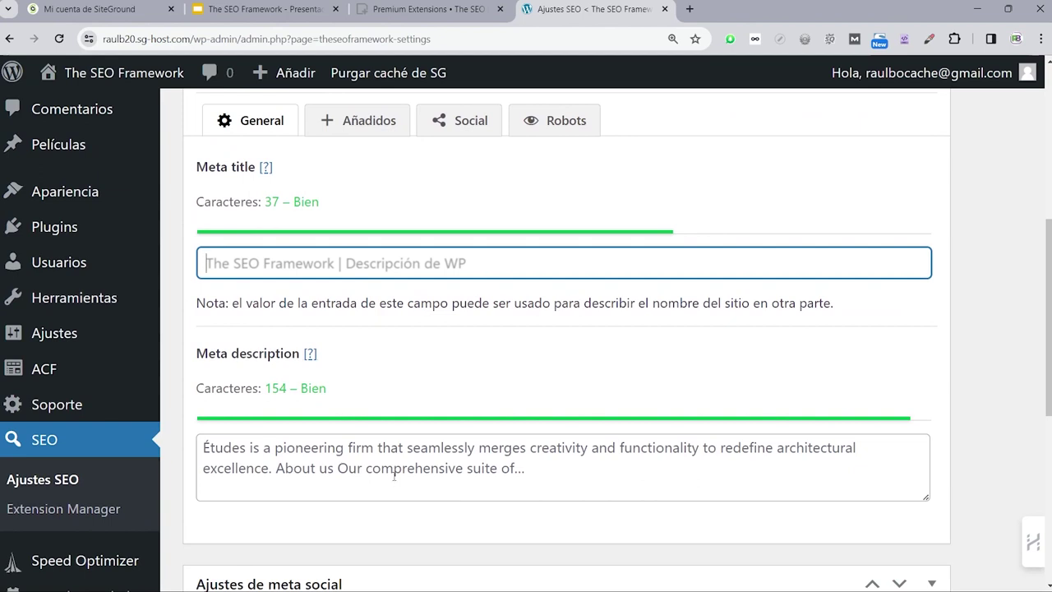
scroll(401, 455, "up", 1)
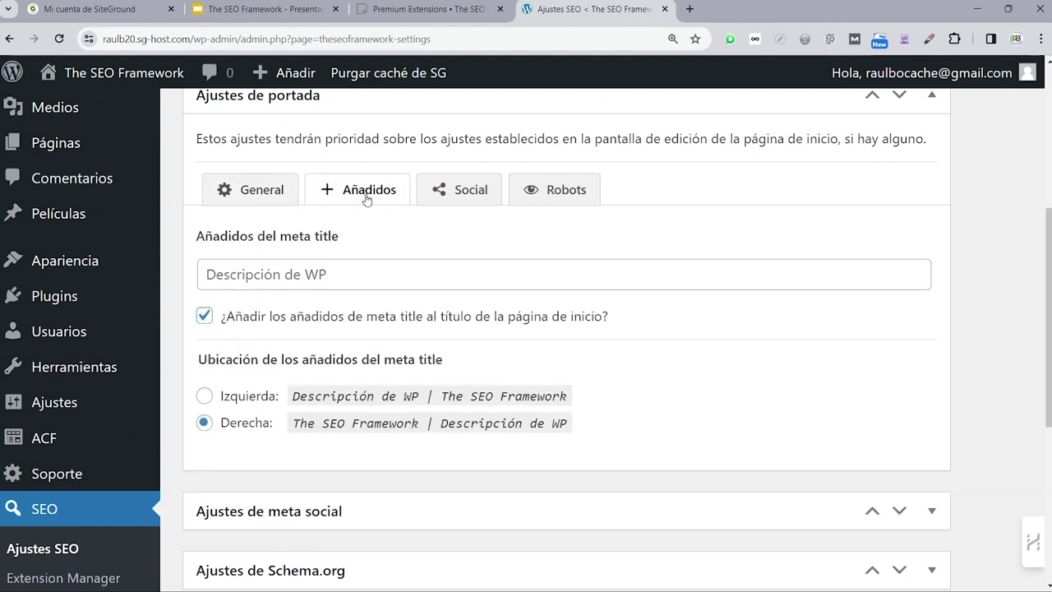
Under Añadidos, set the homepage meta title addition location to Izquierda and toggle appending the addition off and on again.
left_click(205, 396)
left_click(200, 322)
left_click(200, 322)
Review the Open Graph and Twitter title and description fields in the homepage Social settings.
left_click(458, 192)
scroll(469, 273, "down", 1)
scroll(469, 272, "up", 1)
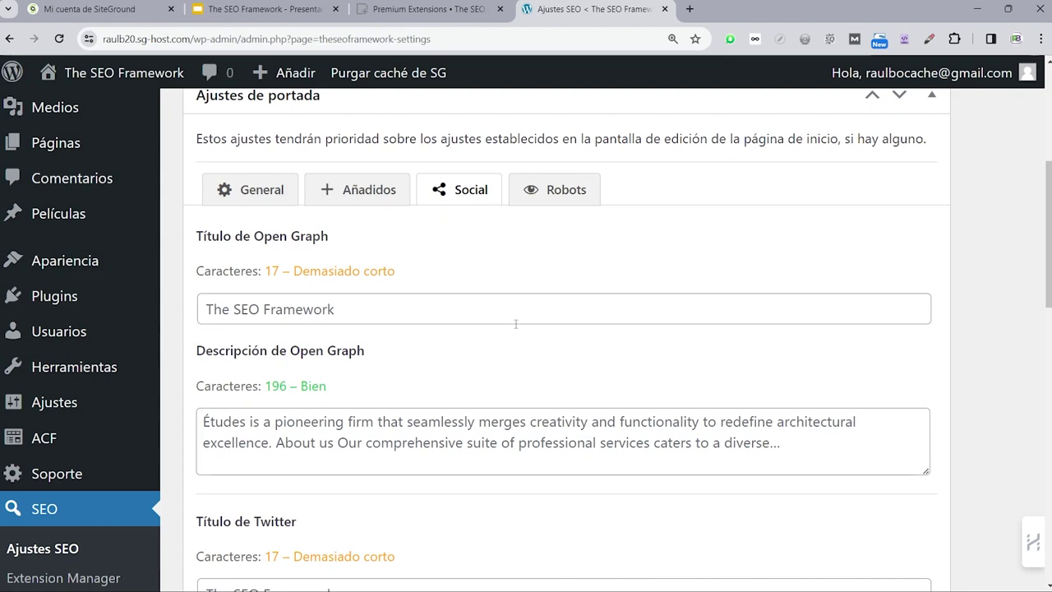
scroll(359, 442, "down", 1)
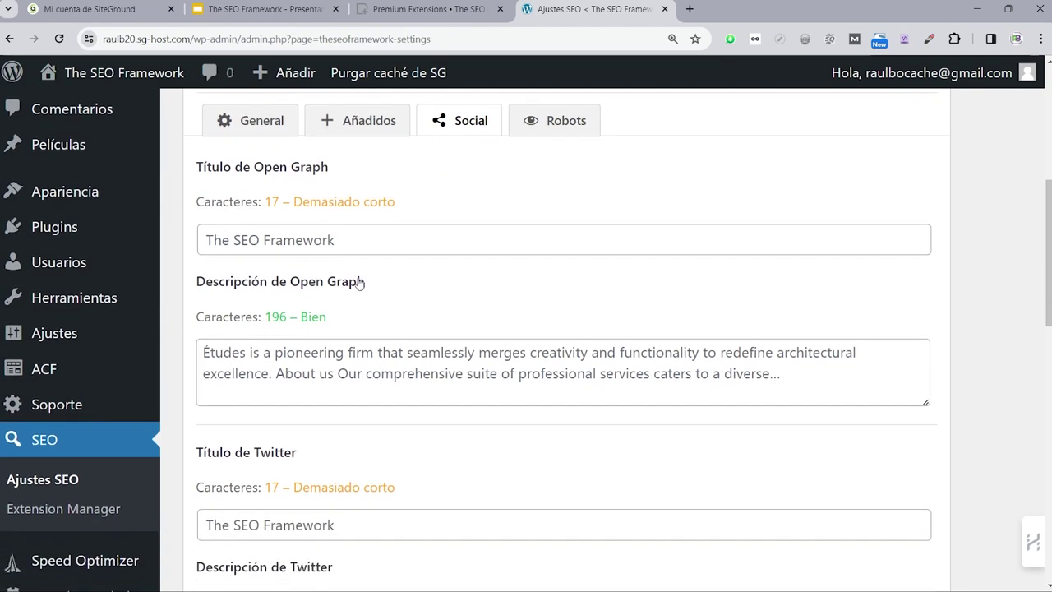
scroll(312, 362, "down", 2)
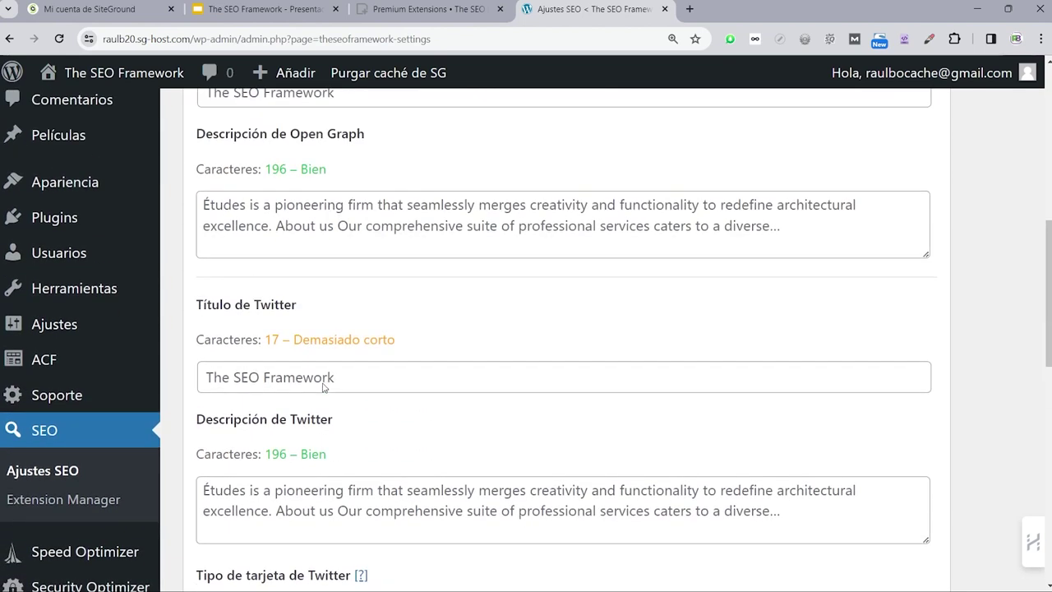
scroll(493, 288, "up", 3)
Try applying noindex to the homepage in the Robots settings and clear the option again.
left_click(558, 198)
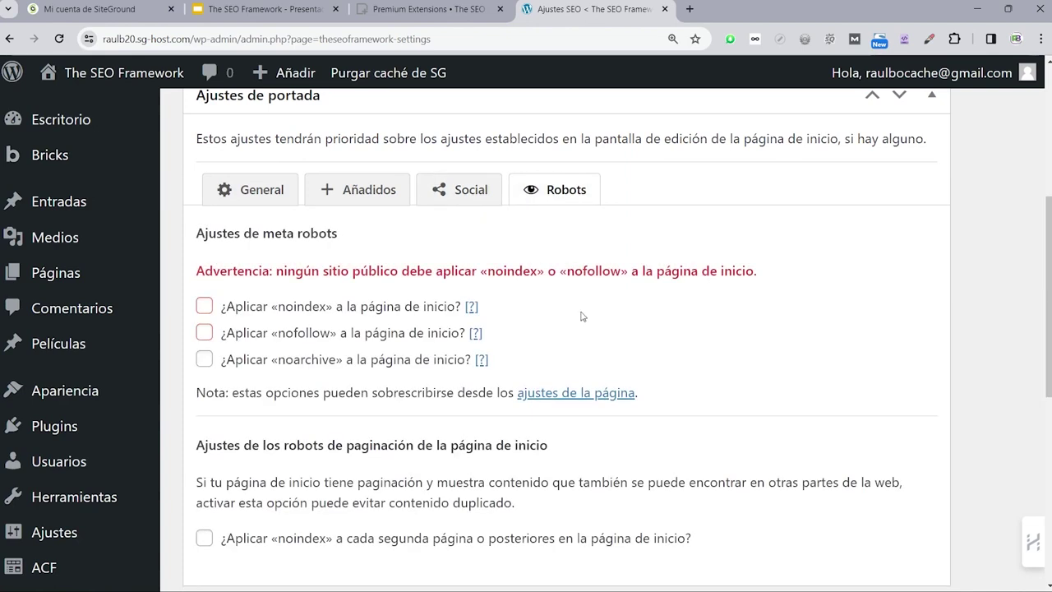
scroll(329, 303, "down", 1)
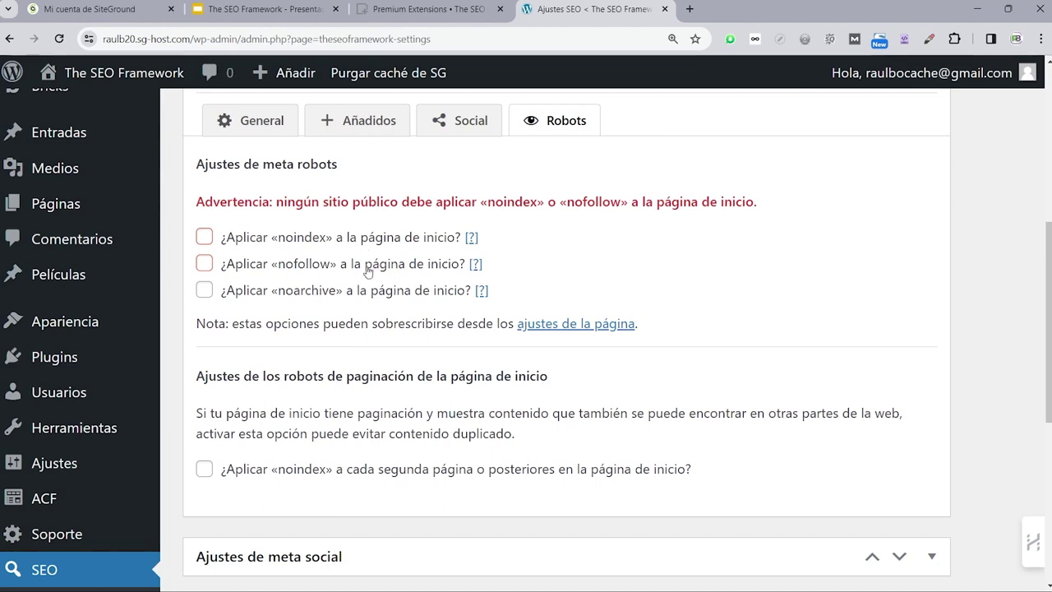
left_click(206, 238)
left_click(204, 238)
Collapse the Ajustes de portada section and expand Ajustes de meta social.
scroll(304, 197, "up", 2)
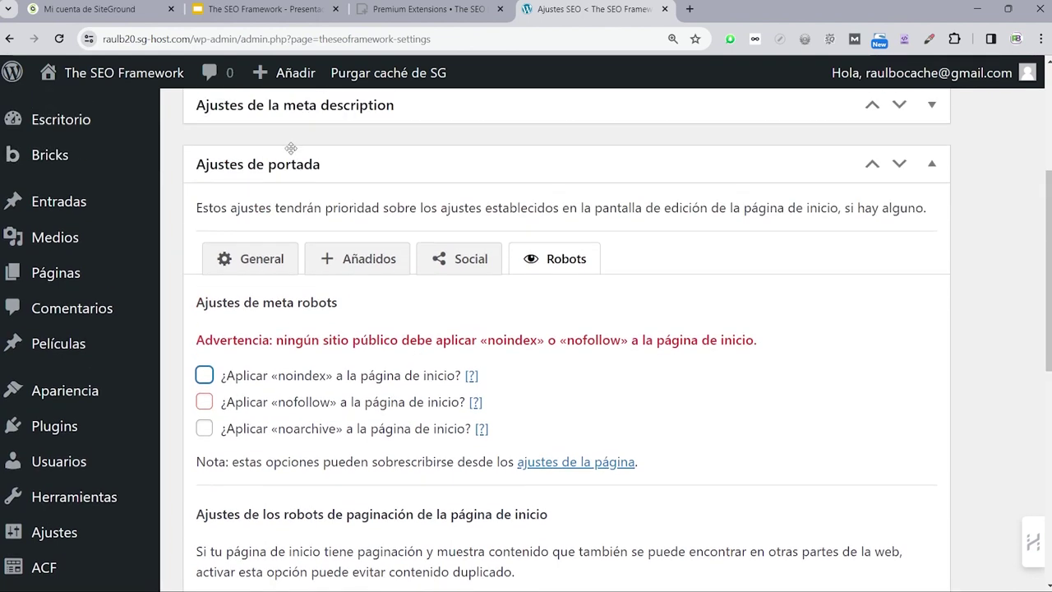
left_click(931, 164)
left_click(926, 229)
Examine the General social meta options for Open Graph, Facebook, Twitter and oEmbed tags, social titles and social images.
scroll(351, 453, "down", 1)
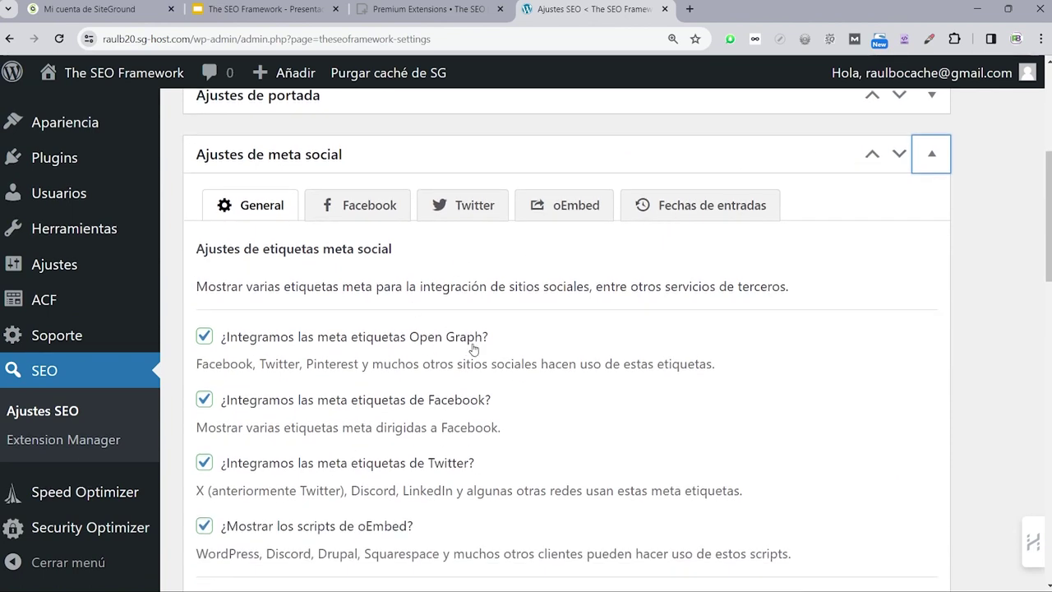
scroll(306, 409, "down", 1)
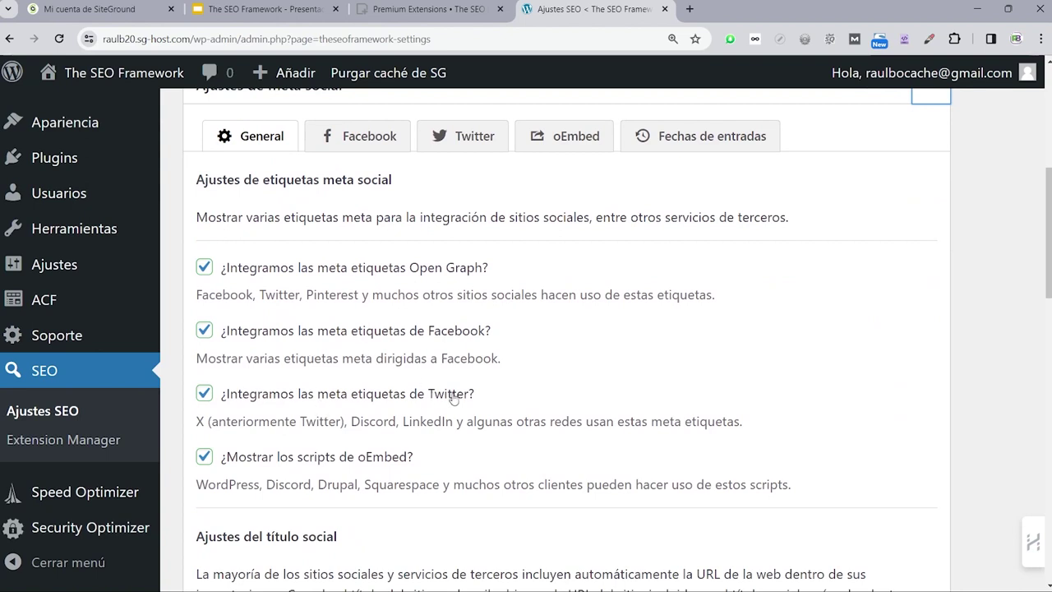
scroll(302, 364, "down", 1)
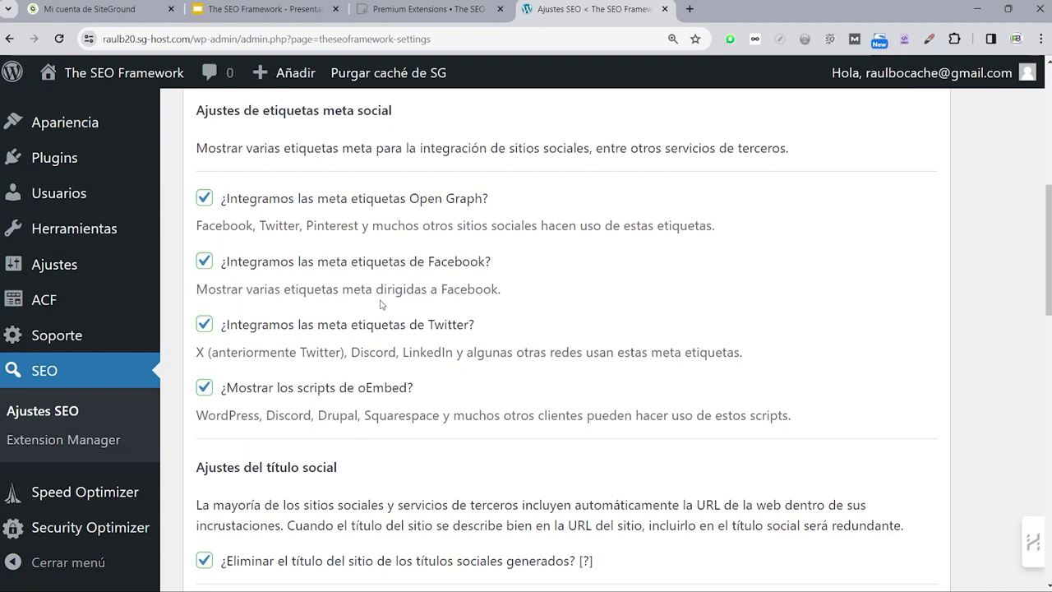
scroll(258, 293, "down", 1)
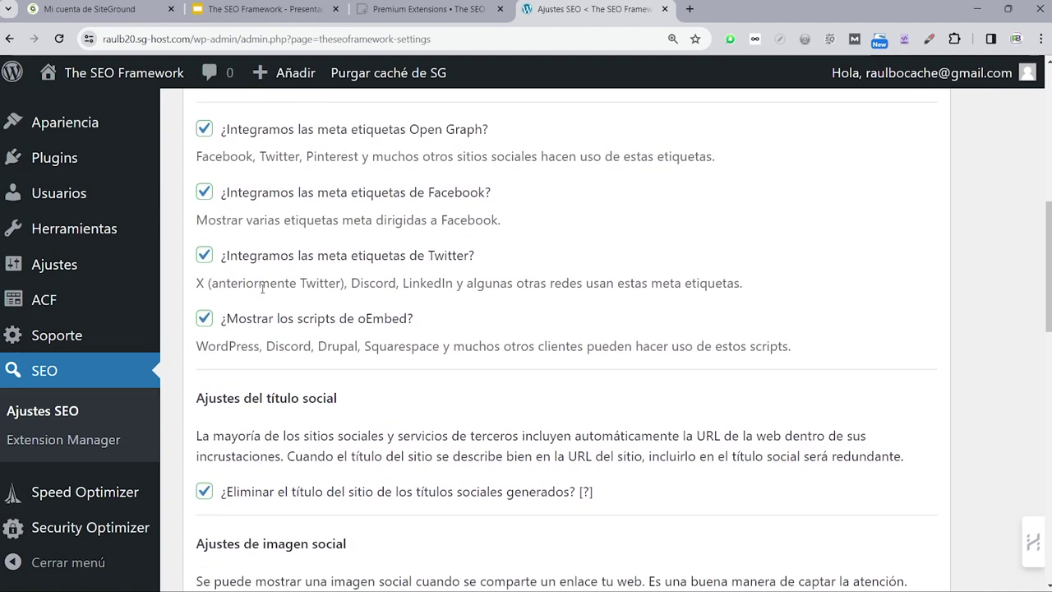
scroll(268, 282, "down", 2)
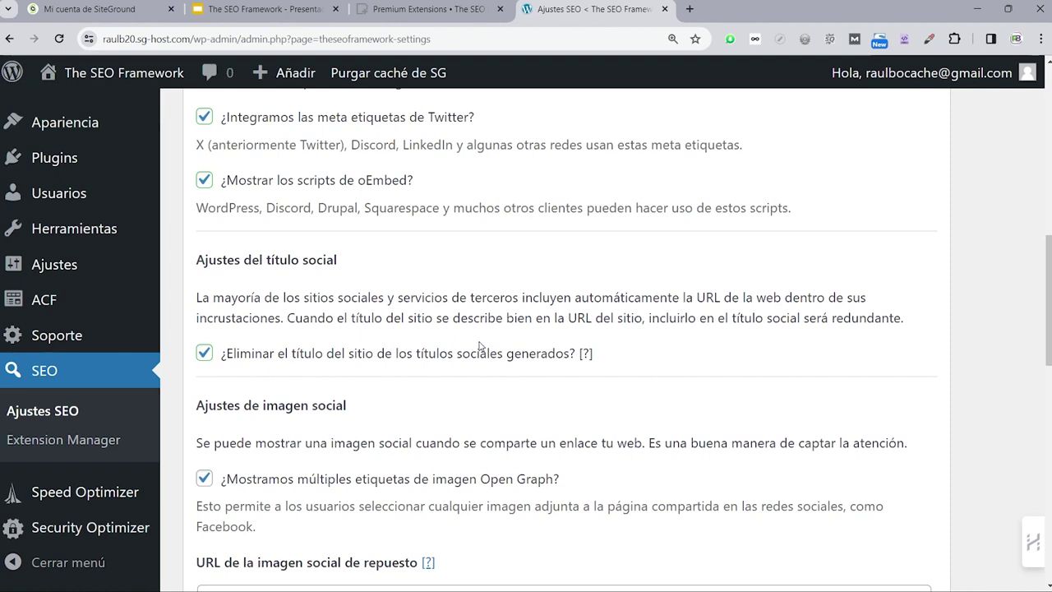
scroll(480, 348, "down", 1)
scroll(481, 346, "up", 1)
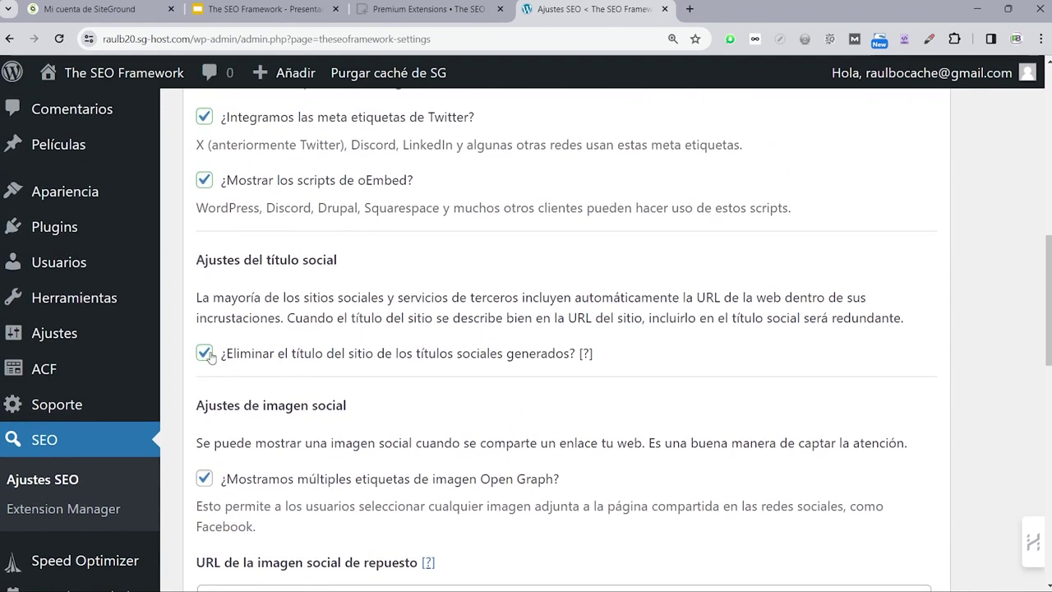
scroll(288, 382, "down", 1)
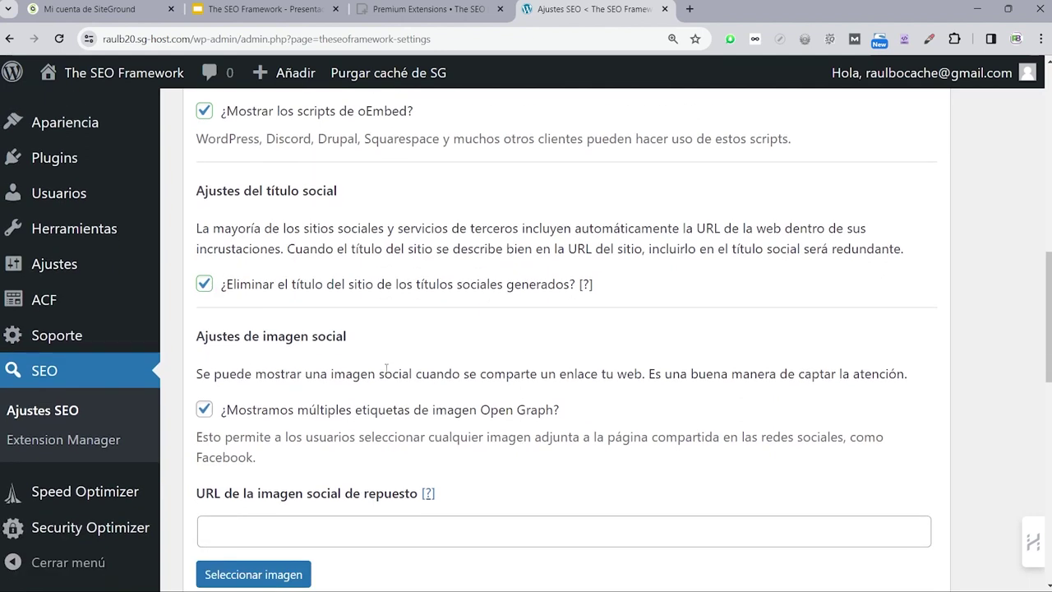
scroll(419, 423, "down", 1)
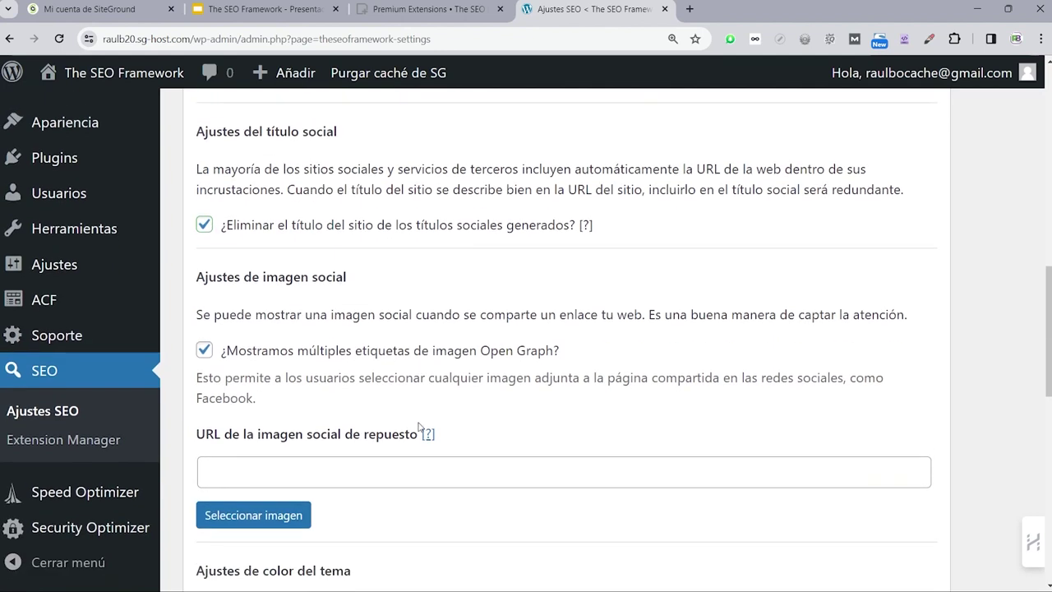
Try turning off multiple Open Graph image tags and turn the option back on.
left_click(204, 340)
left_click(206, 343)
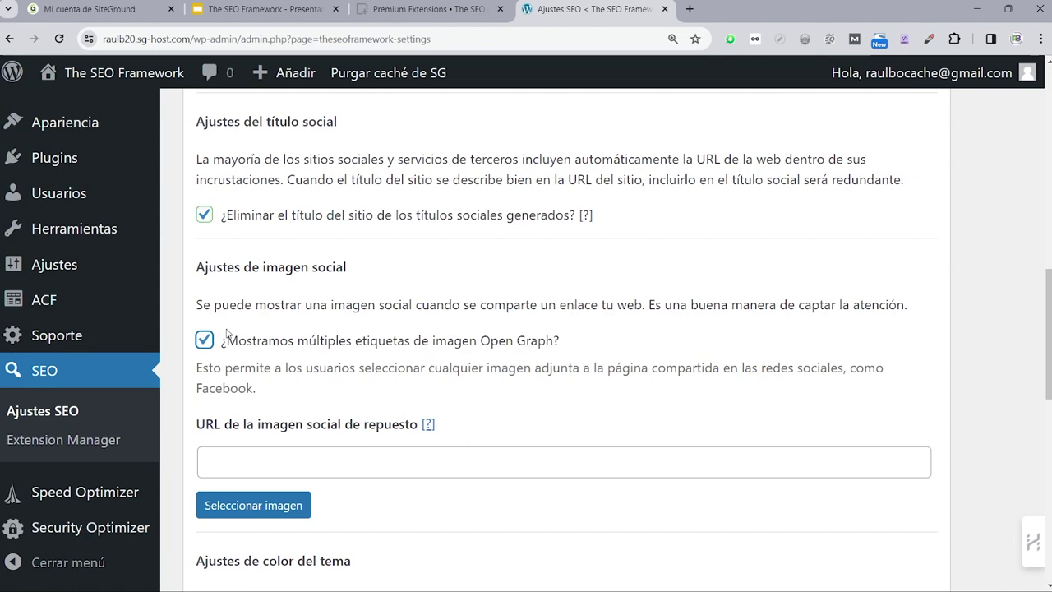
Examine the fallback social image URL field and compare it with the social tag and title options in the General settings.
left_click(326, 461)
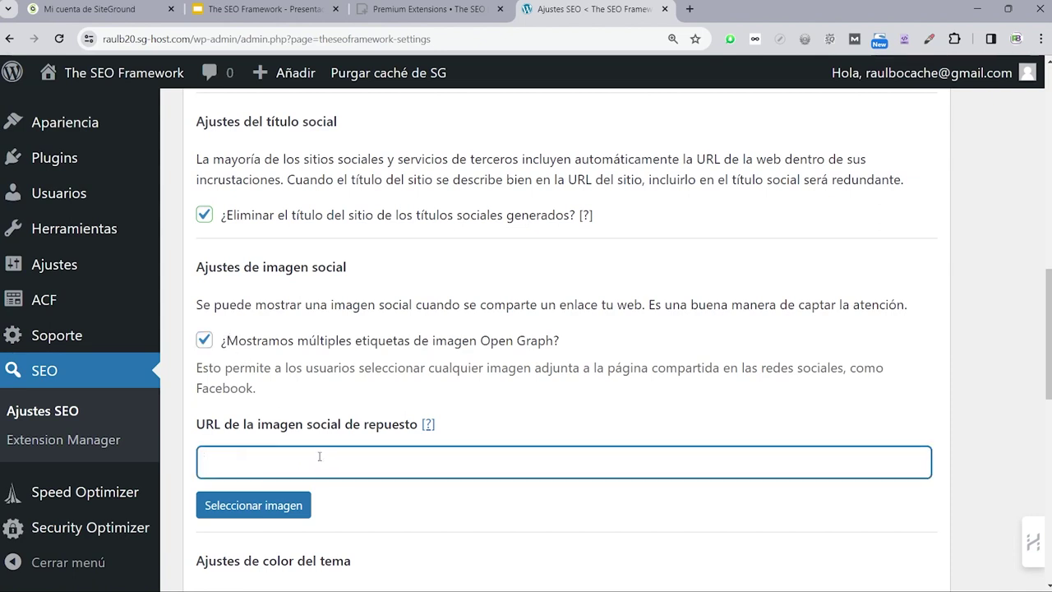
scroll(321, 457, "up", 1)
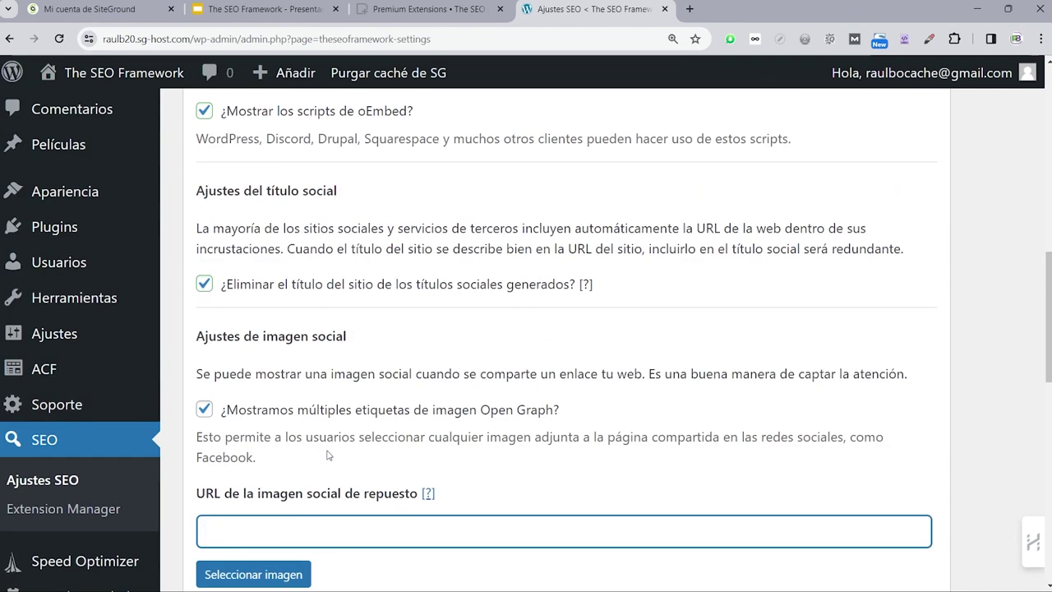
scroll(324, 458, "up", 1)
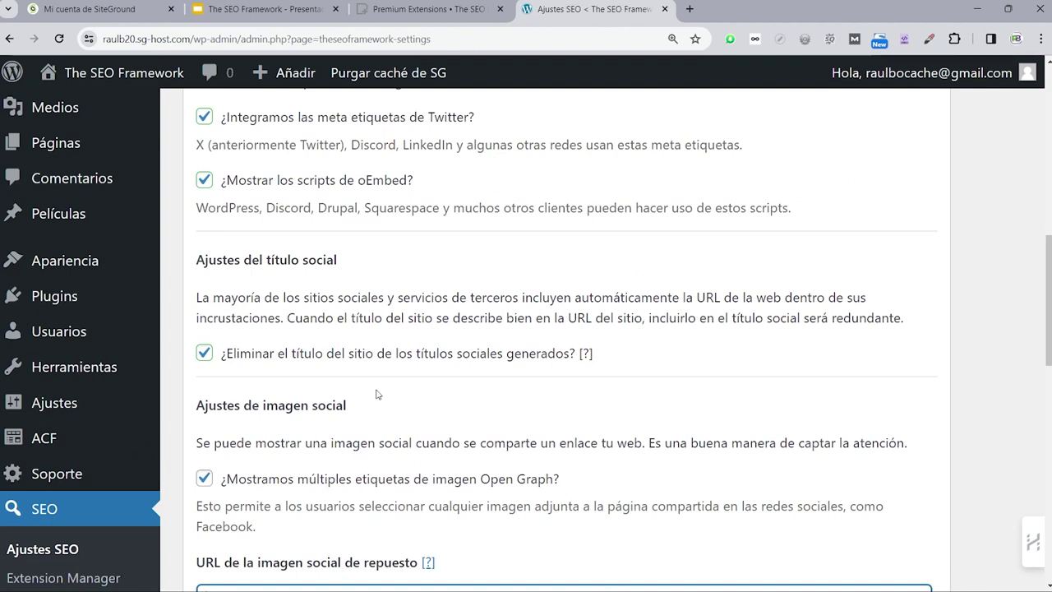
scroll(379, 396, "down", 2)
scroll(376, 403, "up", 4)
scroll(376, 404, "up", 2)
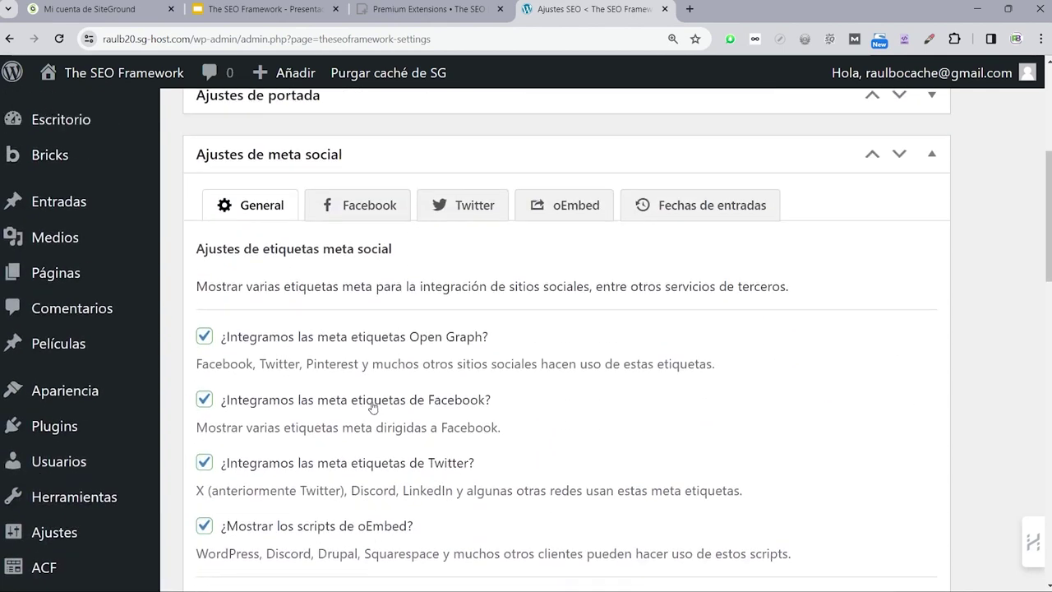
scroll(370, 407, "down", 7)
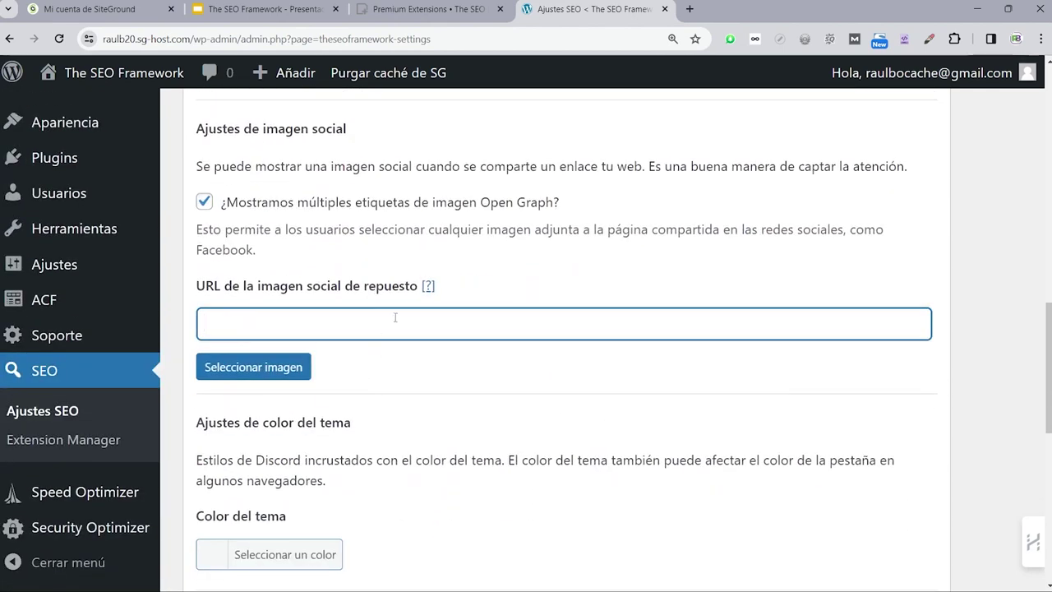
scroll(452, 345, "up", 2)
left_click(341, 374)
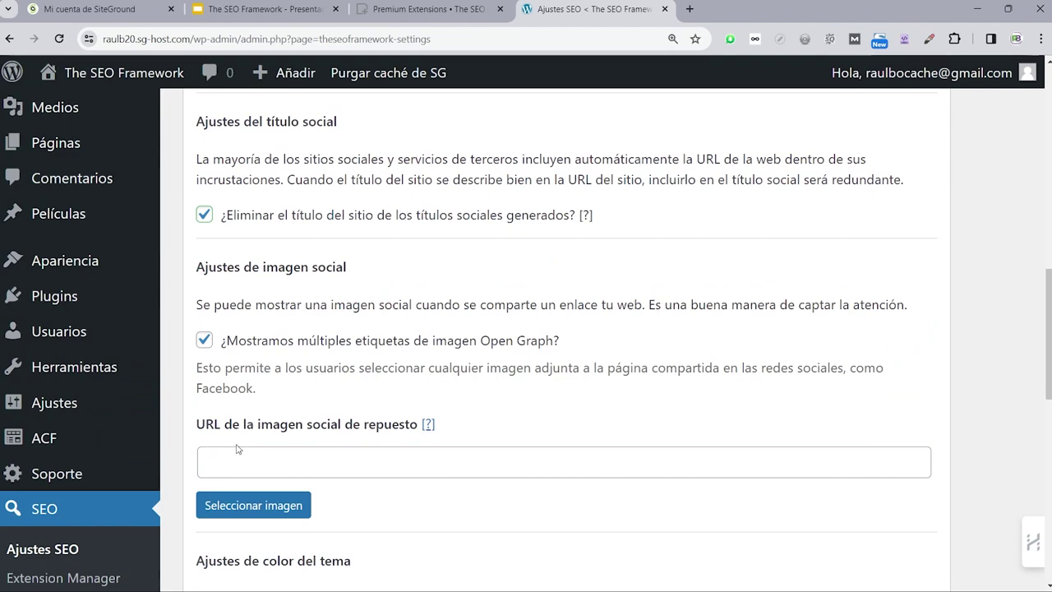
scroll(241, 445, "up", 4)
scroll(270, 442, "up", 2)
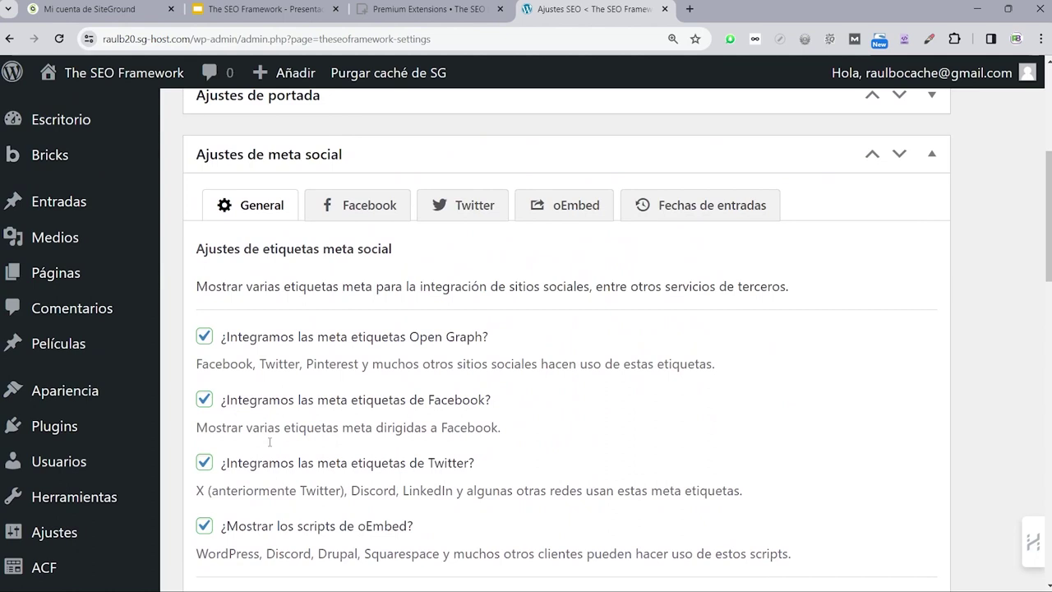
scroll(269, 446, "down", 5)
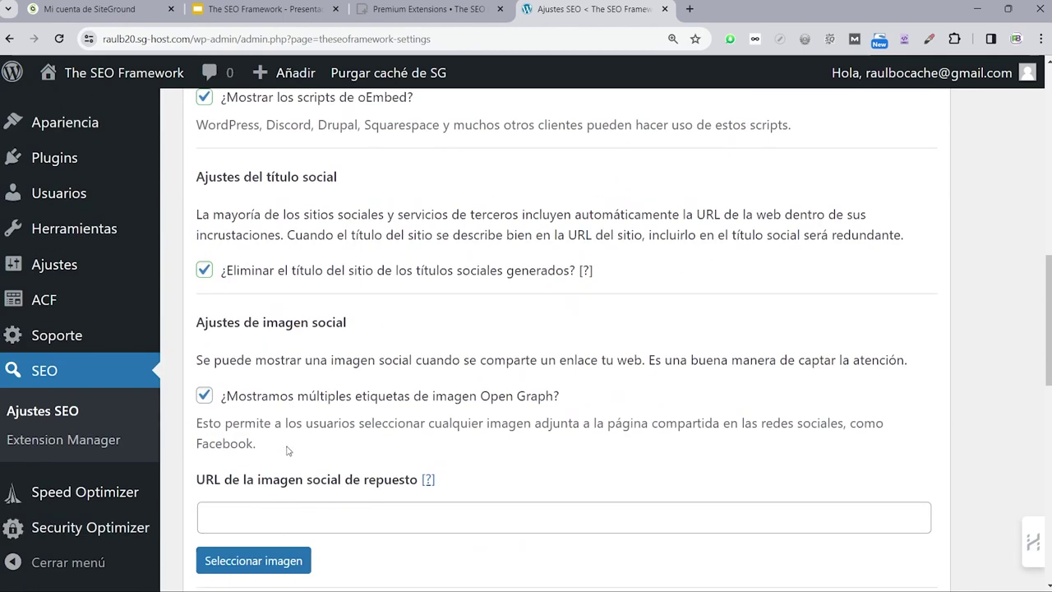
Examine the theme colour and shortlink options in the General social meta settings and review the social tag options again.
scroll(287, 449, "down", 1)
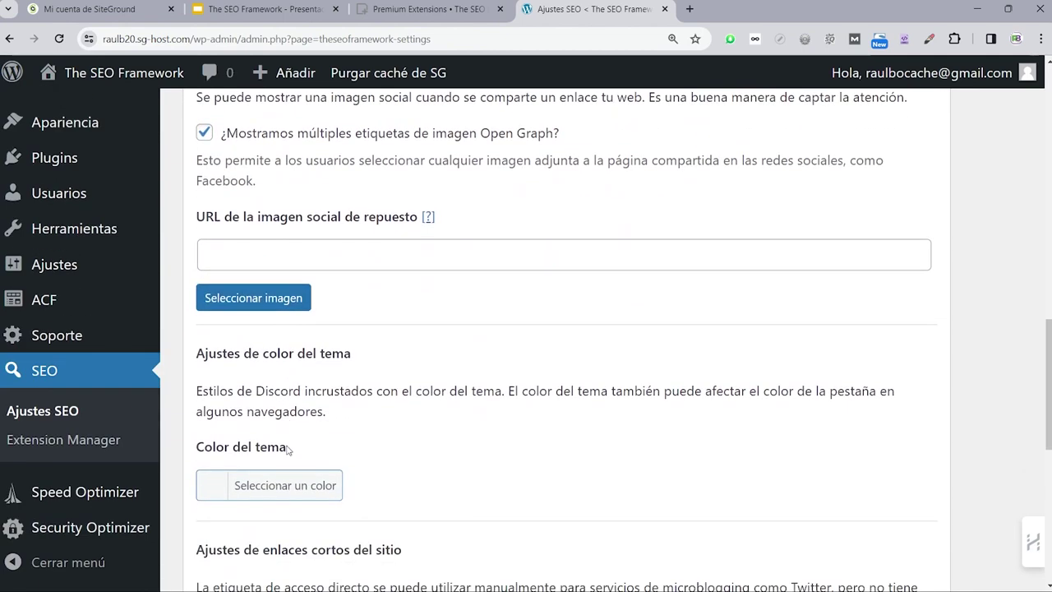
scroll(287, 449, "down", 1)
scroll(287, 450, "down", 1)
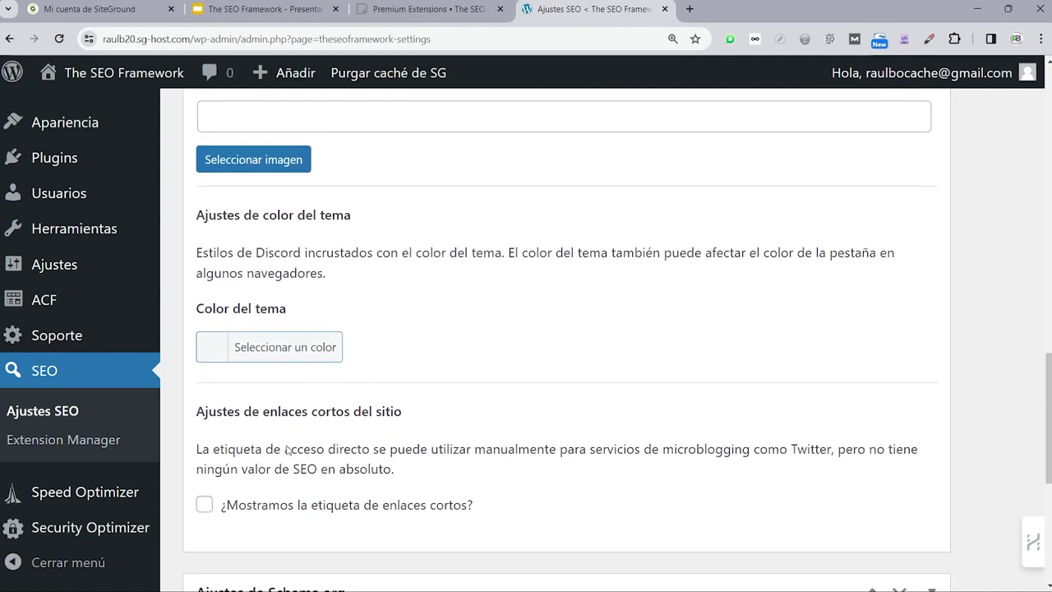
scroll(282, 446, "down", 2)
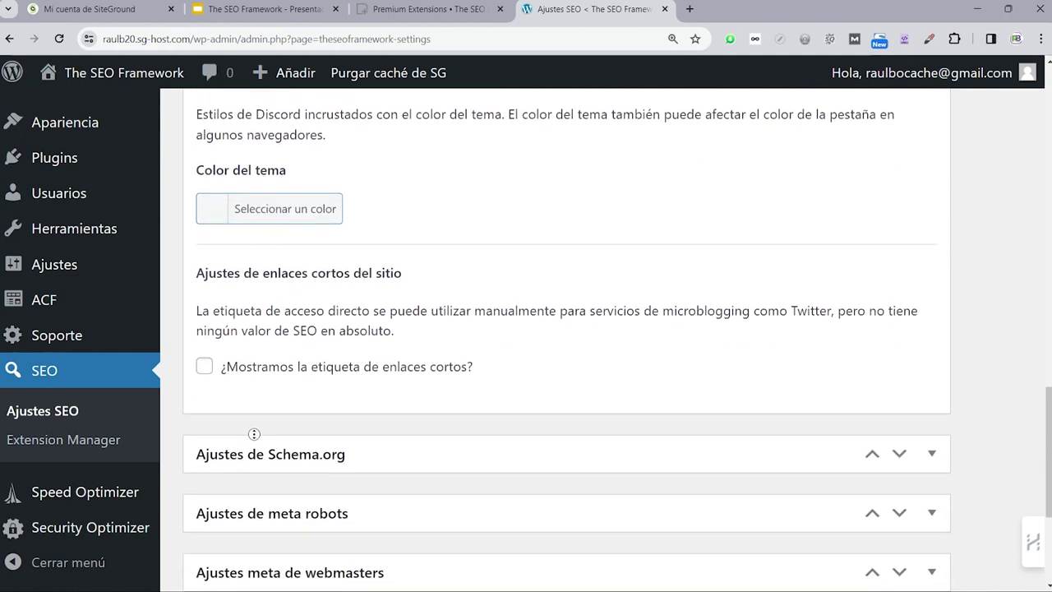
scroll(304, 419, "up", 15)
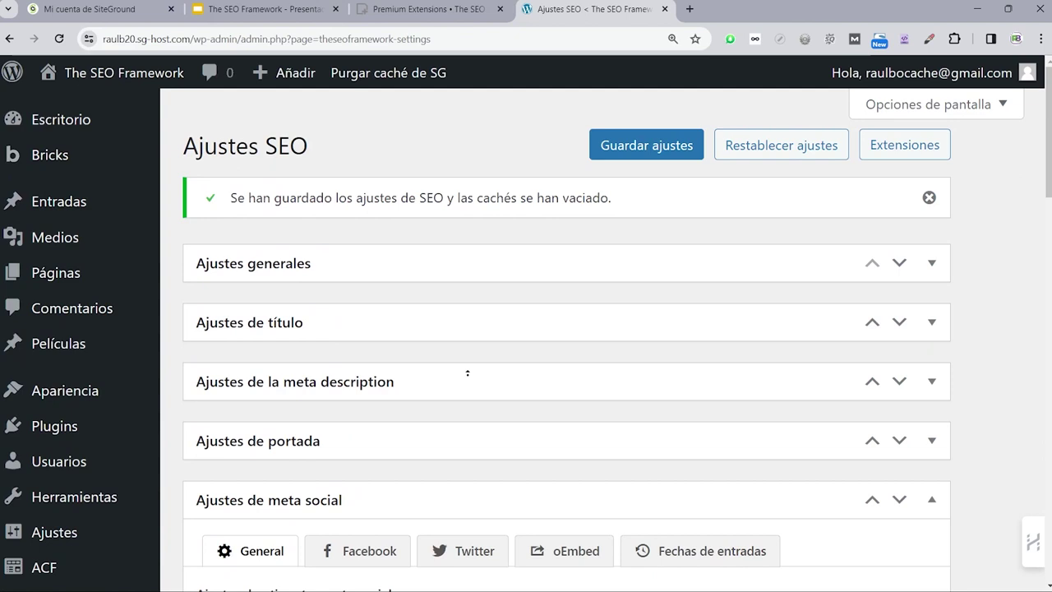
scroll(1040, 164, "down", 1)
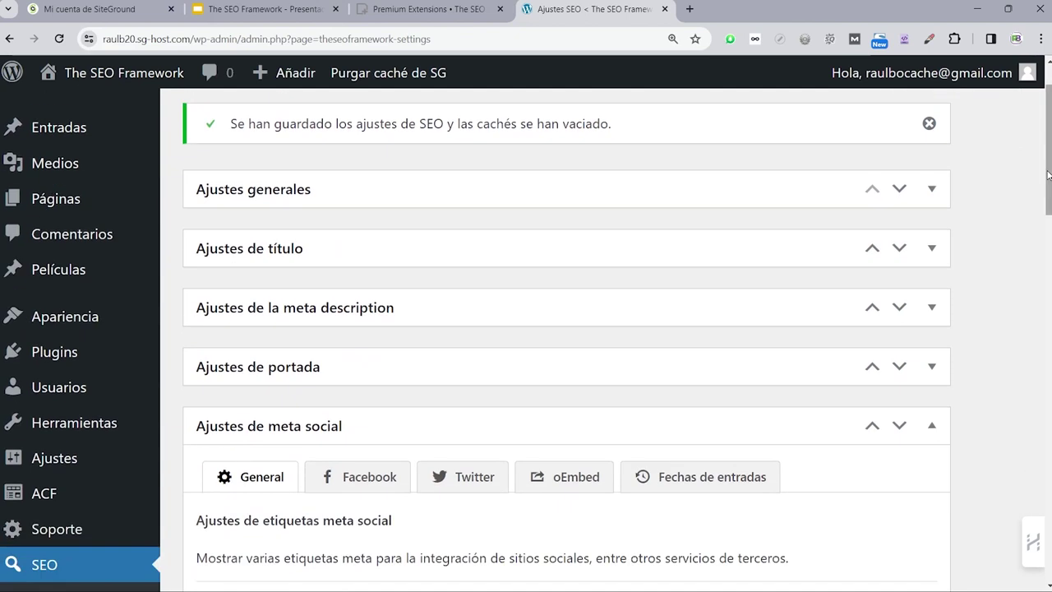
left_click_drag(1044, 185, 1050, 257)
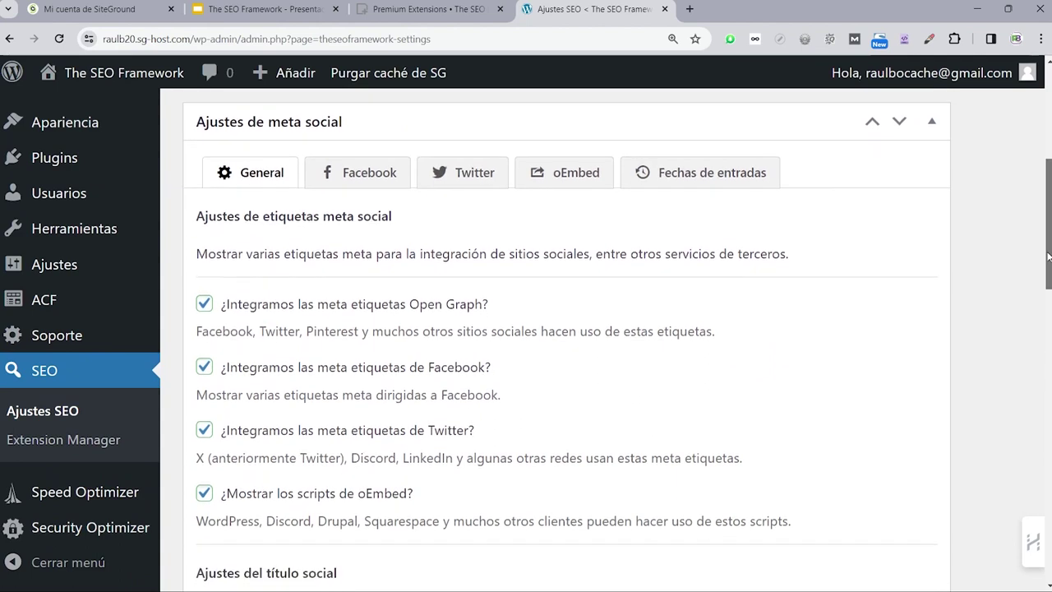
left_click_drag(1049, 257, 1049, 259)
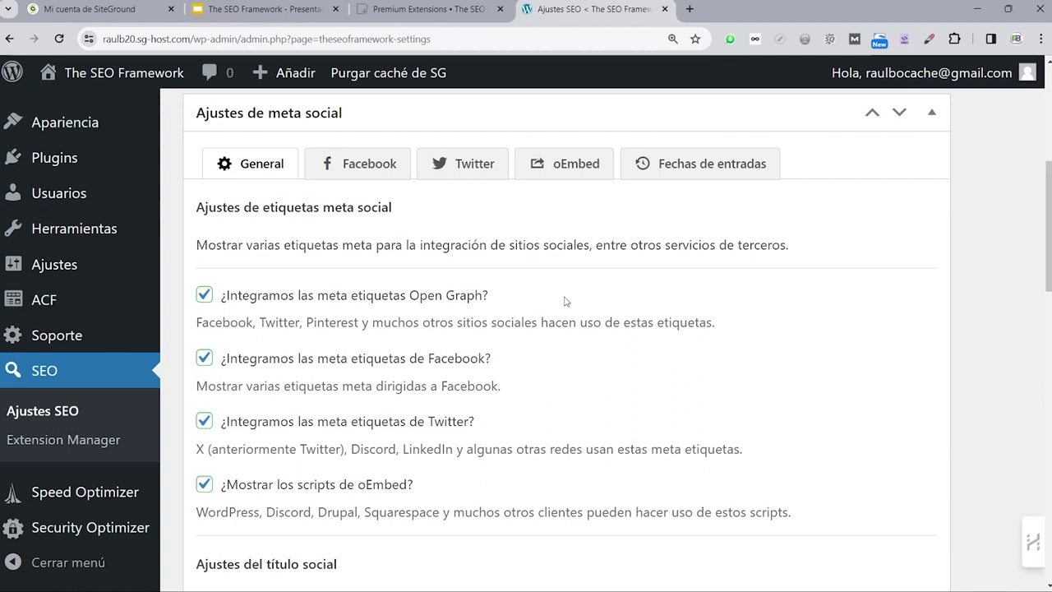
scroll(838, 287, "down", 1)
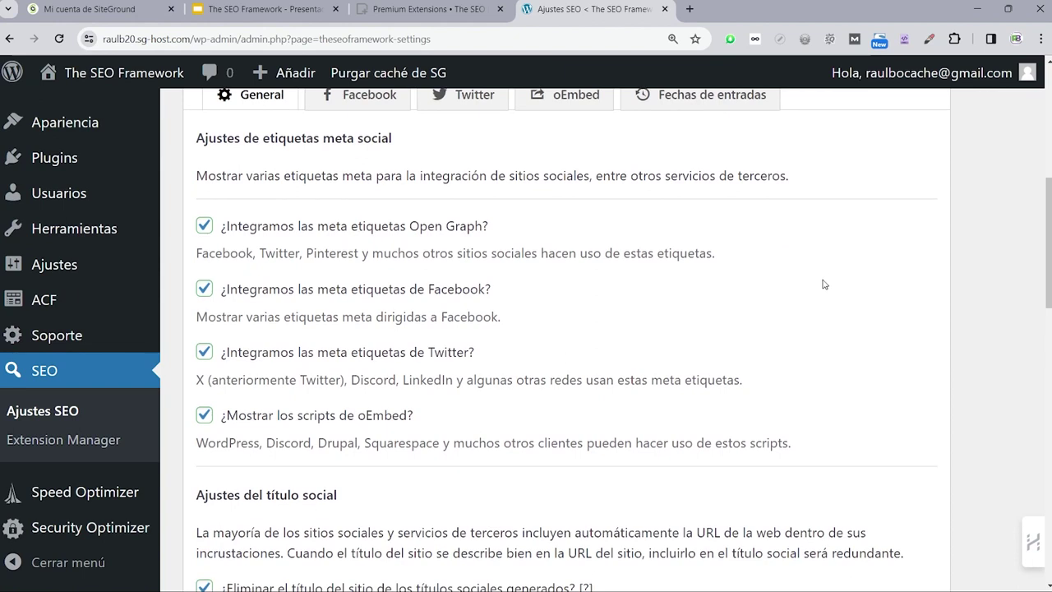
scroll(824, 280, "up", 1)
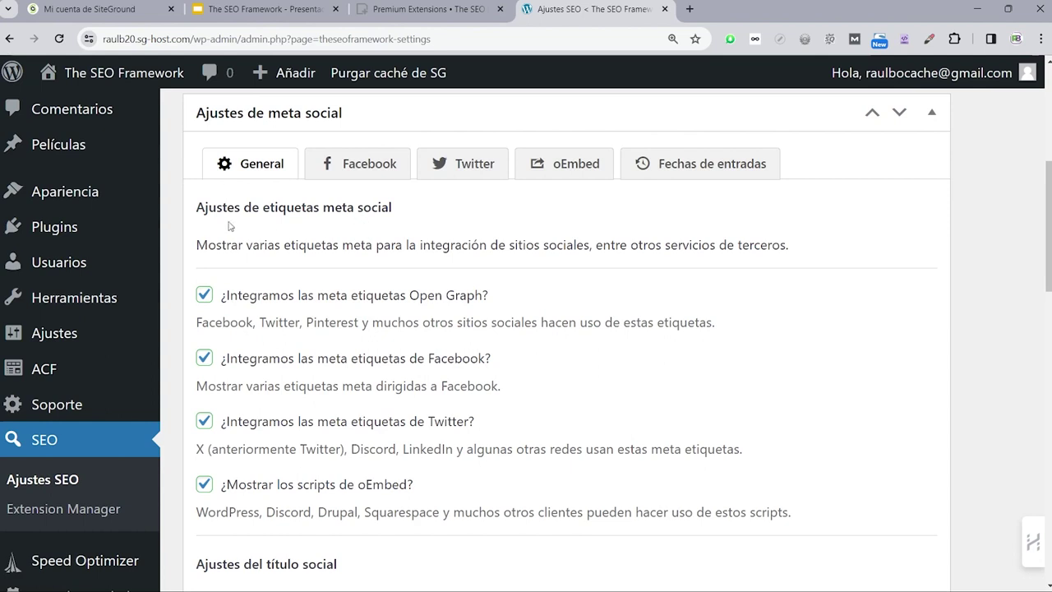
Look through the Facebook, Twitter, oEmbed and Fechas de entradas settings of Ajustes de meta social.
left_click(362, 161)
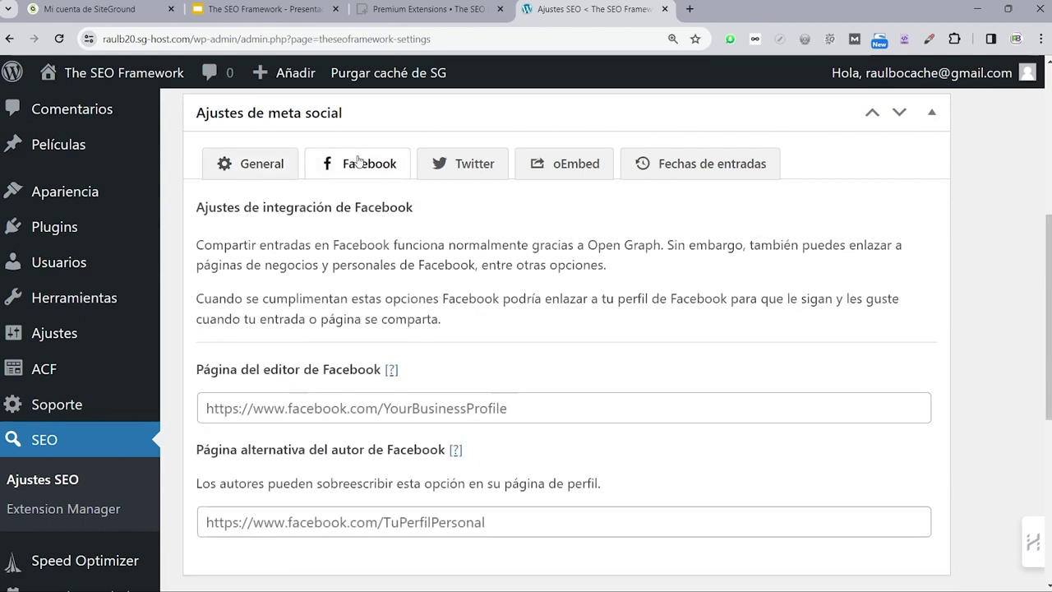
scroll(510, 436, "down", 1)
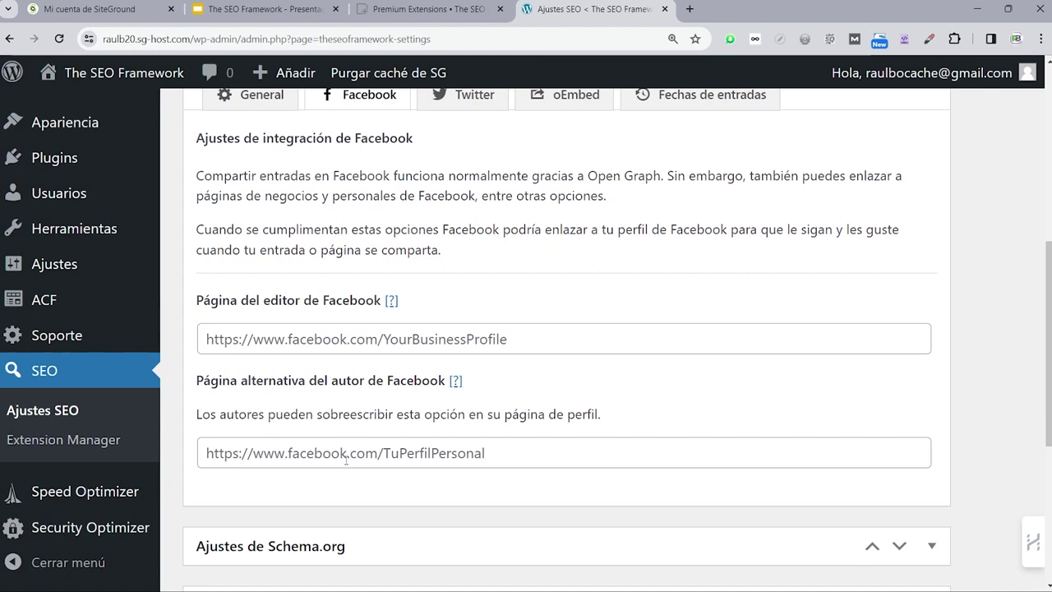
scroll(434, 358, "up", 2)
left_click(467, 236)
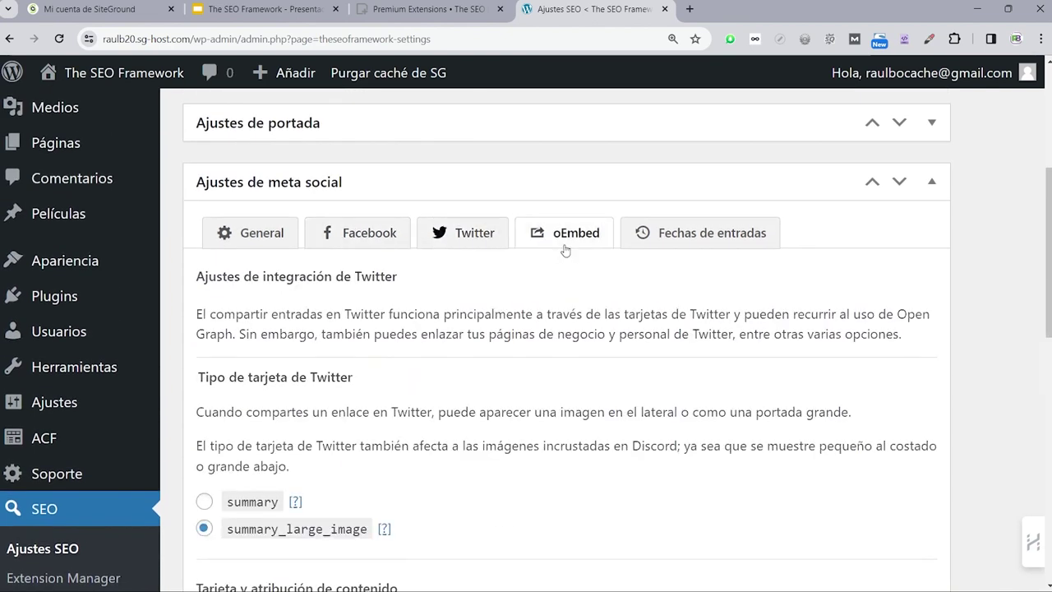
left_click(567, 238)
left_click(696, 234)
scroll(927, 430, "down", 1)
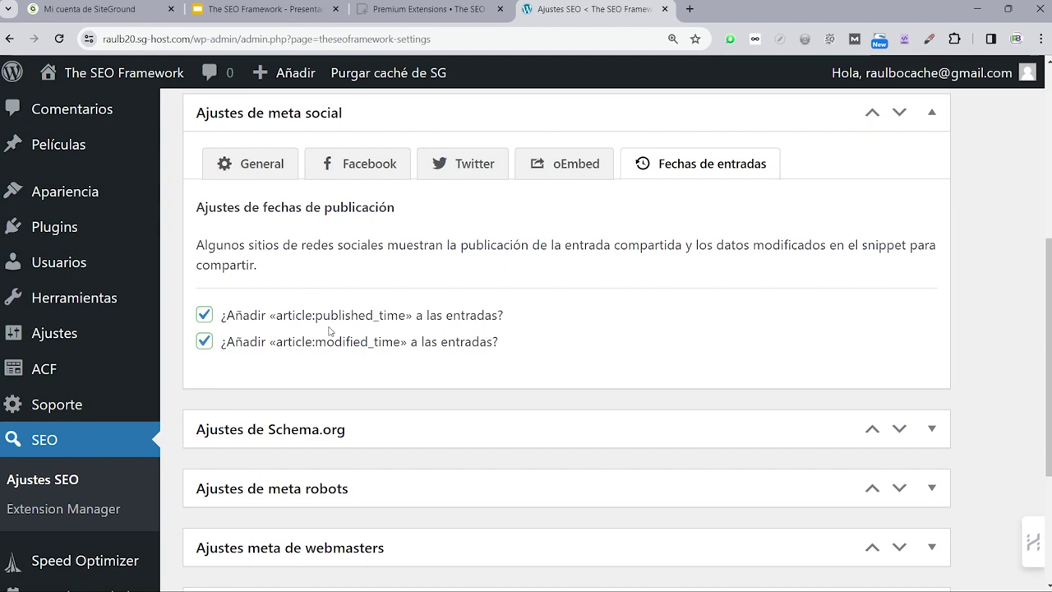
Collapse the Ajustes de meta social section and expand Ajustes de Schema.org.
scroll(376, 341, "up", 3)
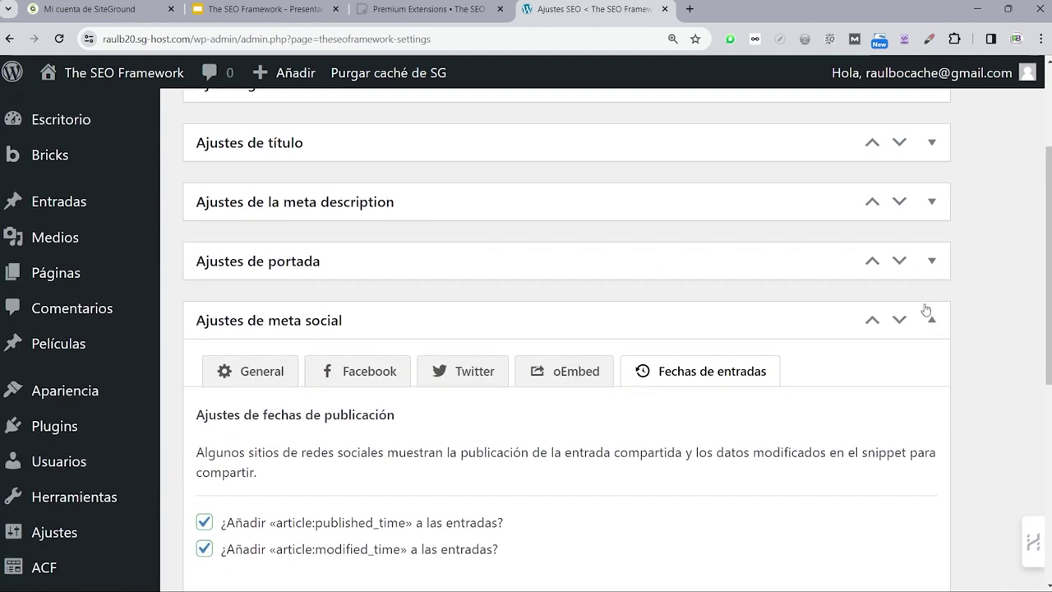
left_click(932, 319)
scroll(622, 454, "down", 2)
left_click(333, 241)
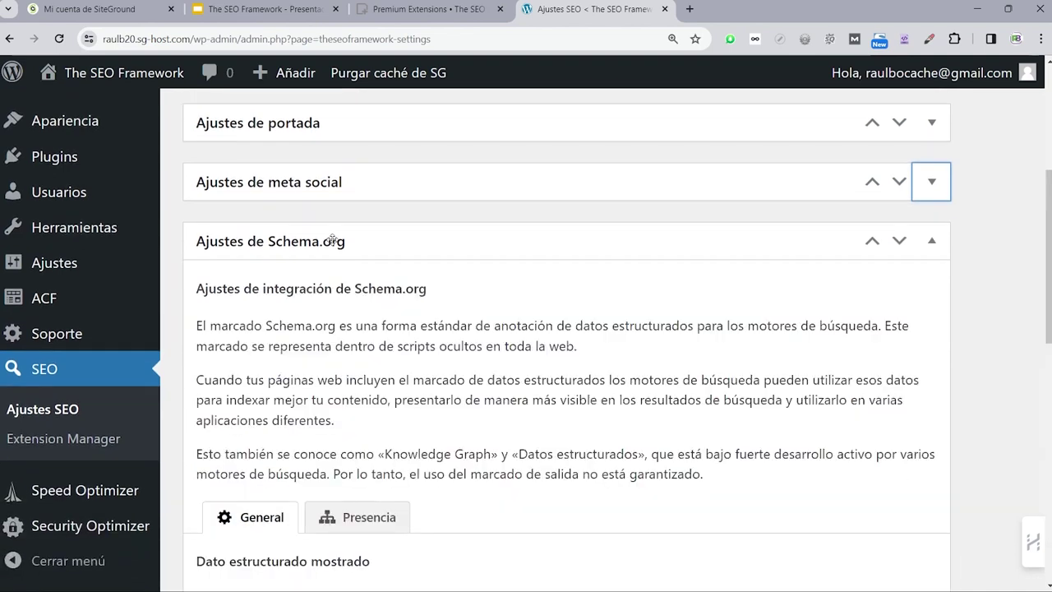
Examine the General Schema.org options for structured data, authorized presence, breadcrumbs and sitelinks search box.
scroll(511, 346, "down", 4)
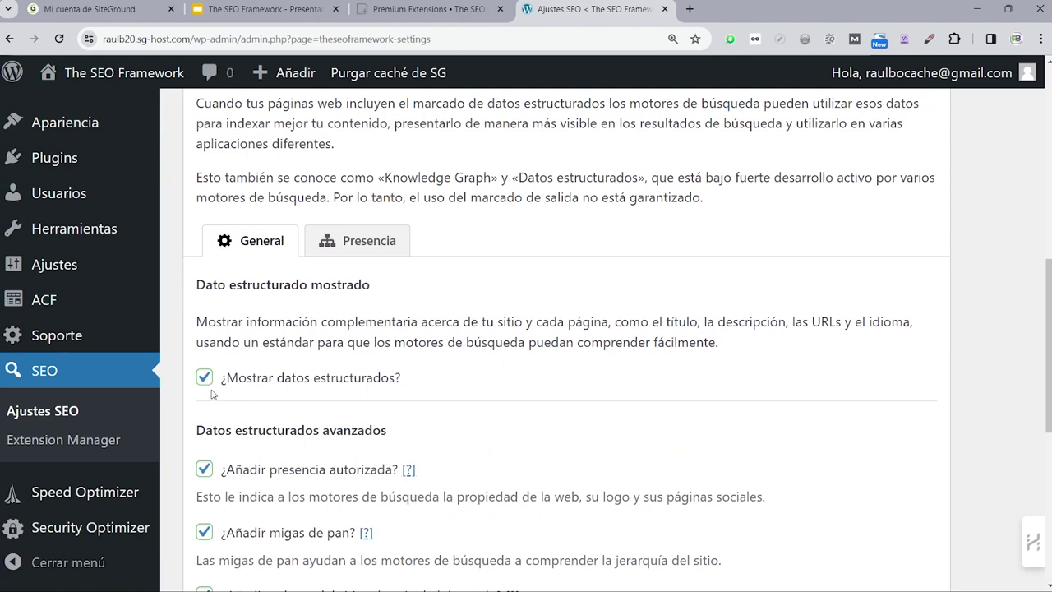
scroll(238, 411, "down", 1)
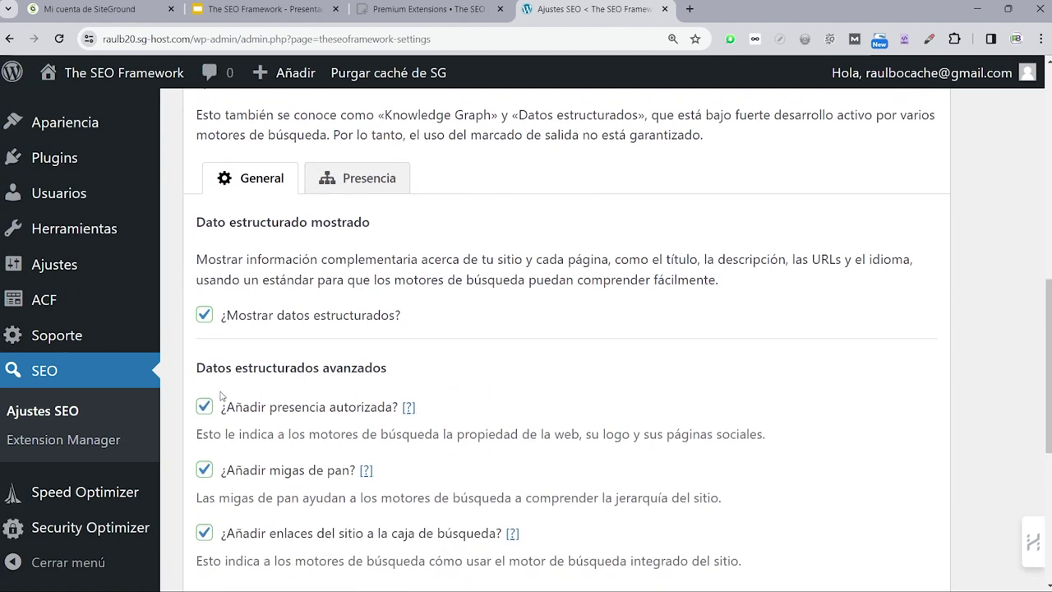
scroll(255, 420, "down", 1)
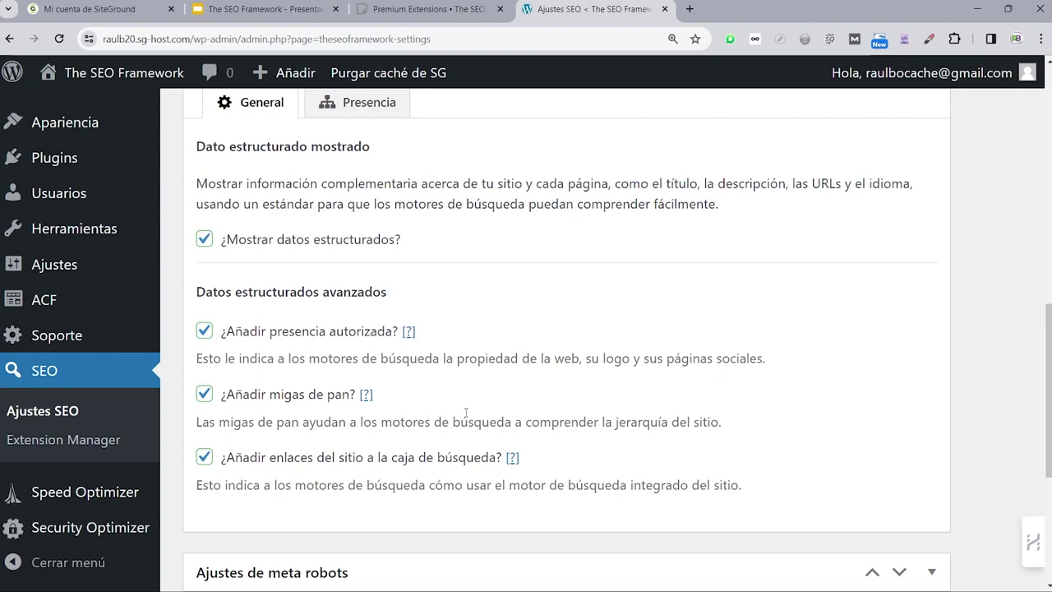
Examine the Presencia settings of Schema.org, including the choices for what the website represents and the organization name and logo fields.
scroll(466, 413, "up", 2)
left_click(363, 252)
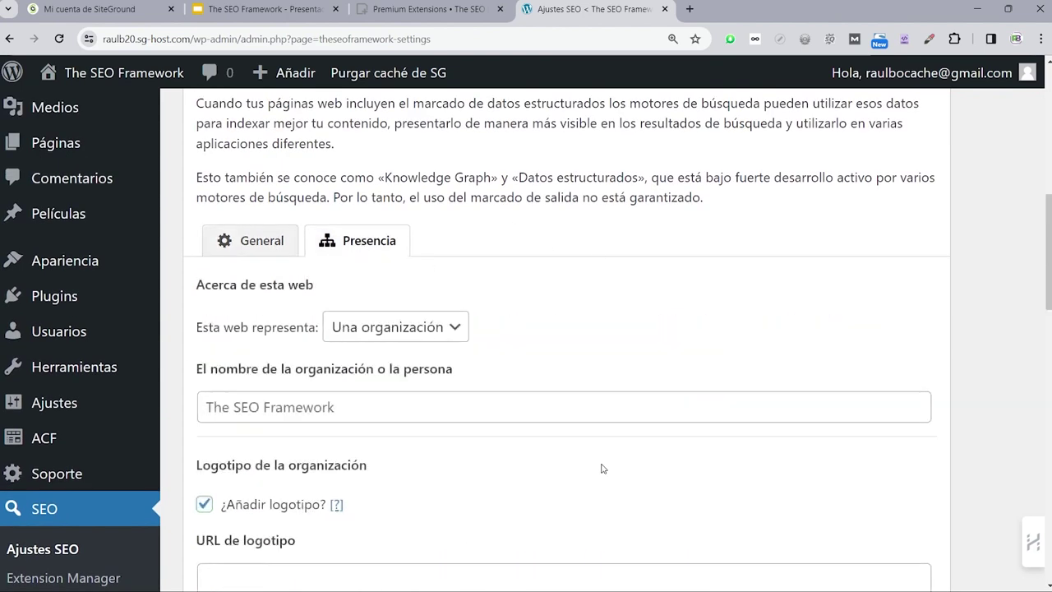
scroll(601, 468, "down", 1)
left_click(372, 262)
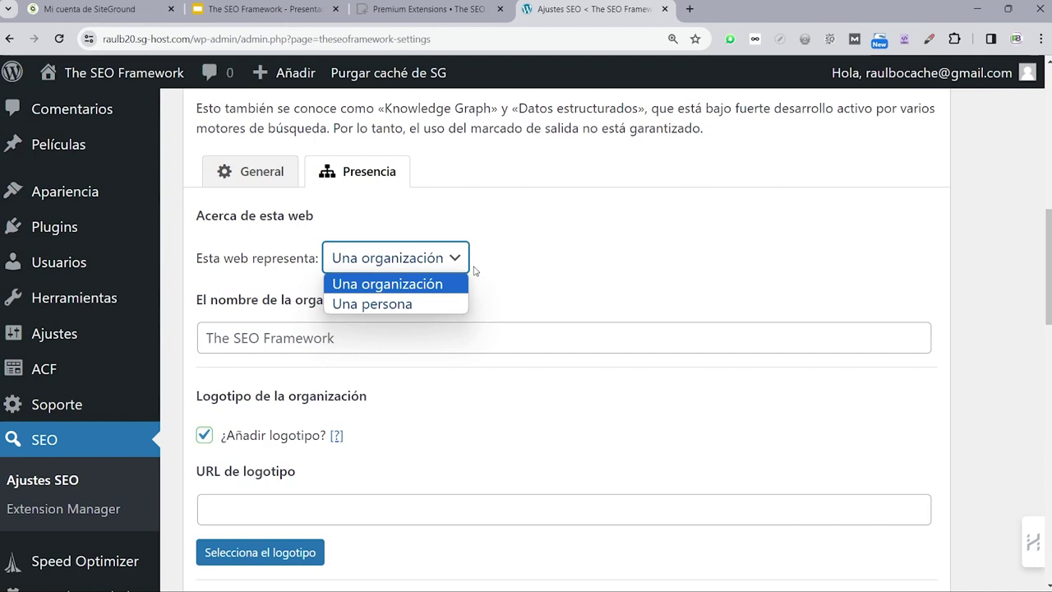
scroll(493, 274, "down", 2)
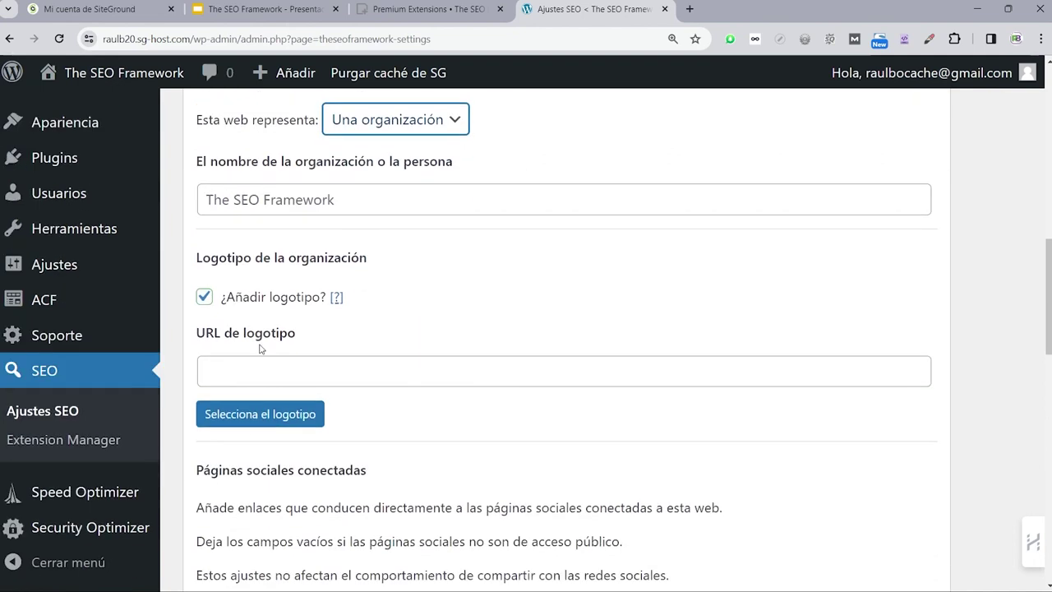
Return to the General Schema.org options and expand the Ajustes de meta robots section.
scroll(257, 356, "up", 3)
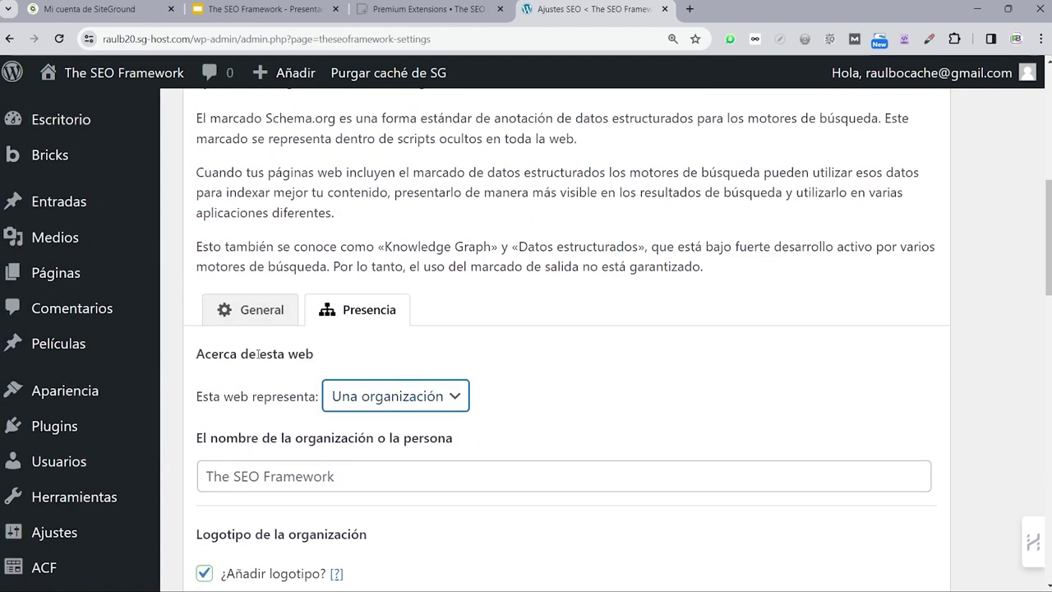
left_click(245, 321)
scroll(407, 387, "down", 5)
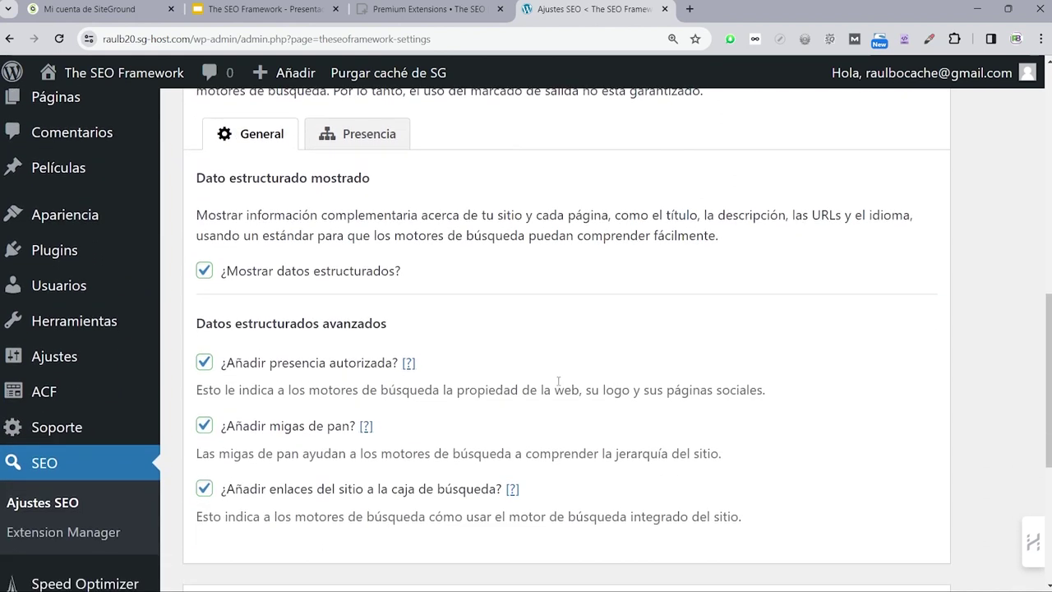
scroll(489, 535, "up", 1)
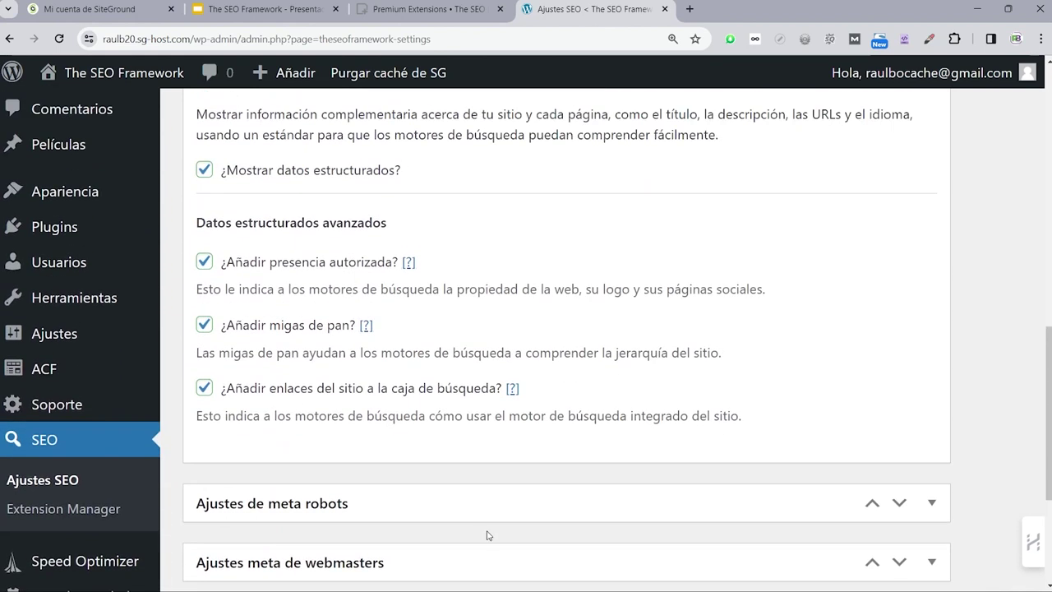
scroll(699, 452, "down", 2)
left_click(929, 365)
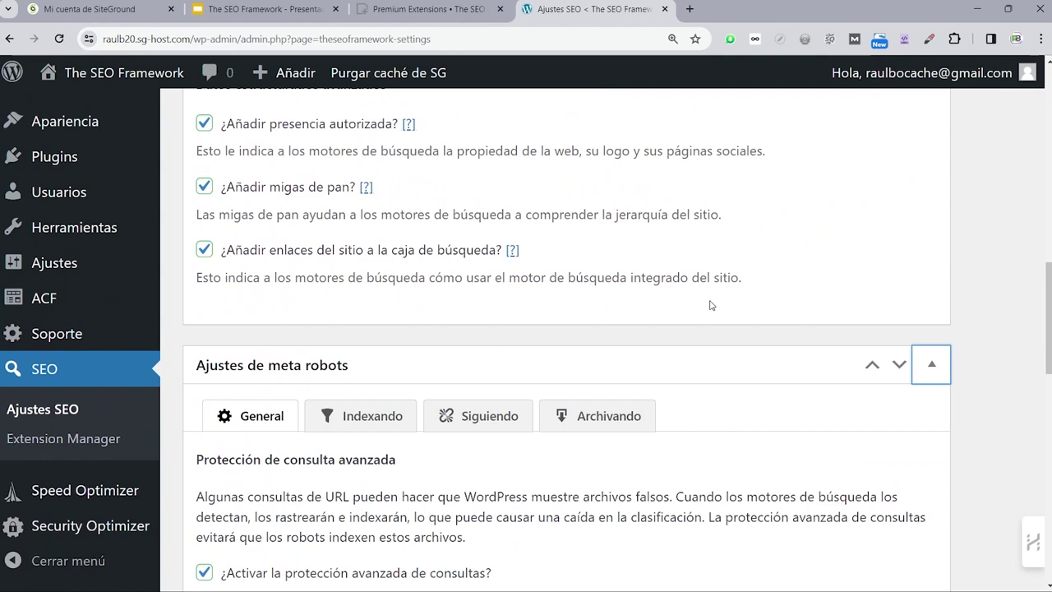
Examine the General meta robots options for advanced query protection, archive pagination and copyright directives.
scroll(709, 301, "down", 3)
scroll(704, 294, "down", 1)
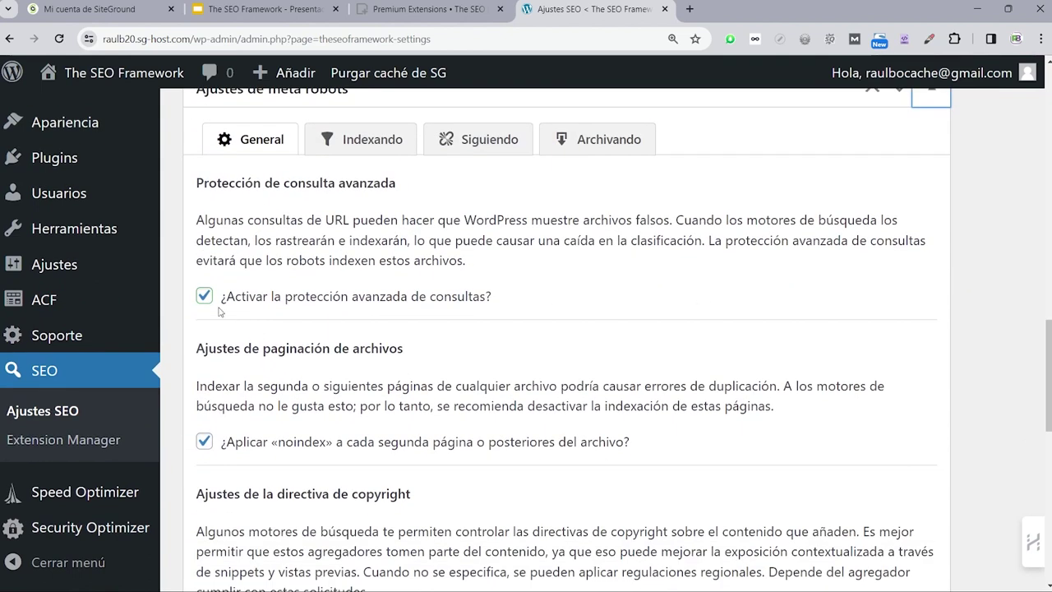
scroll(395, 377, "down", 1)
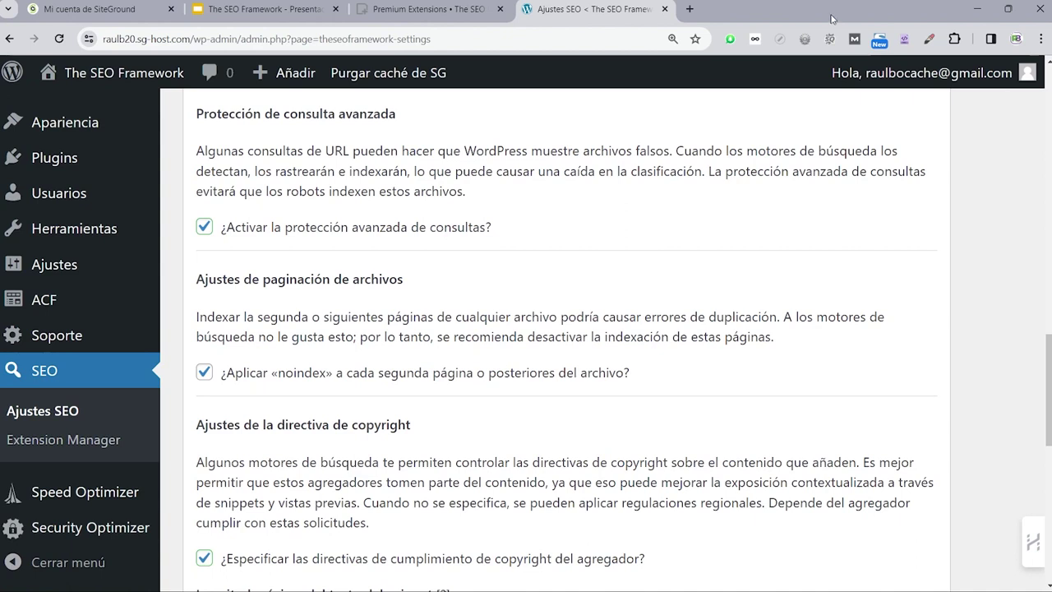
scroll(427, 280, "down", 1)
scroll(426, 279, "down", 1)
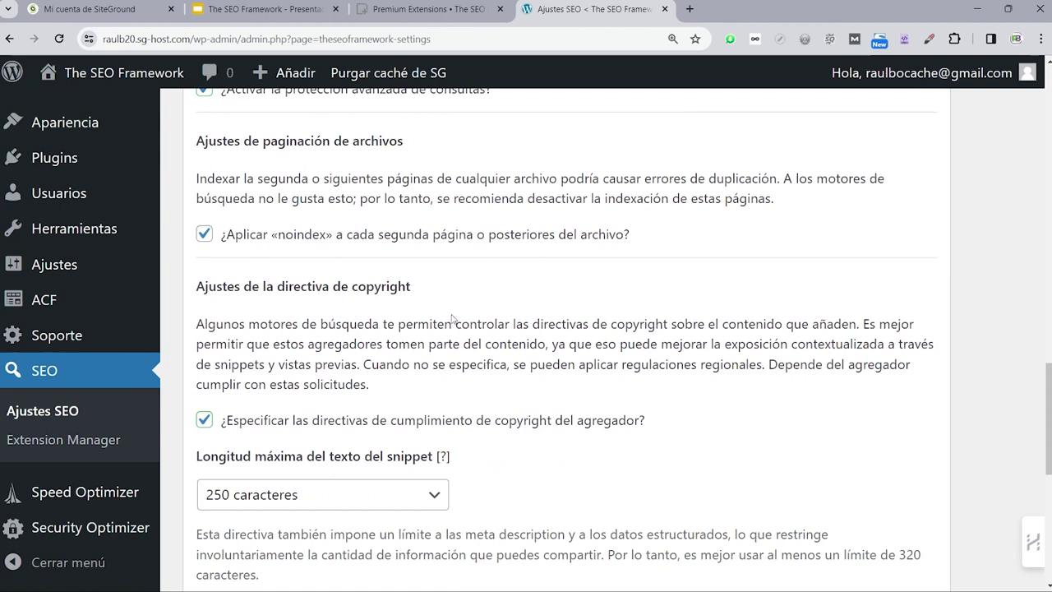
scroll(317, 335, "down", 1)
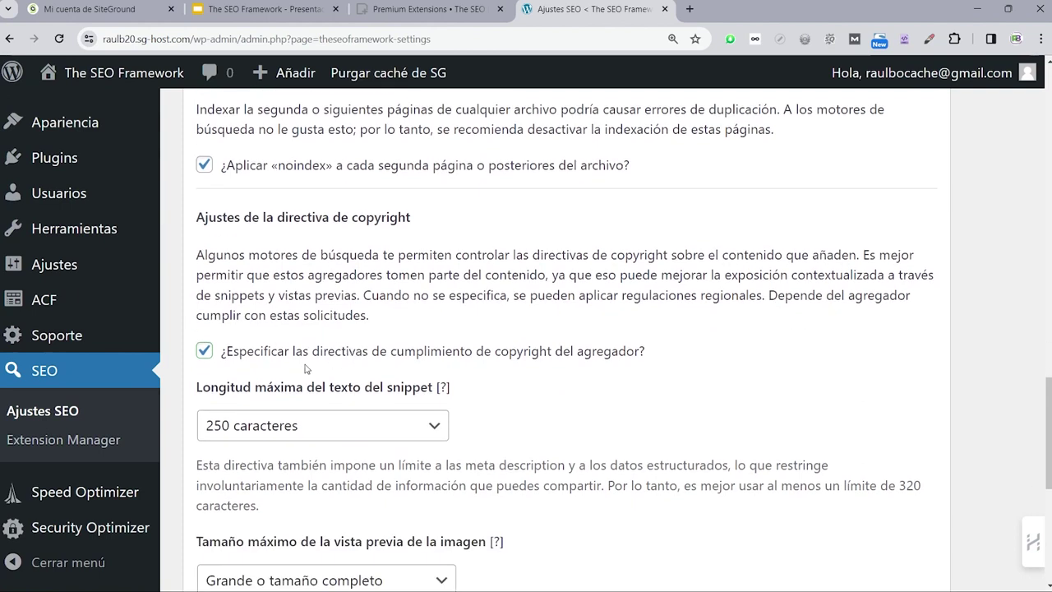
scroll(475, 396, "down", 2)
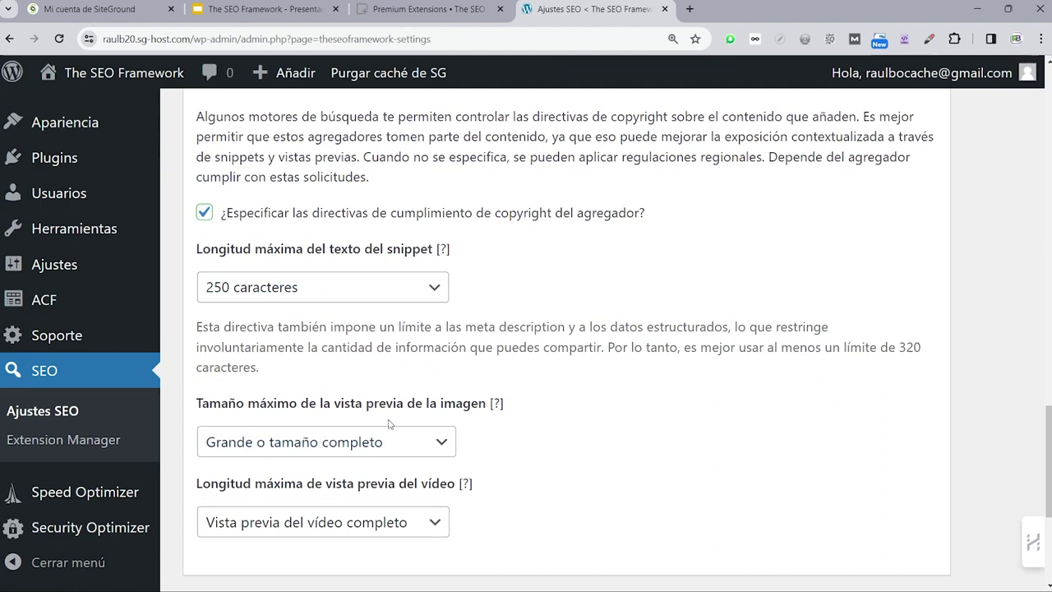
scroll(280, 464, "up", 3)
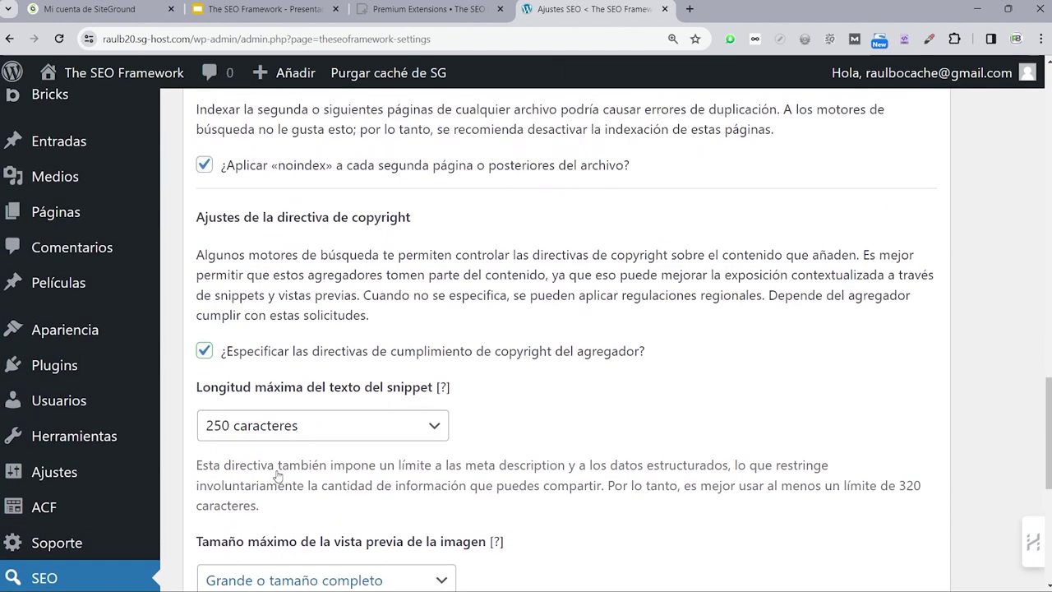
scroll(278, 475, "up", 7)
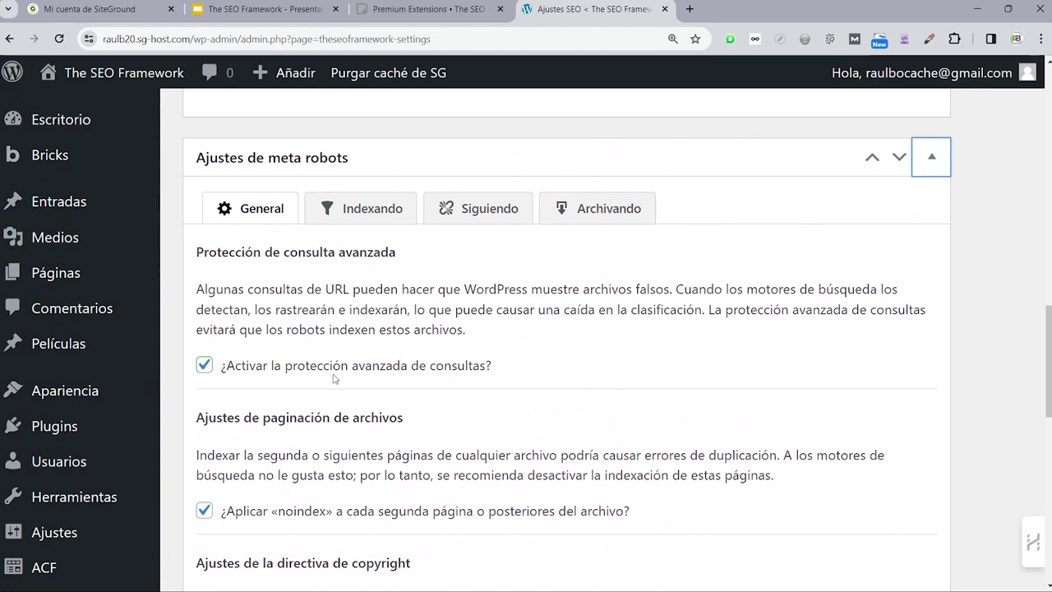
Open the Indexando settings of Ajustes de meta robots and examine the noindex options for each content type.
left_click(373, 210)
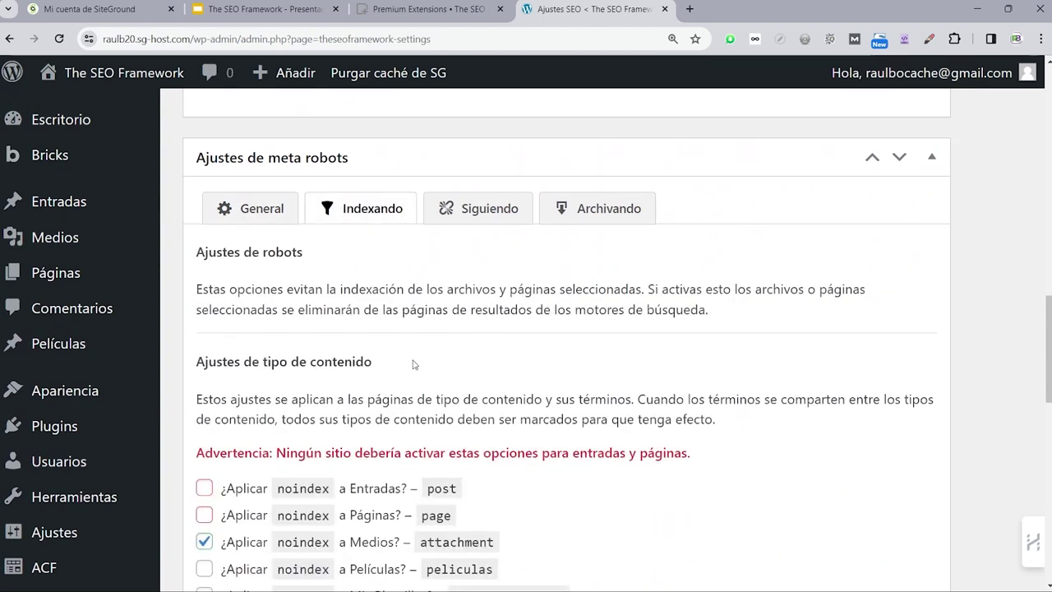
left_click(290, 212)
left_click(362, 208)
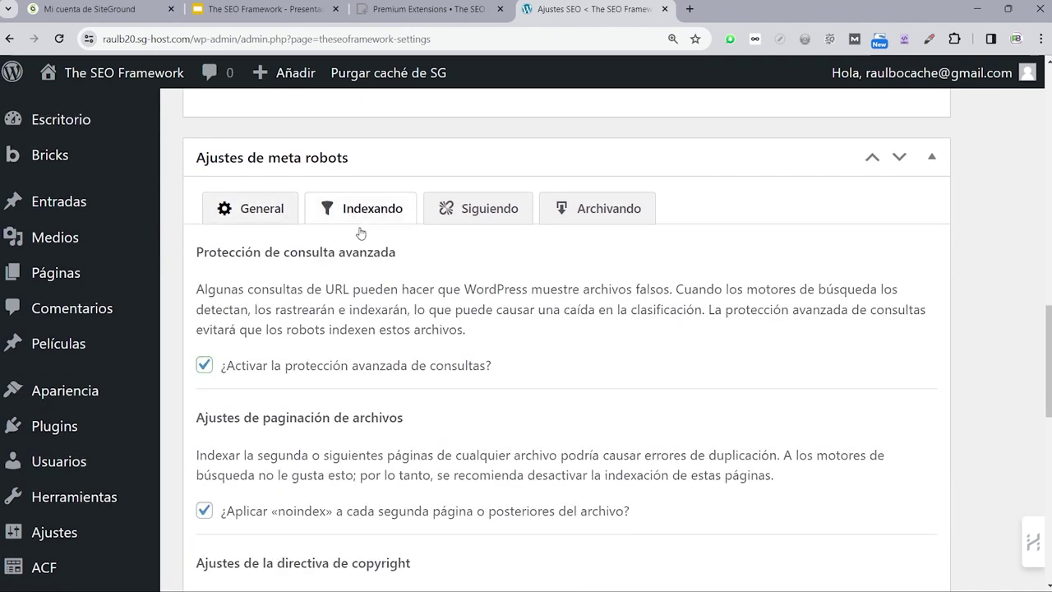
scroll(770, 403, "down", 2)
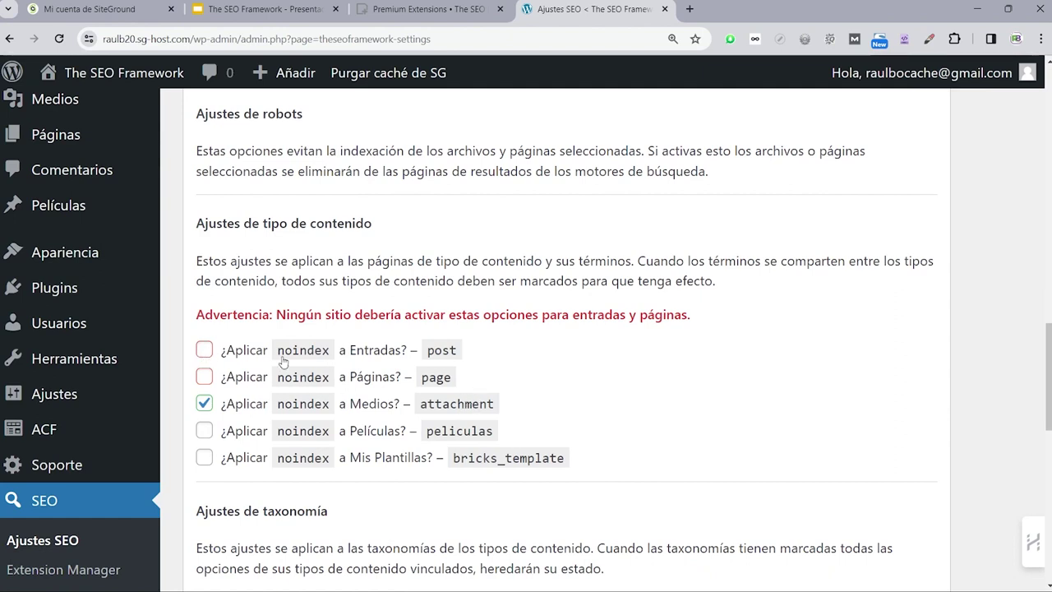
left_click(205, 351)
left_click(206, 378)
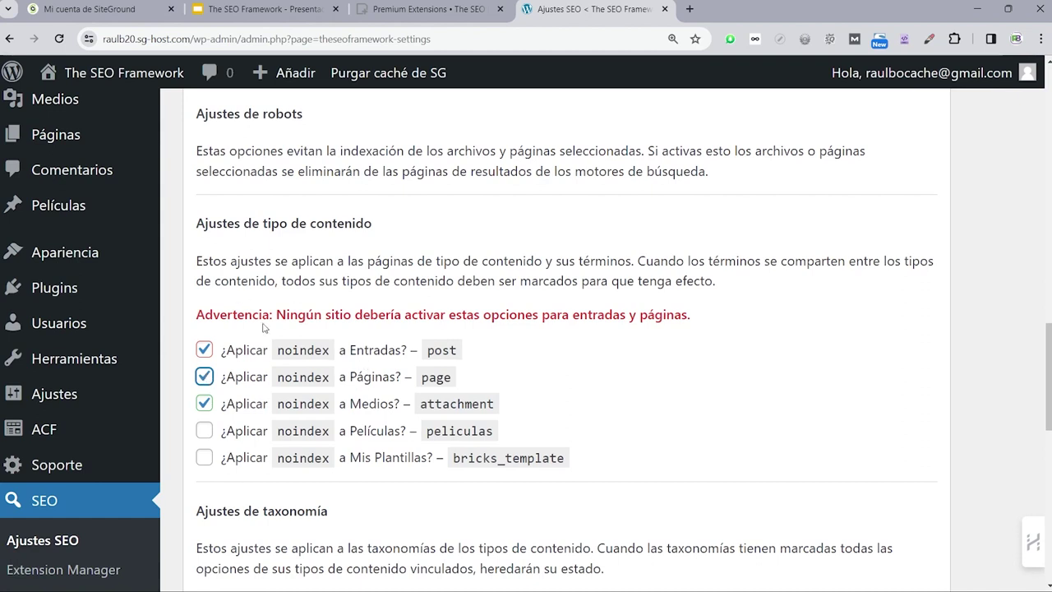
left_click(205, 350)
left_click(205, 376)
Apply noindex to the Películas and Mis Plantillas content types and to the Etiquetas, Etiqueta de la plantilla and Paquete de plantillas taxonomies.
left_click(203, 431)
left_click(206, 458)
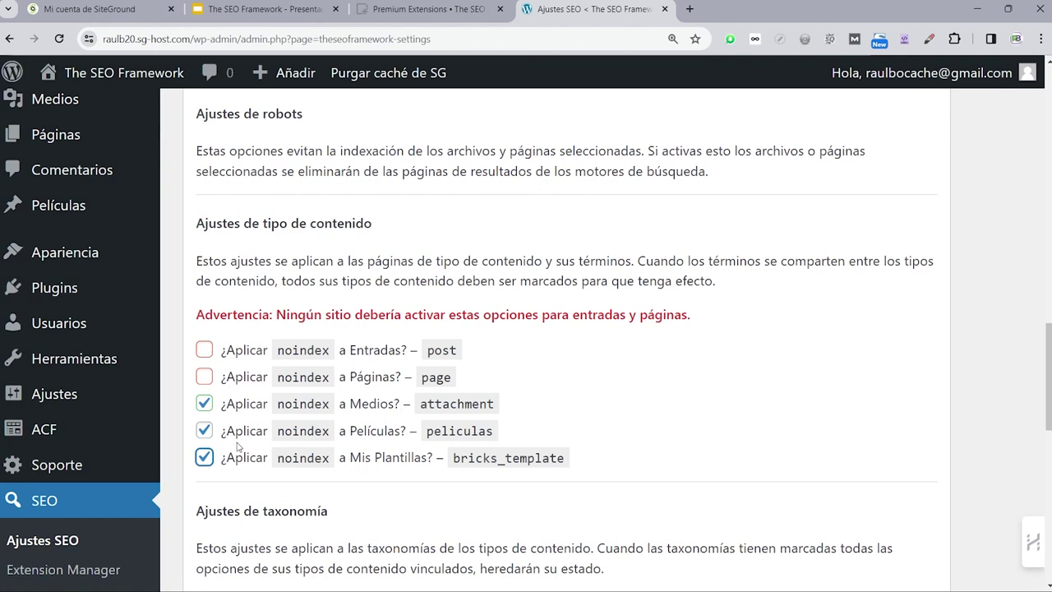
scroll(315, 325, "down", 3)
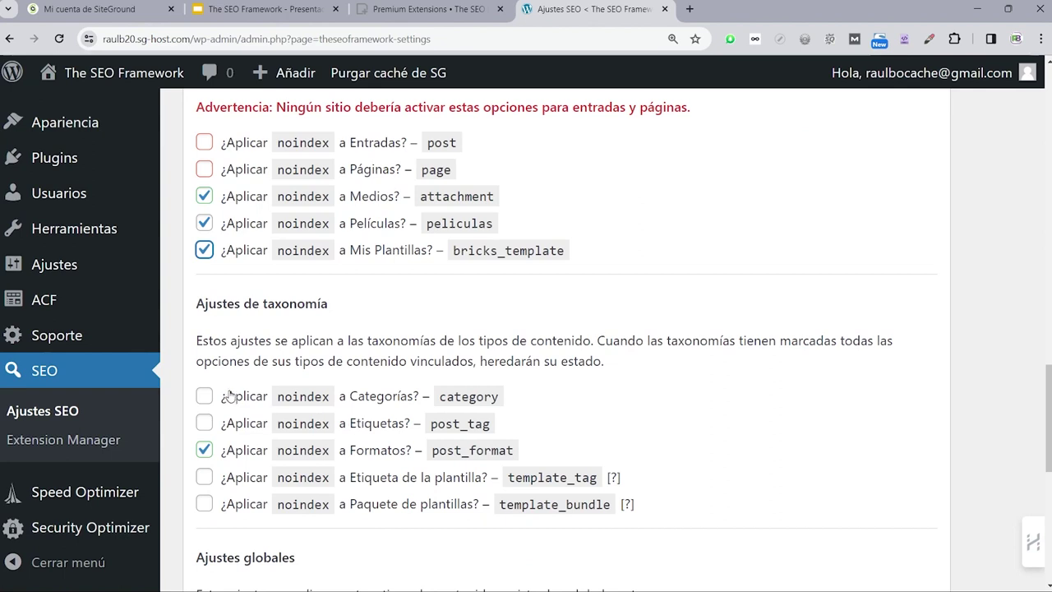
left_click(205, 423)
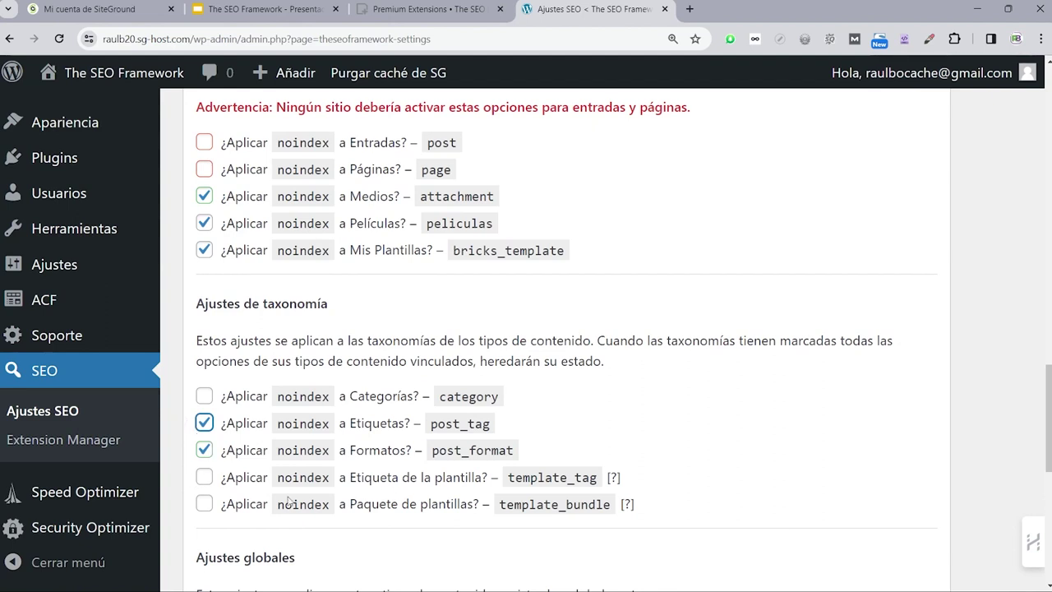
left_click(204, 484)
left_click(206, 505)
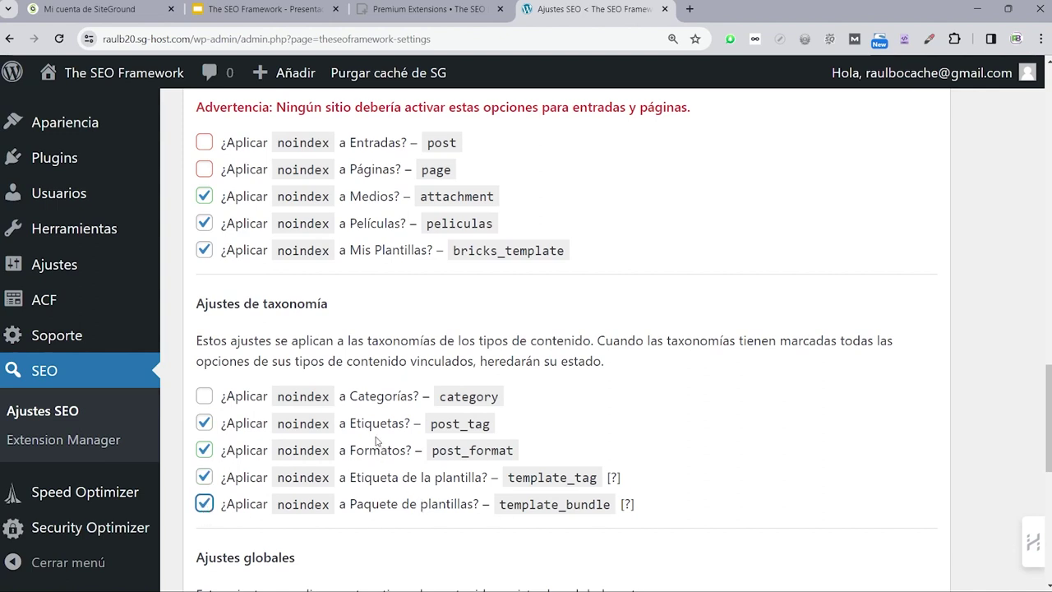
Apply noindex to Páginas de autor in the Ajustes globales, leaving noindex for the whole site disabled.
scroll(378, 448, "down", 3)
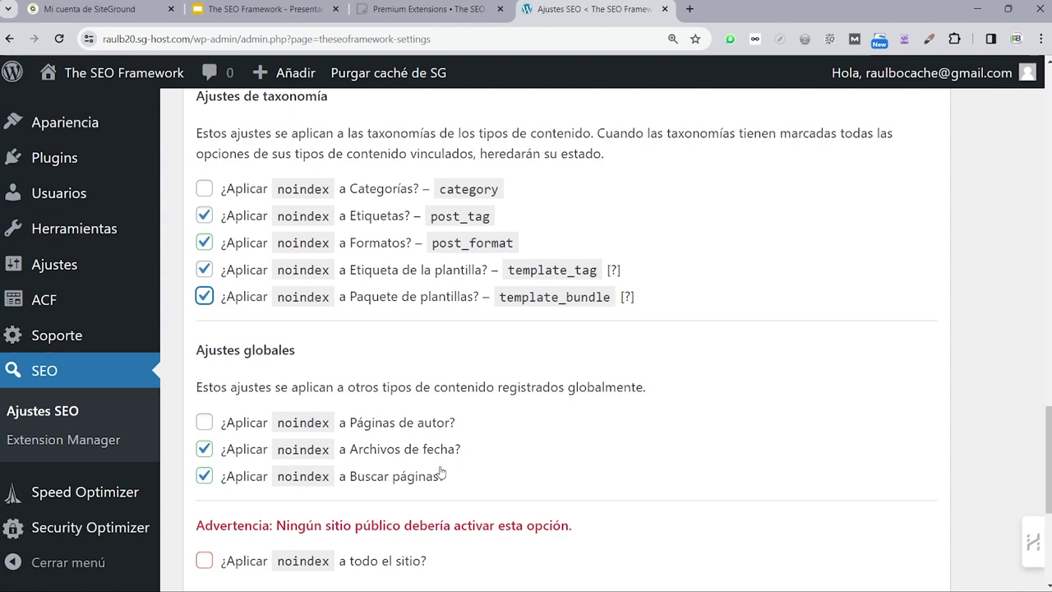
left_click(204, 422)
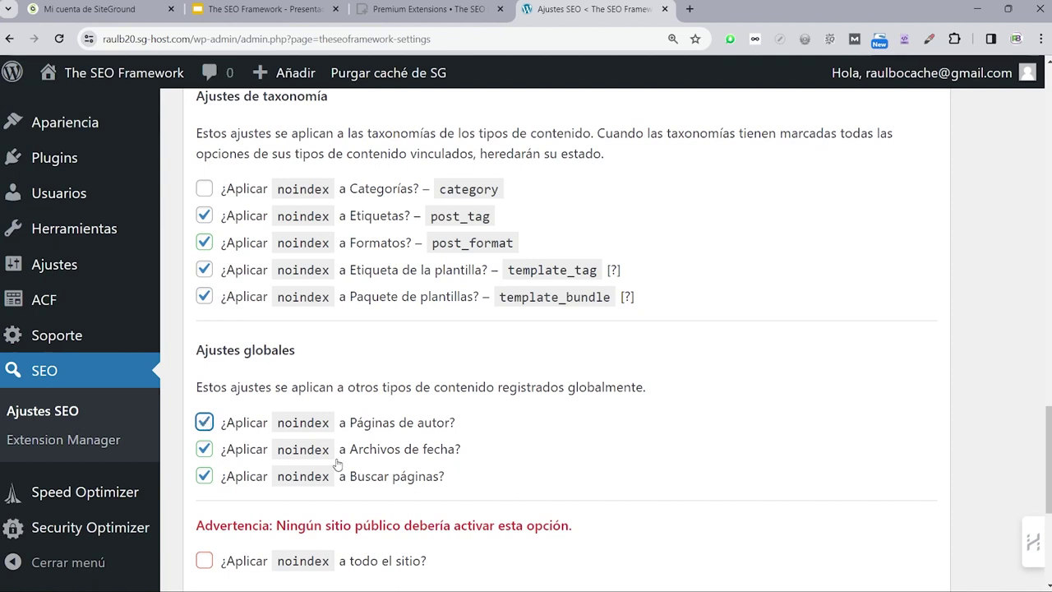
scroll(258, 479, "down", 1)
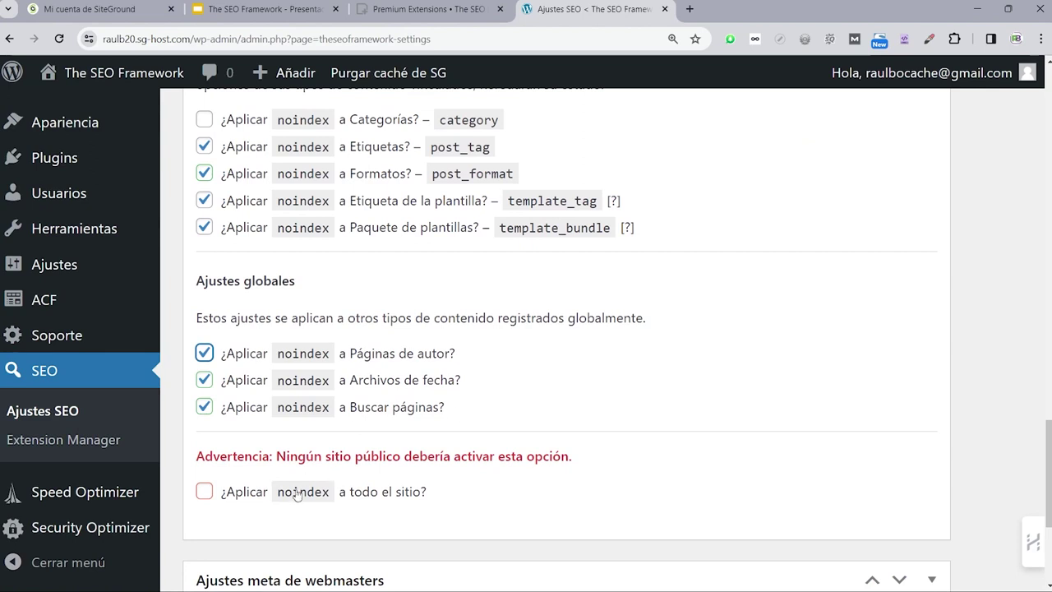
left_click(203, 492)
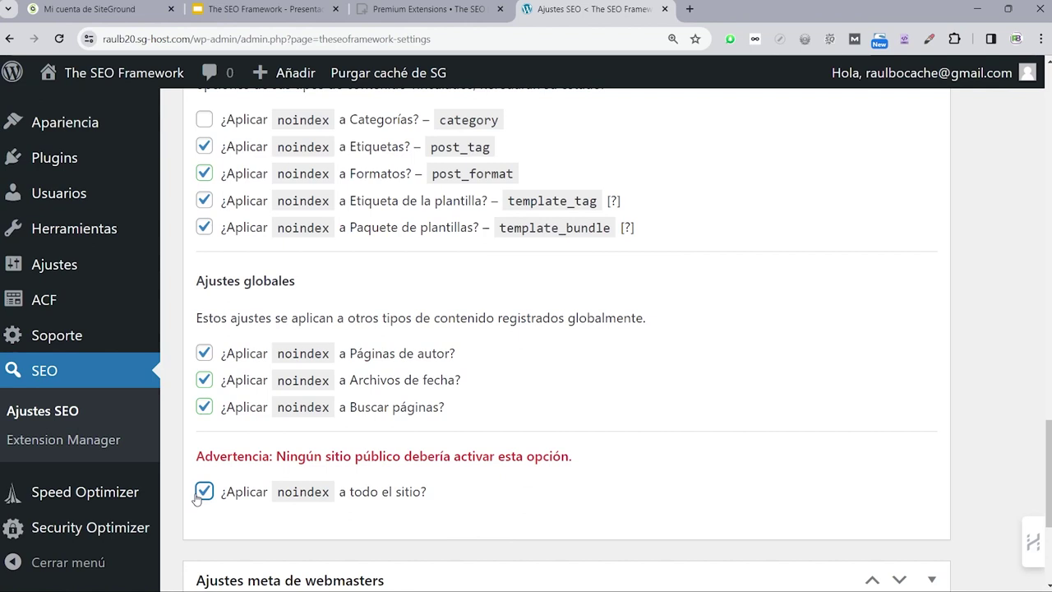
left_click(201, 492)
Collapse the Ajustes de meta robots section and expand Ajustes meta de webmasters.
scroll(520, 307, "up", 1)
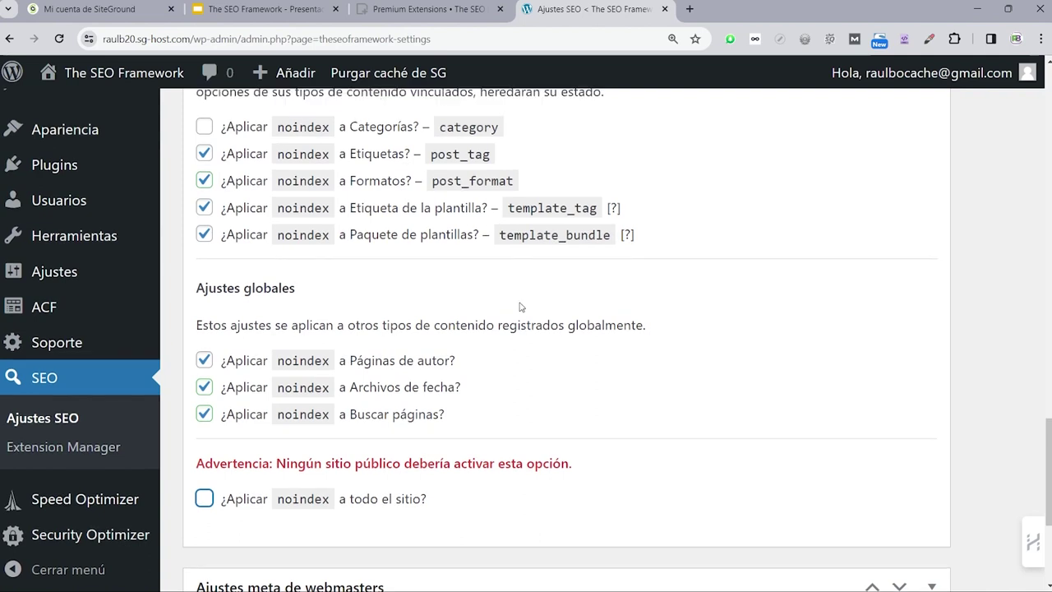
scroll(520, 306, "up", 8)
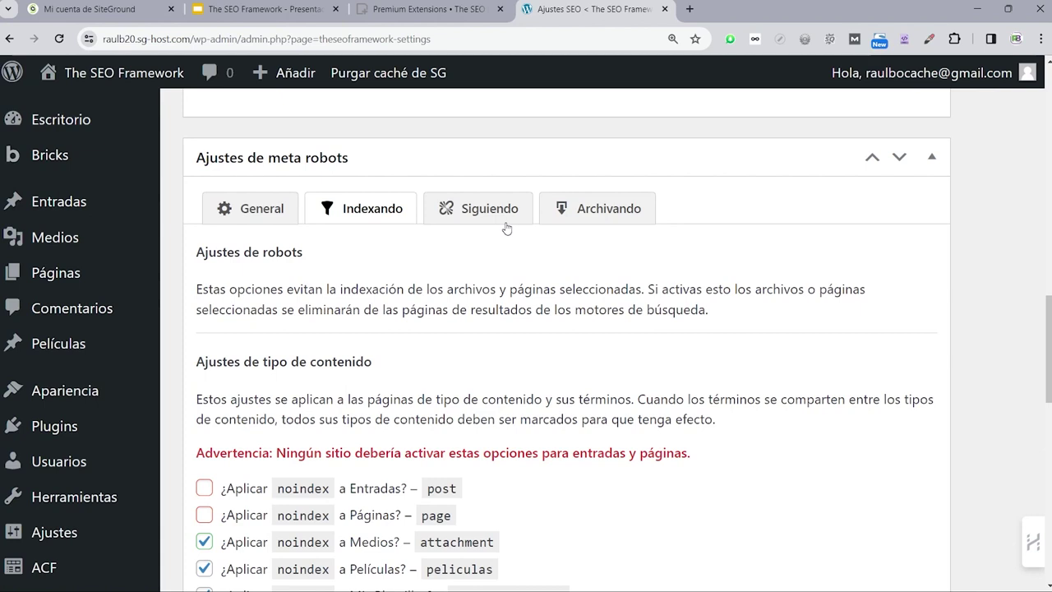
left_click(924, 158)
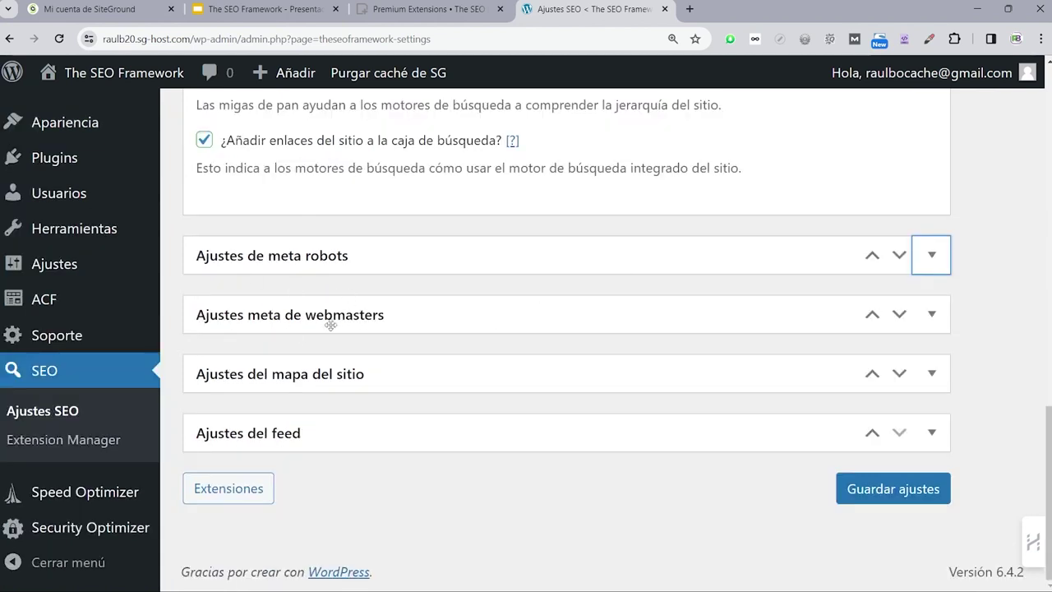
left_click(931, 314)
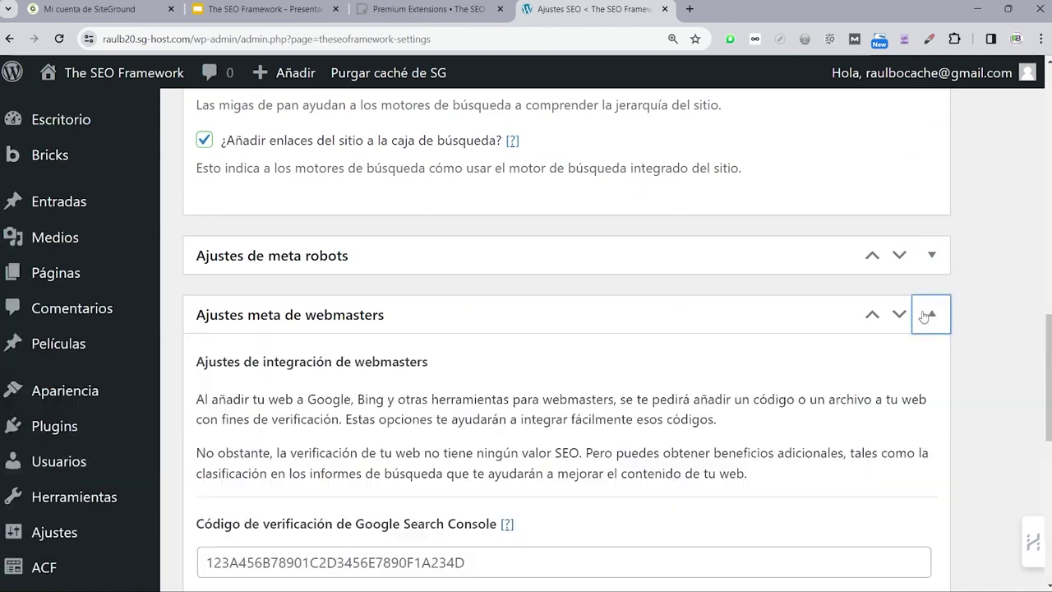
Examine the webmaster verification code fields for Google Search Console, Bing, Yandex, Baidu and Pinterest Analytics.
scroll(458, 421, "down", 1)
scroll(458, 421, "down", 3)
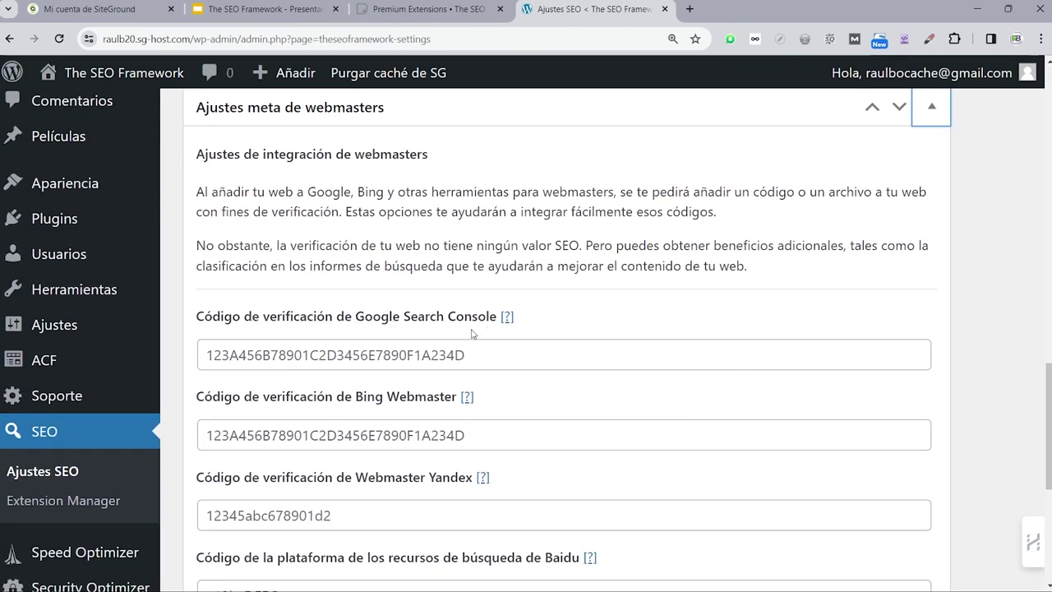
scroll(473, 333, "down", 3)
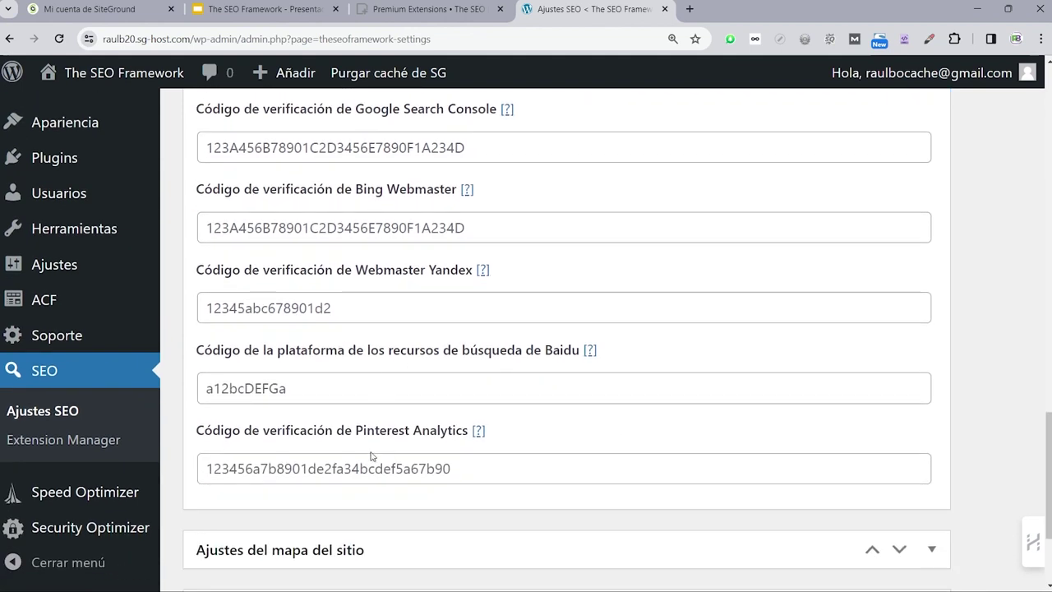
scroll(236, 454, "up", 2)
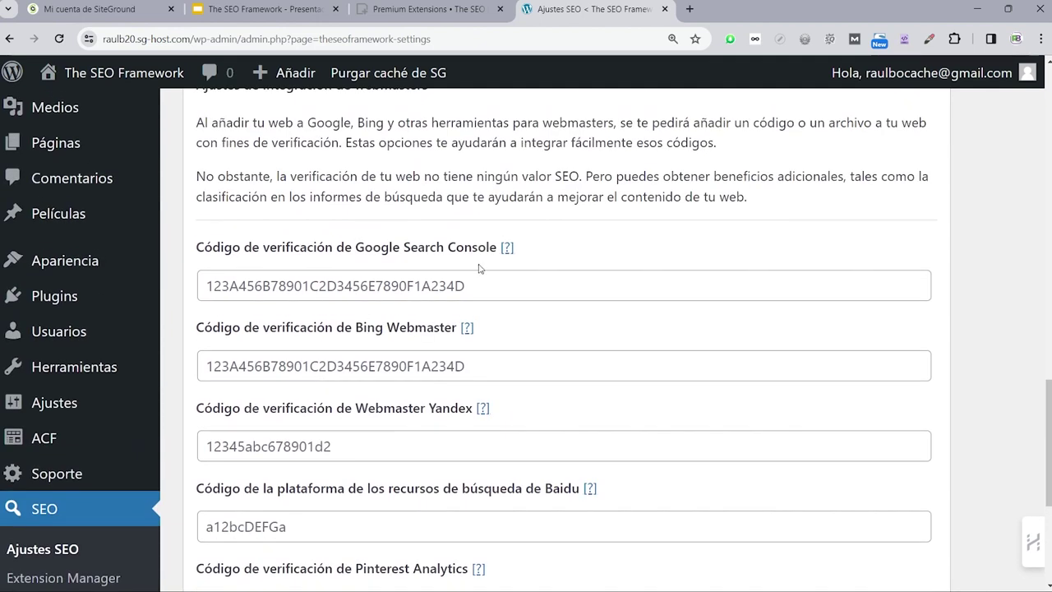
scroll(411, 265, "down", 1)
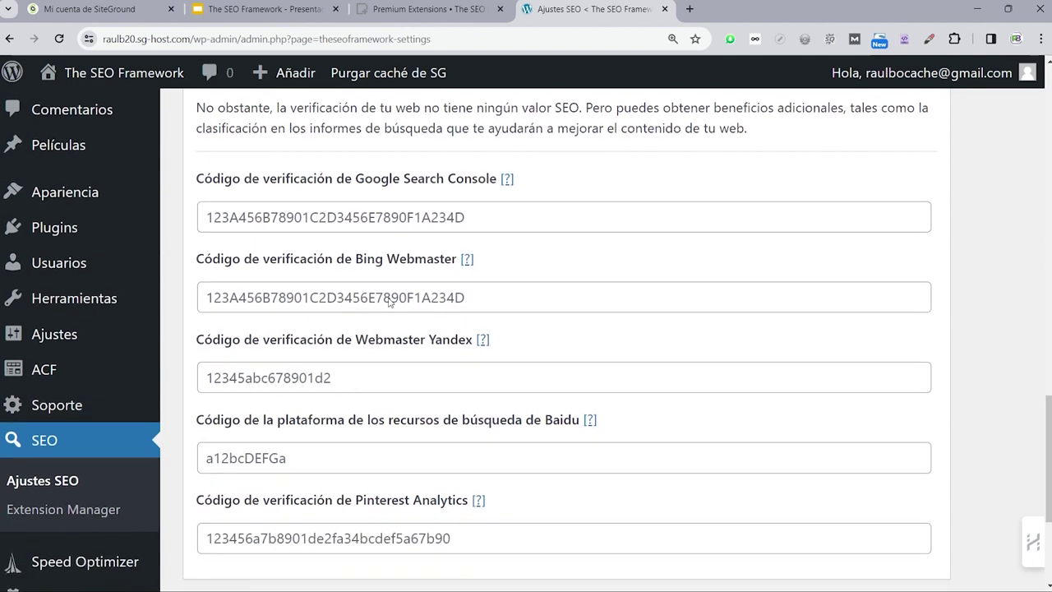
scroll(403, 244, "down", 3)
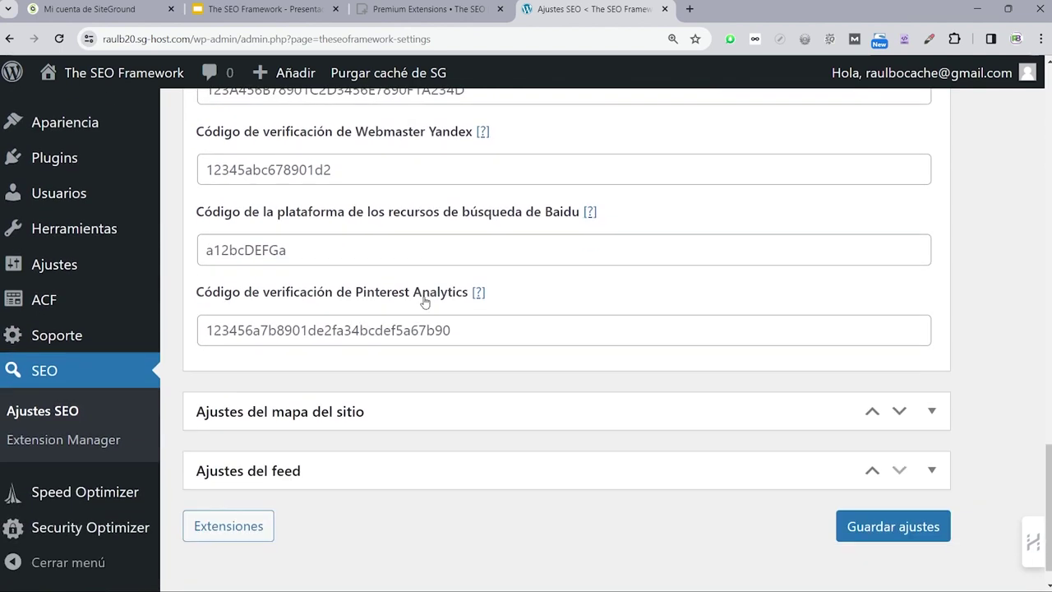
Expand Ajustes del mapa del sitio and view the site's base XML sitemap.
left_click(932, 410)
scroll(586, 324, "down", 3)
scroll(586, 324, "down", 1)
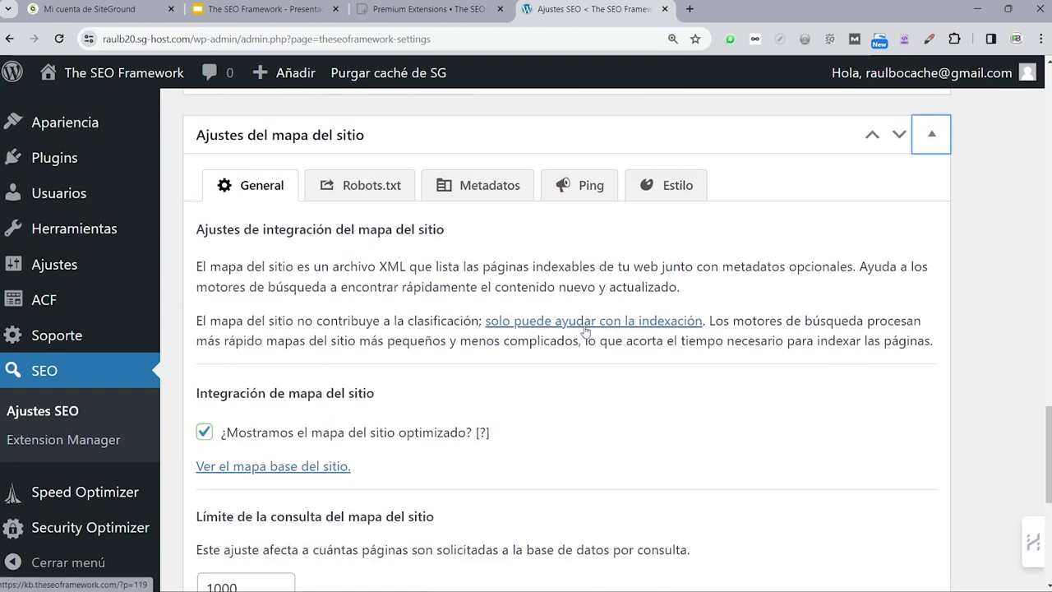
scroll(587, 329, "down", 1)
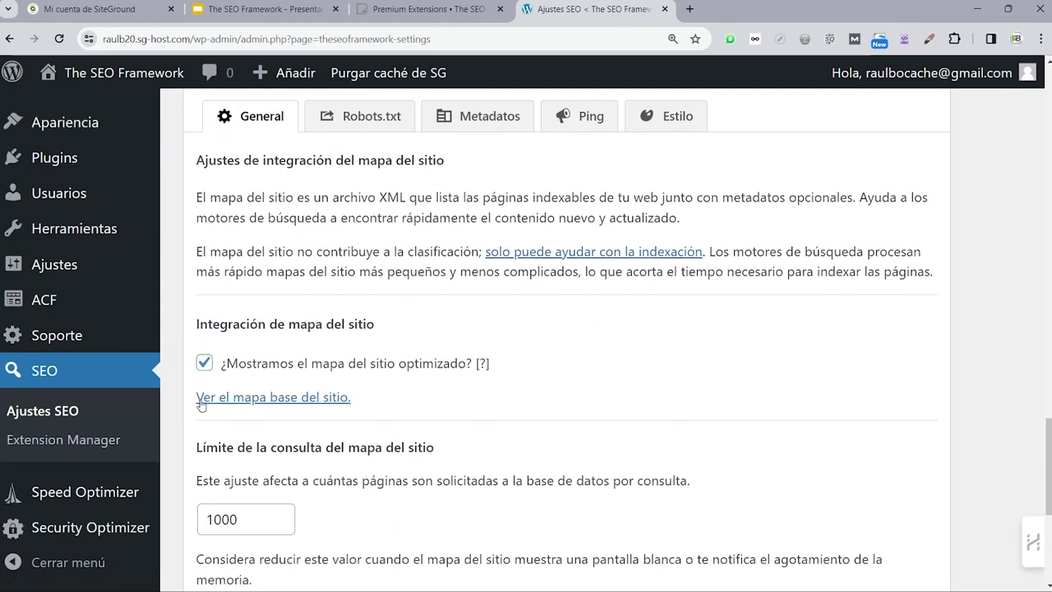
left_click(244, 399)
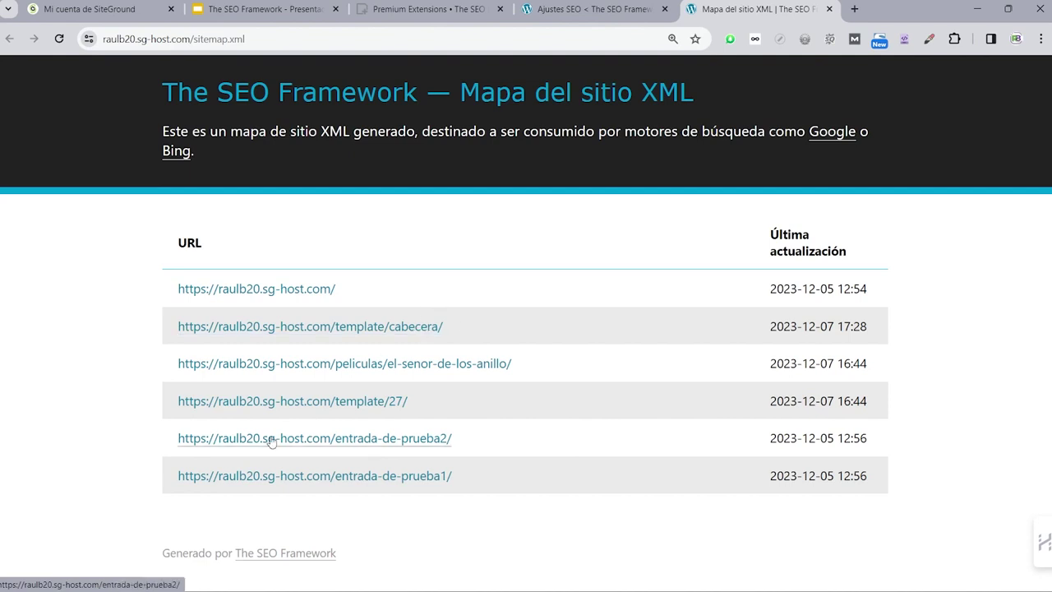
Return to the SEO settings page and examine the General sitemap options for integration, query limit and transient caching.
left_click(594, 9)
scroll(431, 401, "down", 2)
scroll(425, 400, "down", 3)
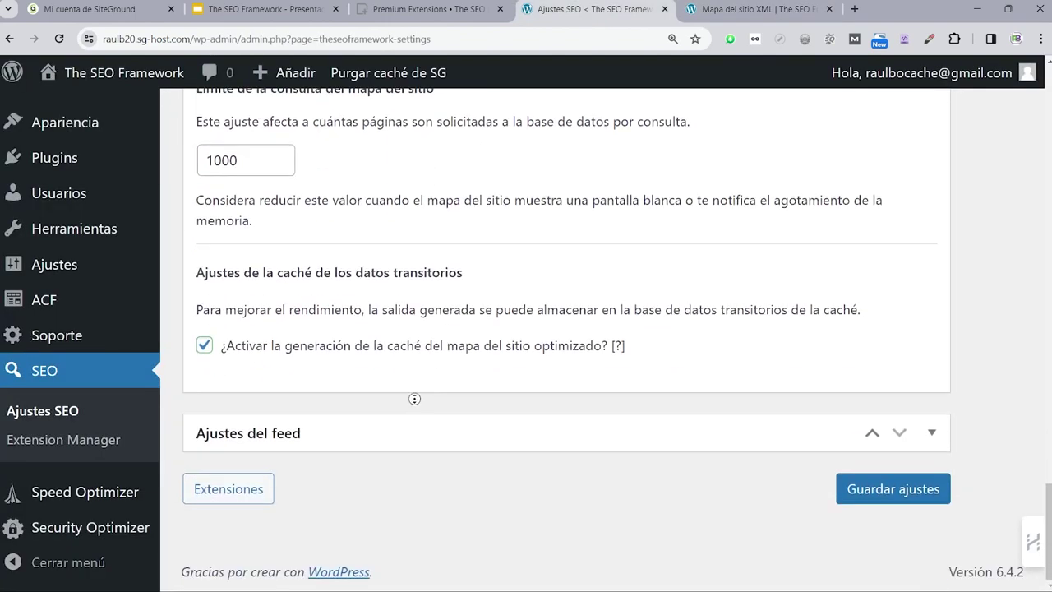
scroll(440, 263, "up", 6)
scroll(375, 294, "up", 2)
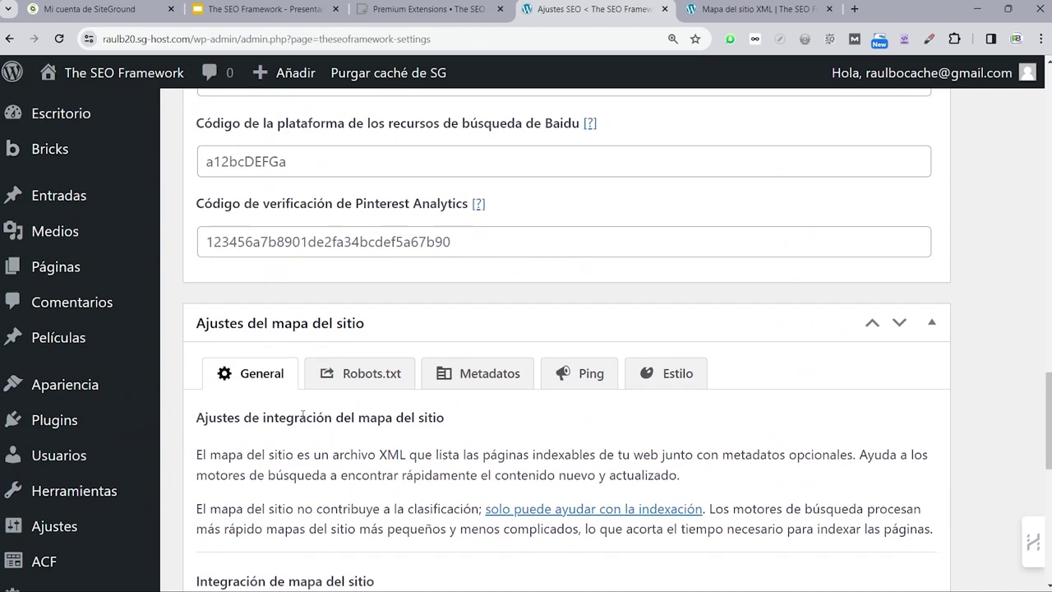
scroll(258, 264, "down", 4)
scroll(304, 370, "down", 2)
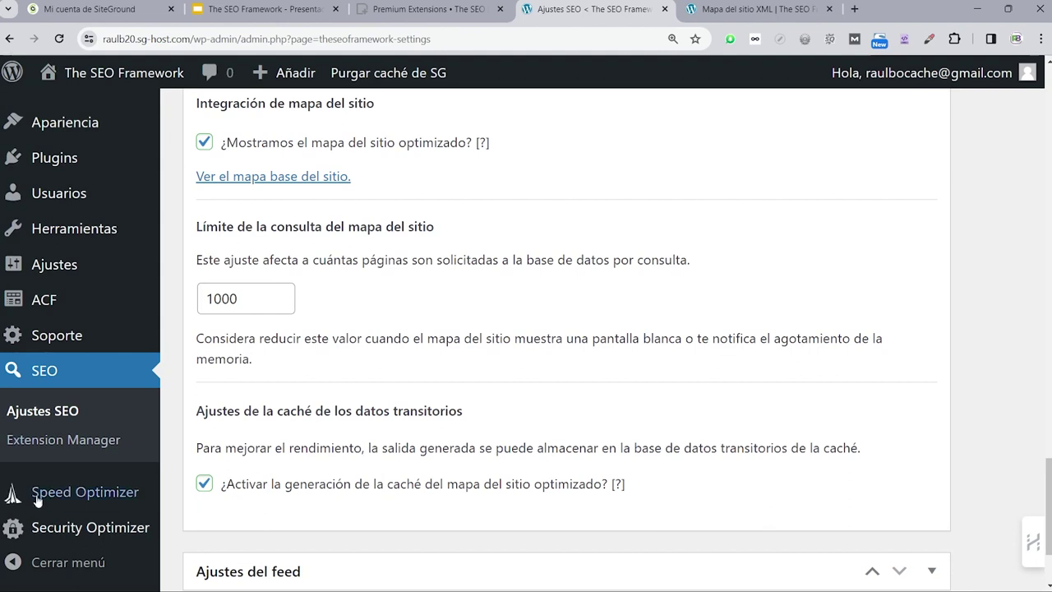
Open the Robots.txt settings of the sitemap section and examine the option for adding the sitemap location.
scroll(430, 190, "up", 4)
left_click(381, 242)
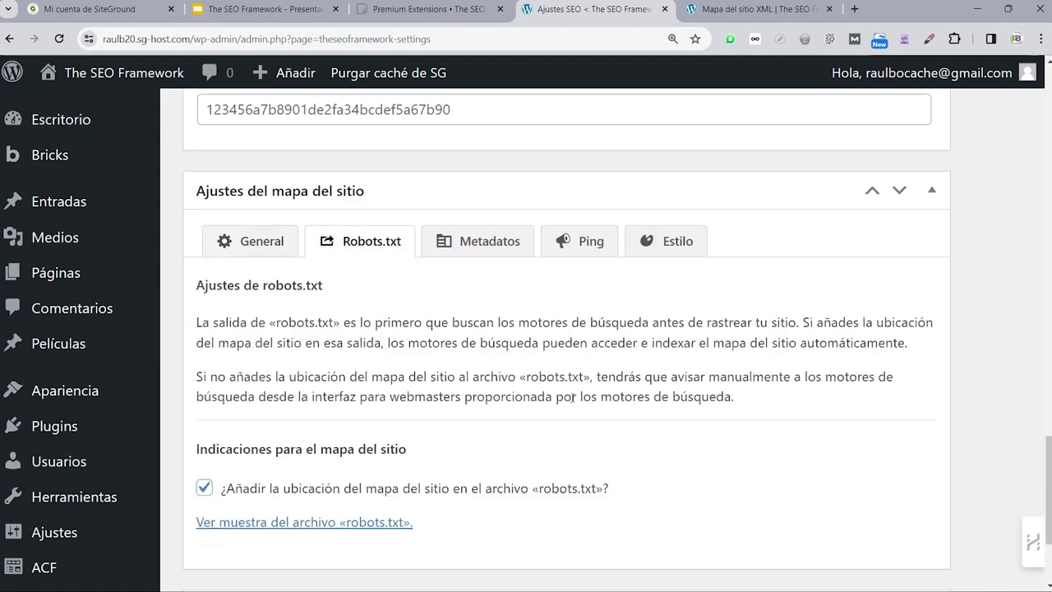
scroll(606, 367, "down", 1)
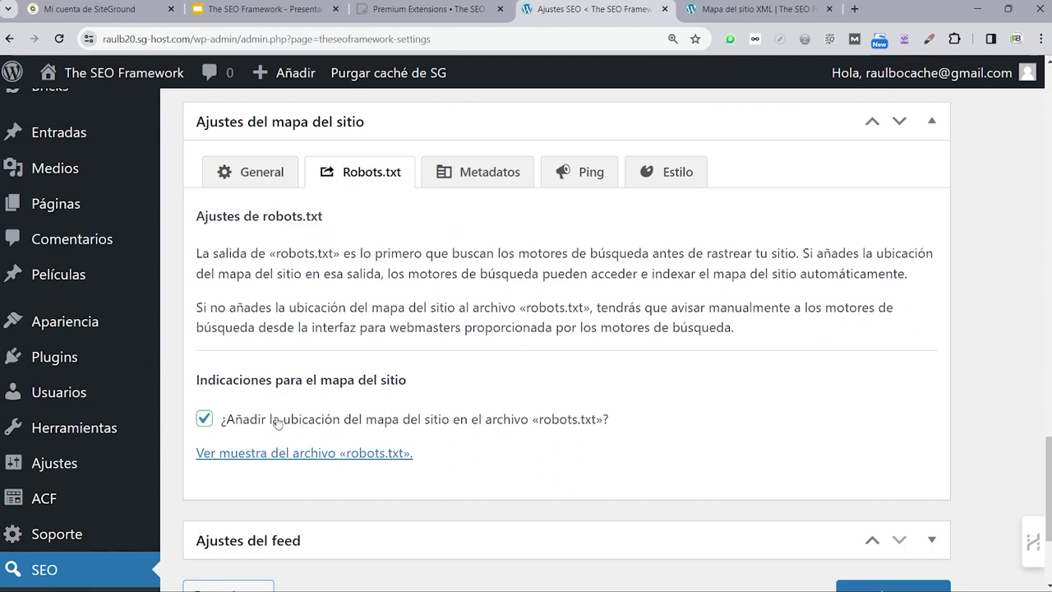
scroll(505, 240, "up", 1)
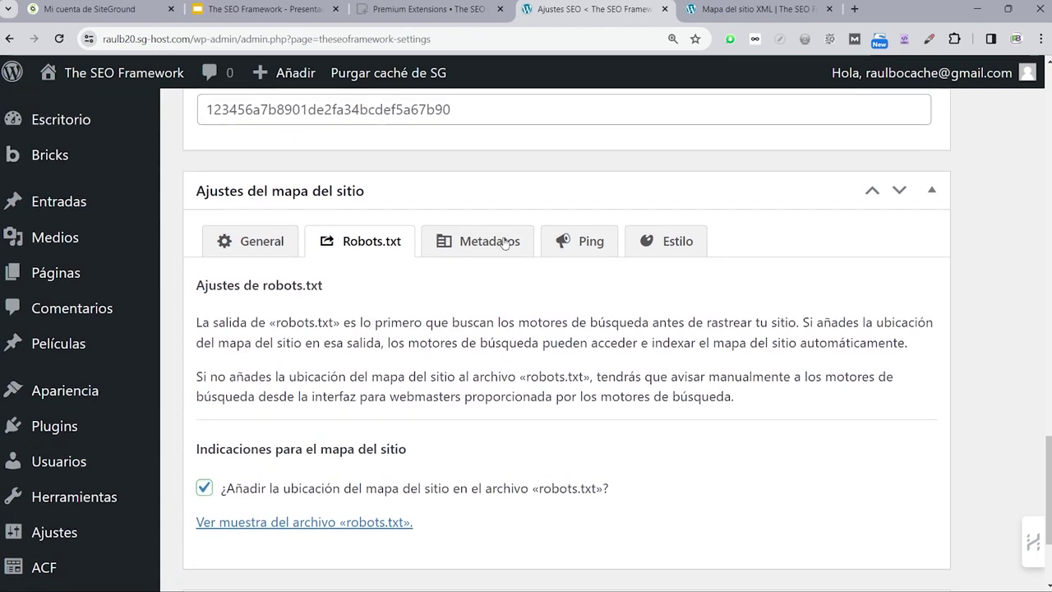
Examine the sitemap's Metadatos timestamp option and the Ping settings for notifying search engines.
left_click(504, 243)
scroll(629, 395, "down", 1)
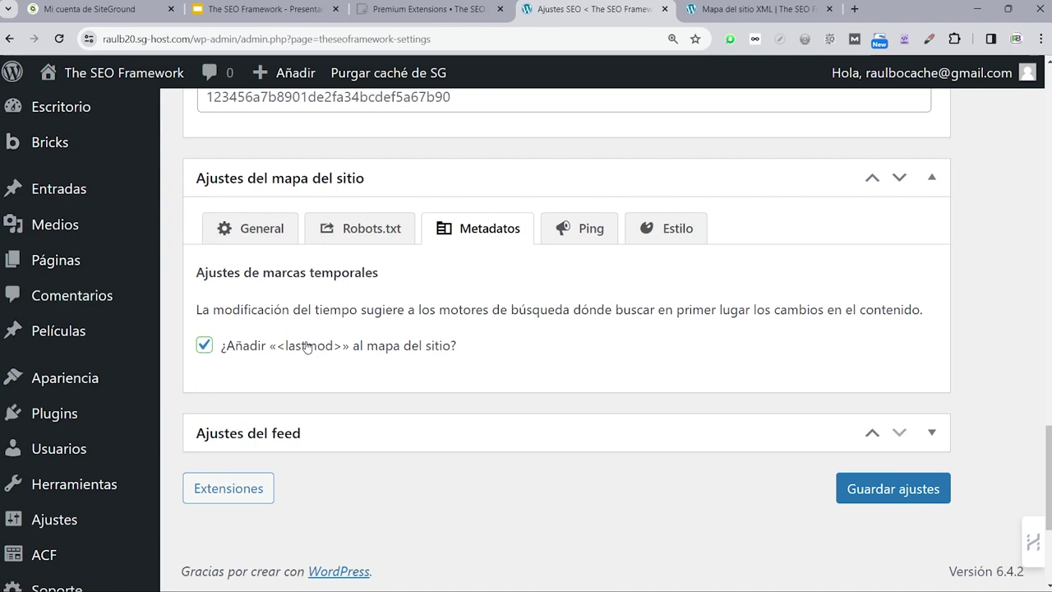
left_click(589, 230)
scroll(460, 345, "down", 1)
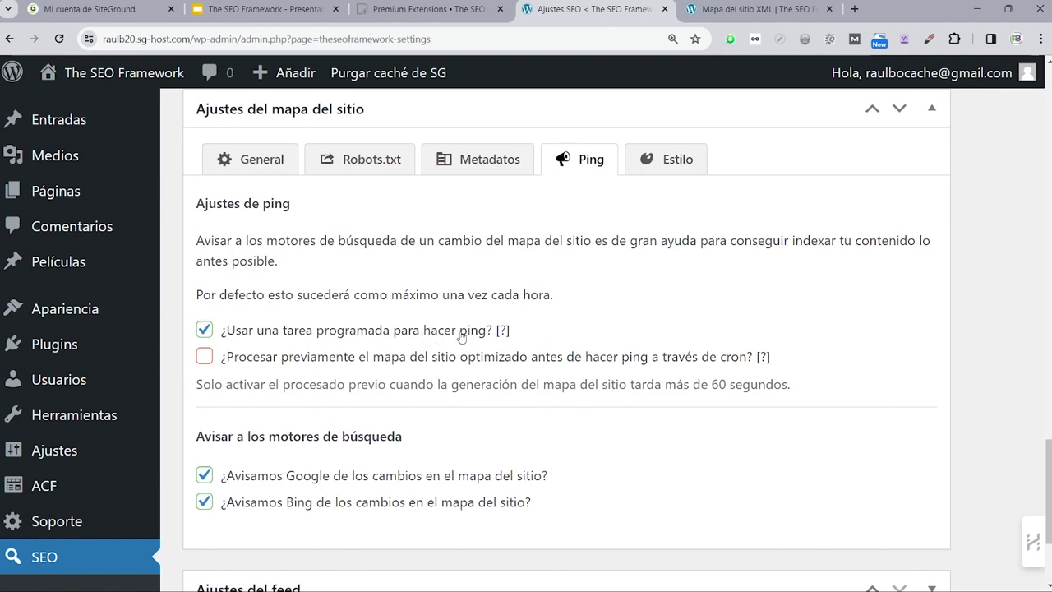
Set the sitemap title and line color to lime green #8bd600 in the Estilo settings.
left_click(669, 163)
scroll(530, 402, "down", 2)
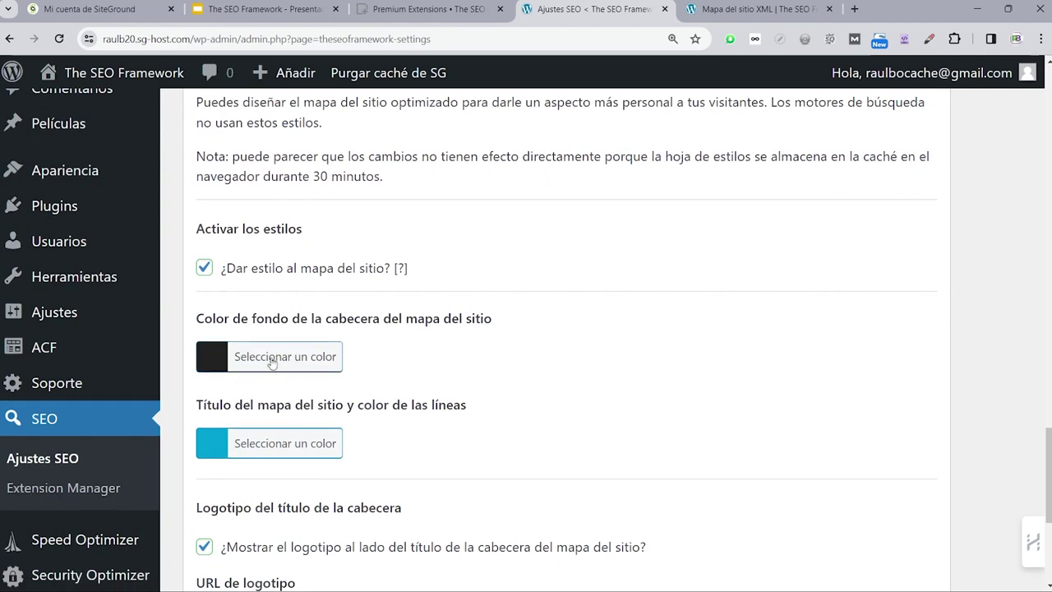
scroll(322, 420, "down", 1)
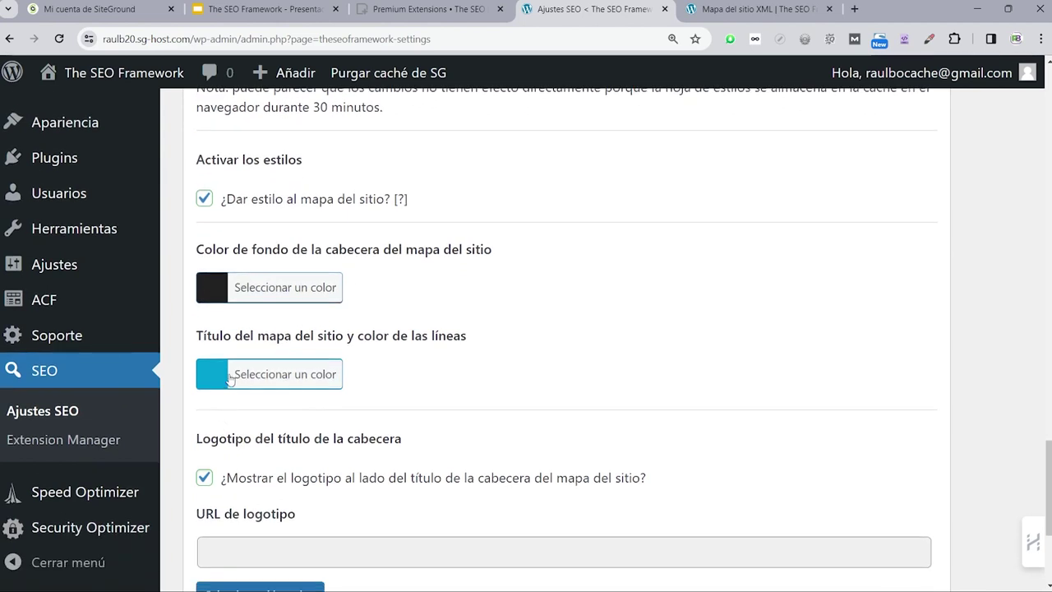
left_click(224, 380)
scroll(296, 419, "down", 1)
left_click_drag(279, 395, 246, 372)
scroll(649, 374, "down", 4)
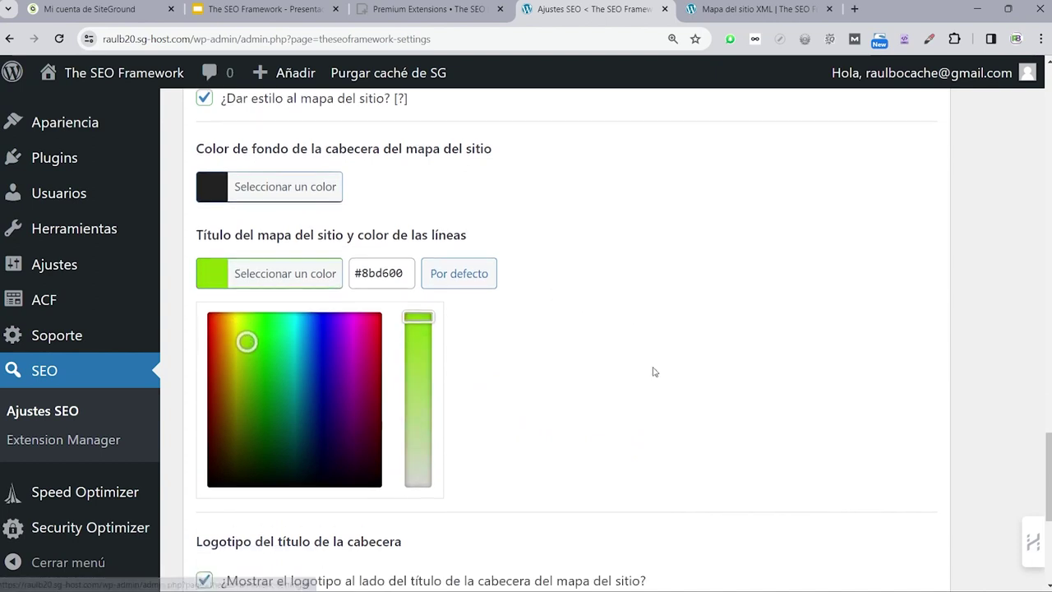
left_click(329, 407)
Open the sitemap header logo selection, close it without choosing an image, and save the SEO settings.
left_click(284, 348)
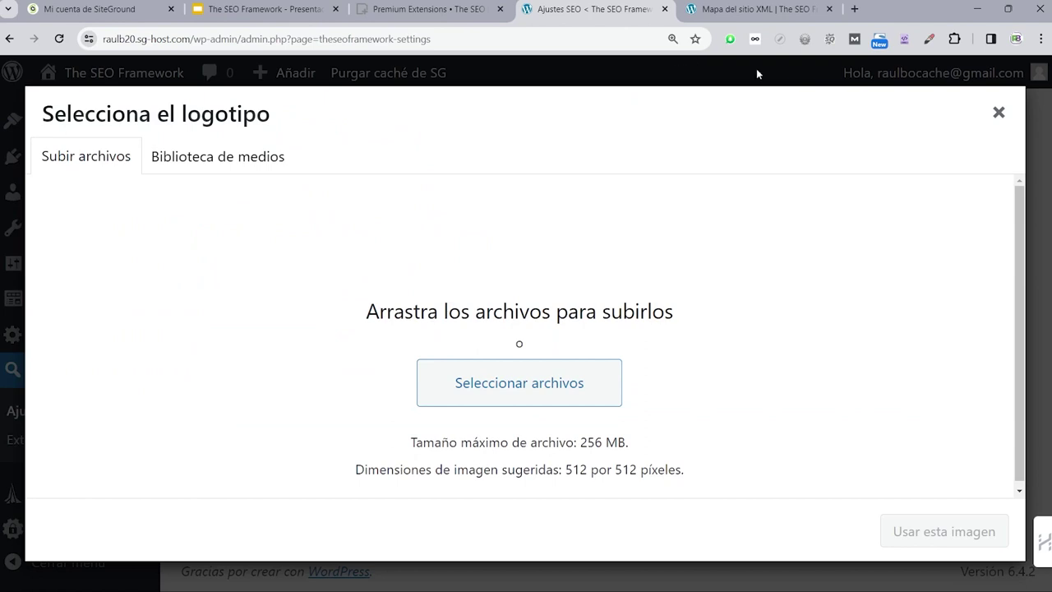
left_click(997, 112)
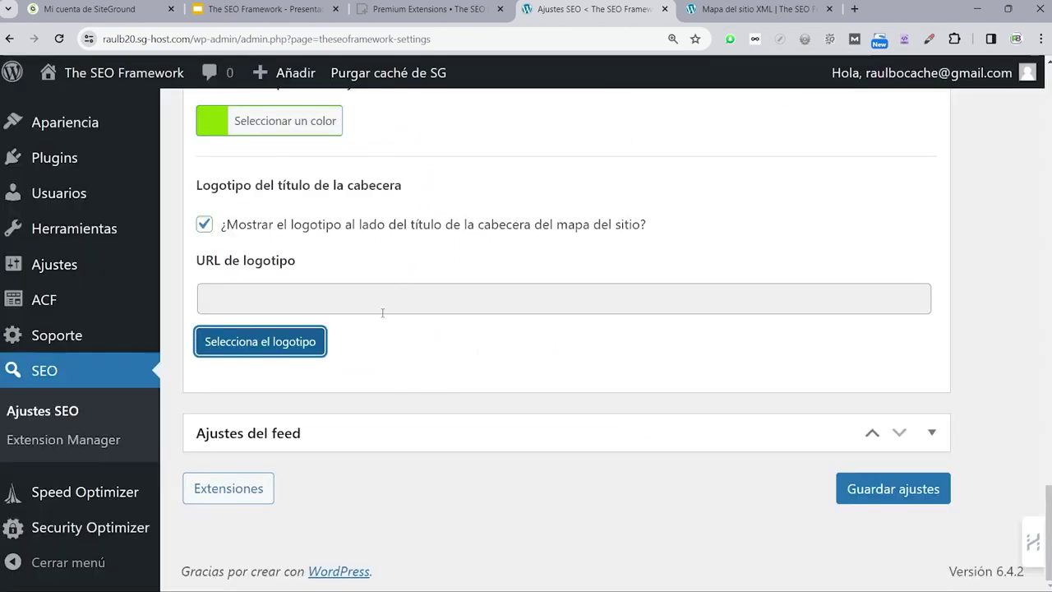
left_click(886, 490)
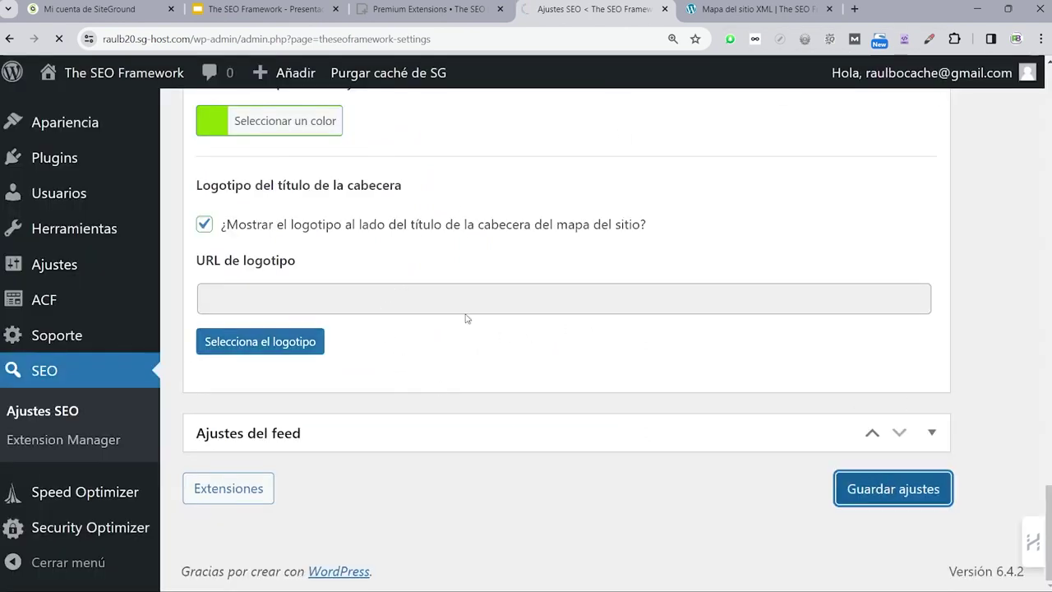
Collapse the Schema.org and webmaster meta sections on the SEO settings page.
scroll(269, 321, "down", 1)
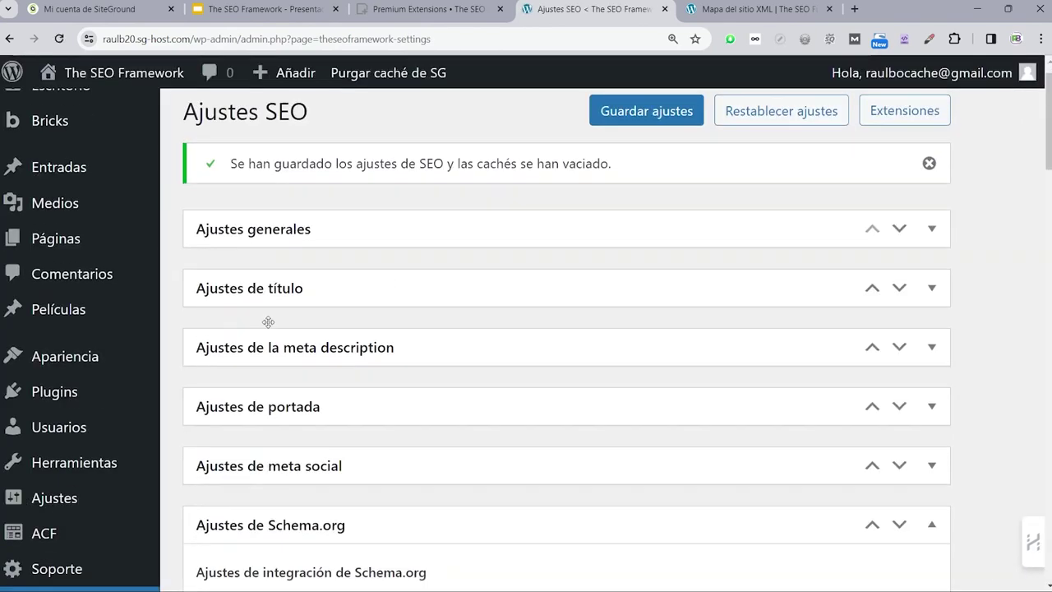
scroll(269, 321, "down", 7)
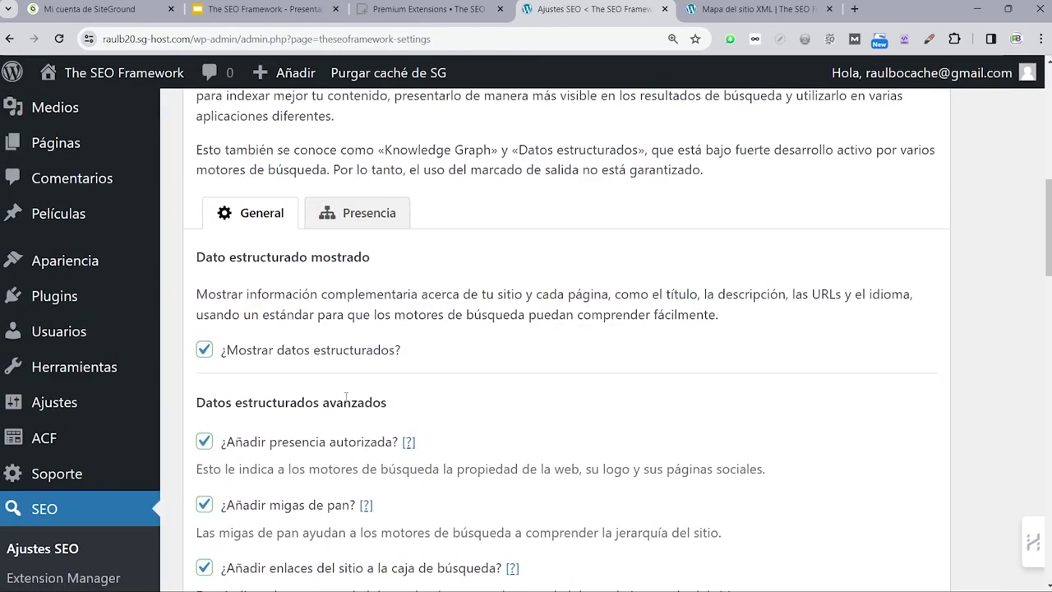
scroll(345, 397, "up", 3)
left_click(926, 214)
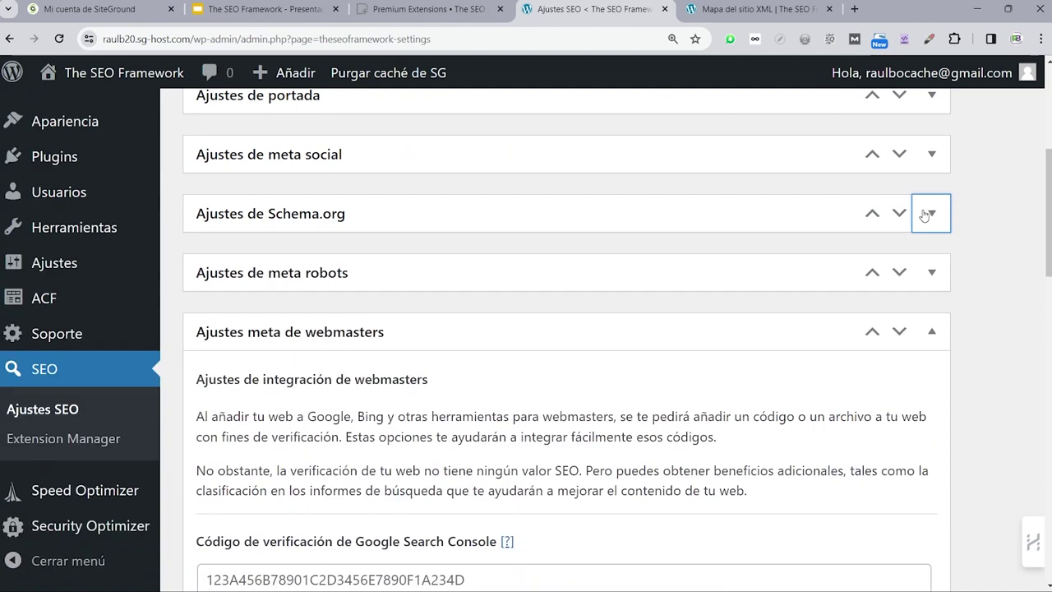
left_click(932, 337)
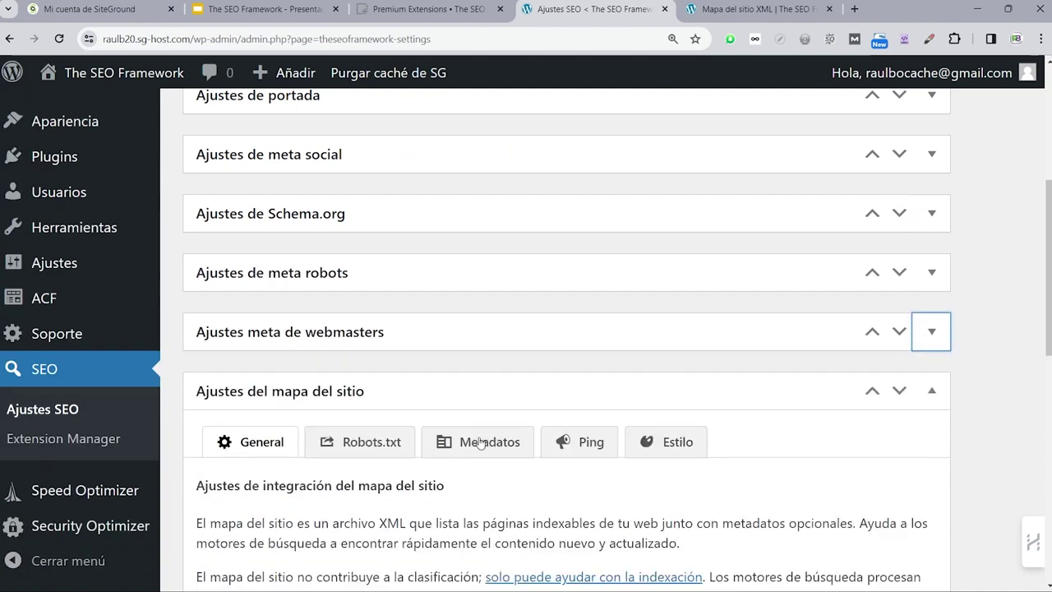
View the base sitemap from the sitemap settings, reload it to check the saved title and line color, and close it.
scroll(417, 515, "down", 2)
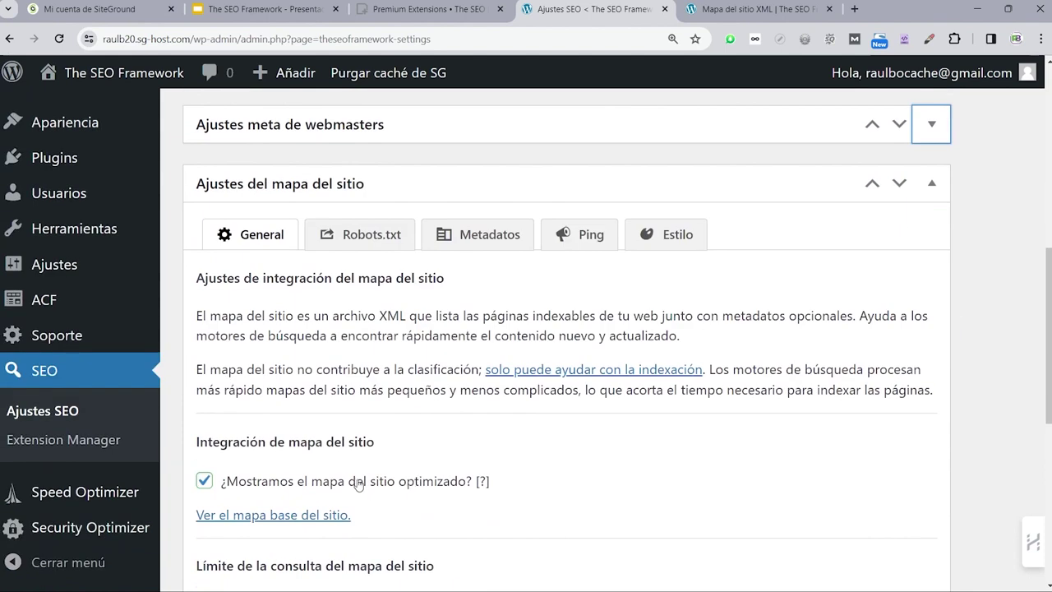
left_click(306, 514)
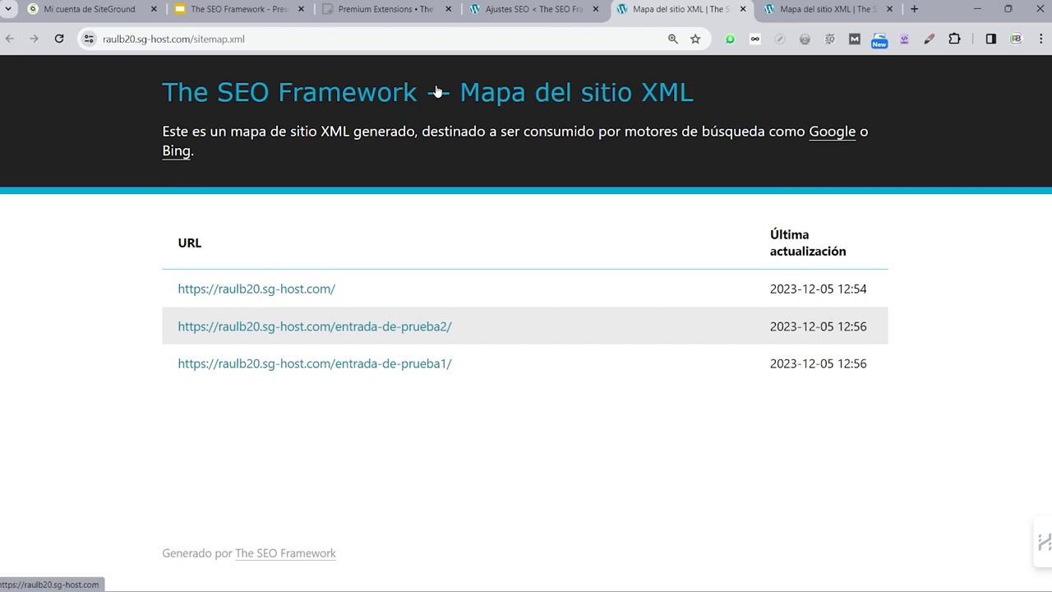
key("F5")
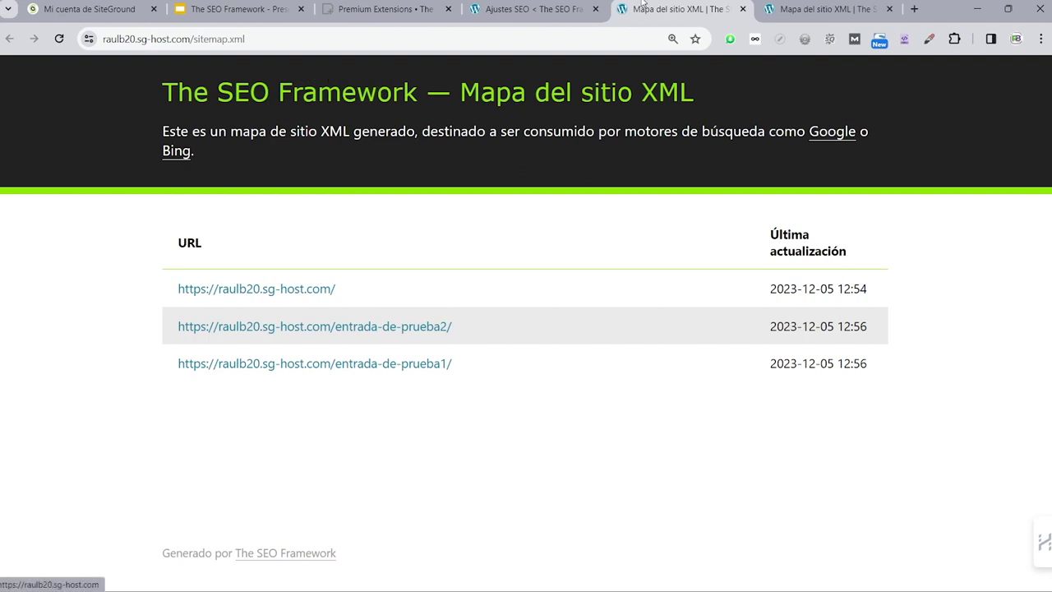
left_click(743, 9)
Revisit the sitemap's Estilo, Ping and Metadatos settings, and collapse the sitemap section.
scroll(650, 280, "down", 1)
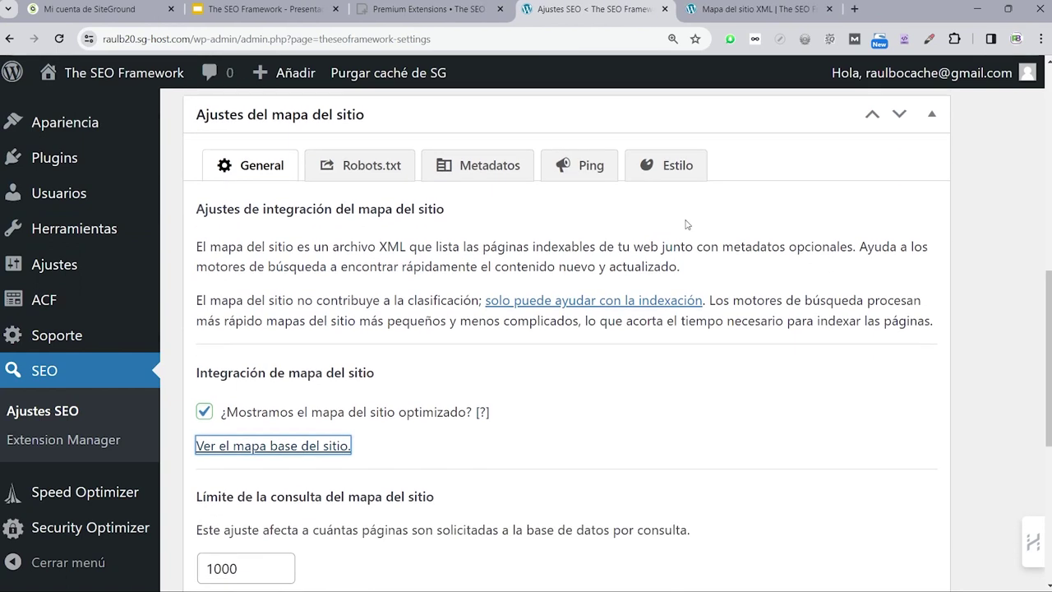
left_click(695, 165)
left_click(587, 177)
left_click(498, 169)
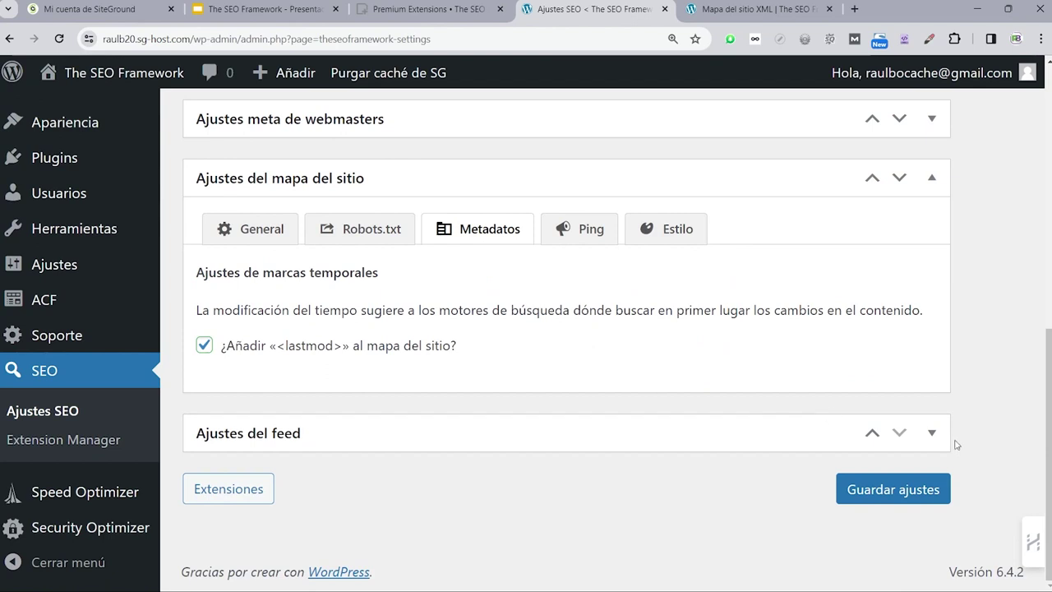
scroll(738, 296, "up", 1)
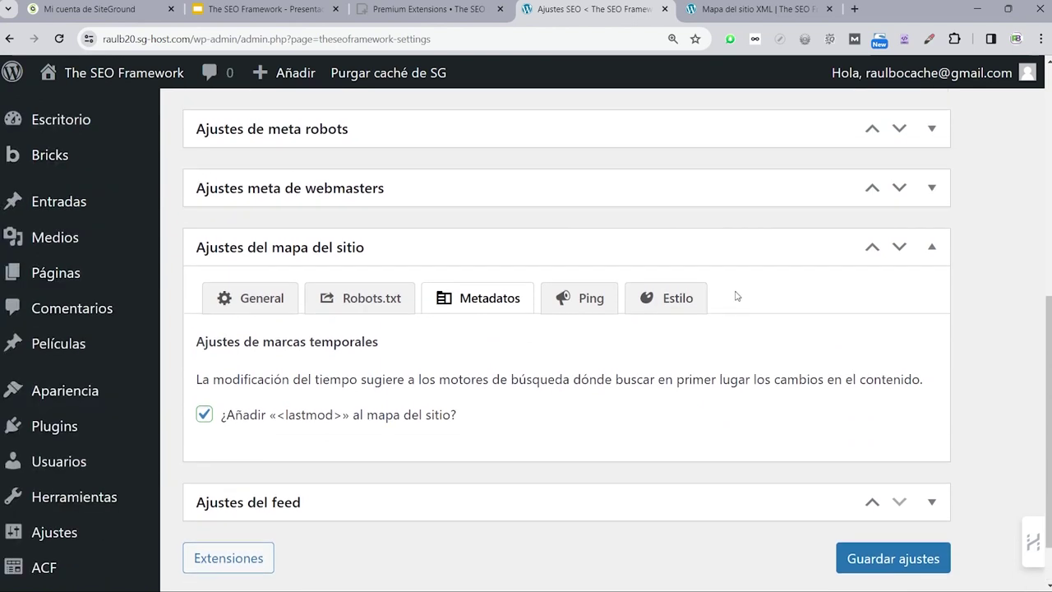
left_click(932, 248)
Expand the feed settings, examine their options and the main feed's XML, and collapse the section again.
left_click(932, 432)
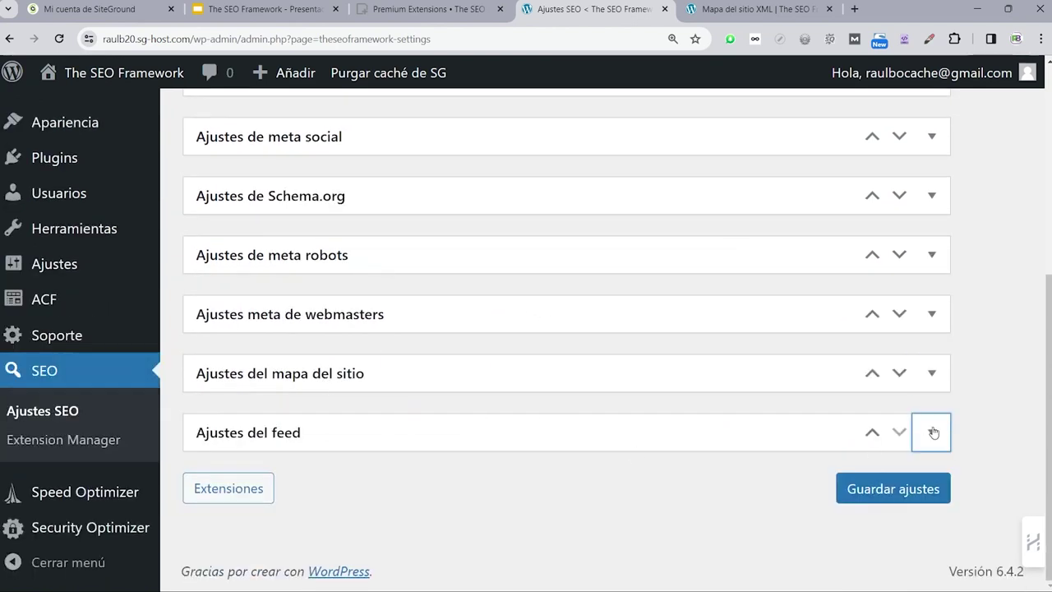
scroll(597, 347, "down", 5)
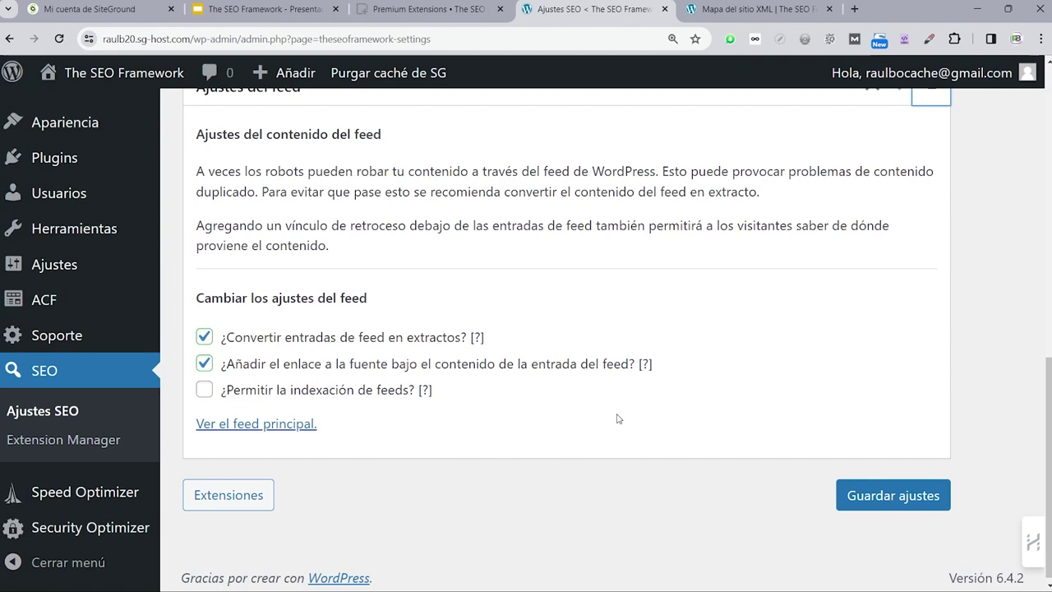
left_click(277, 424)
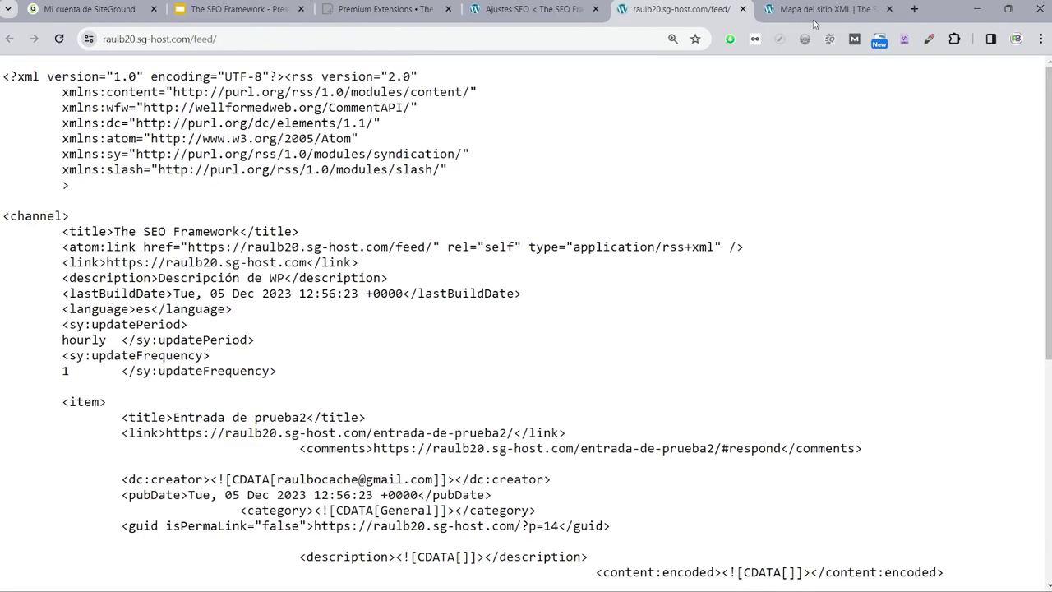
left_click(742, 9)
scroll(483, 297, "up", 3)
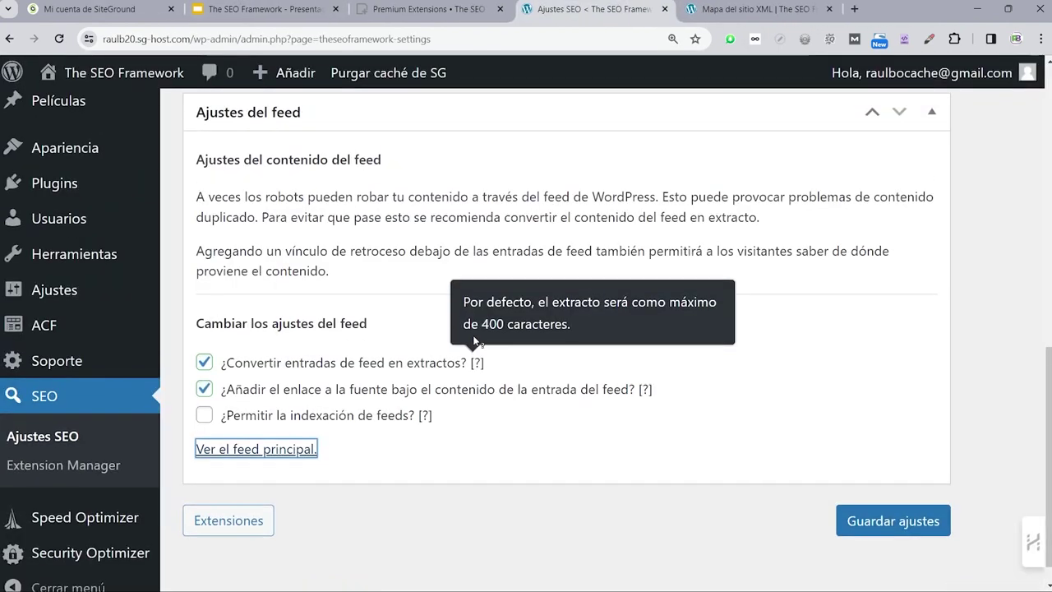
scroll(465, 362, "up", 5)
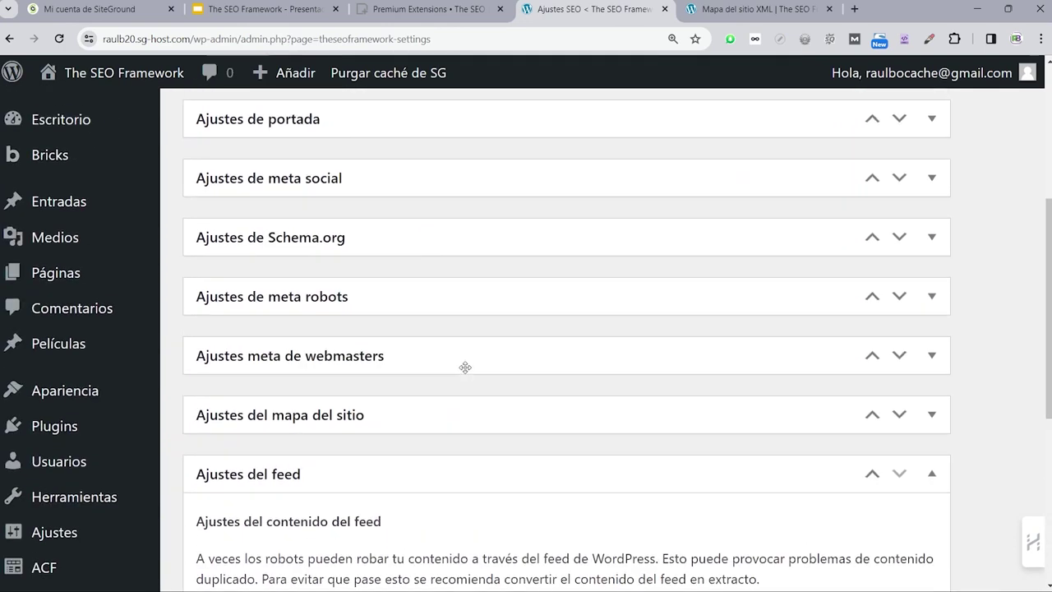
left_click(931, 501)
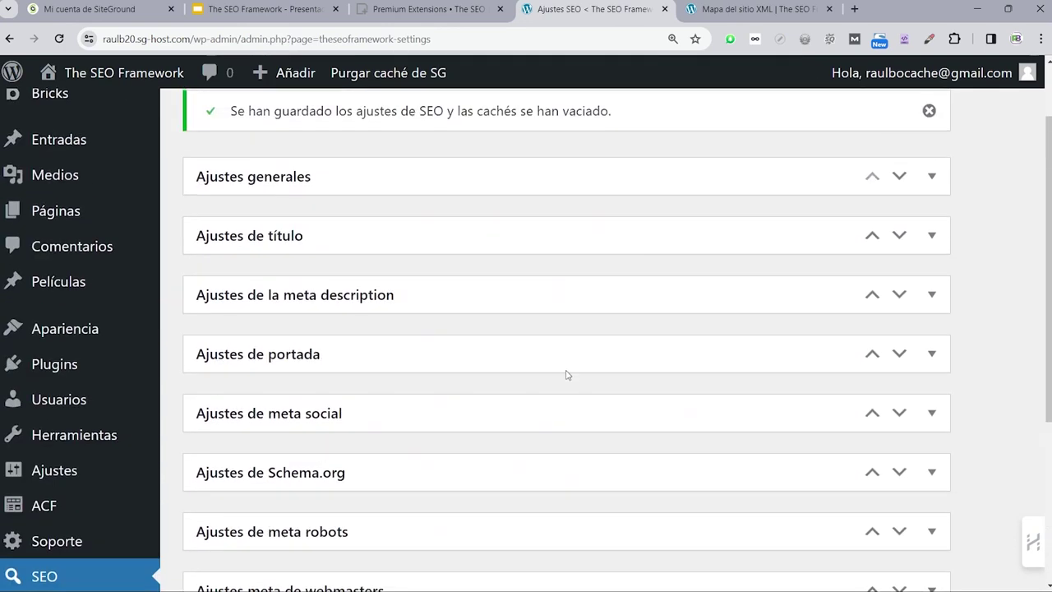
Open the post "Entrada de prueba2" for editing from the list of posts.
scroll(494, 346, "up", 1)
left_click(43, 204)
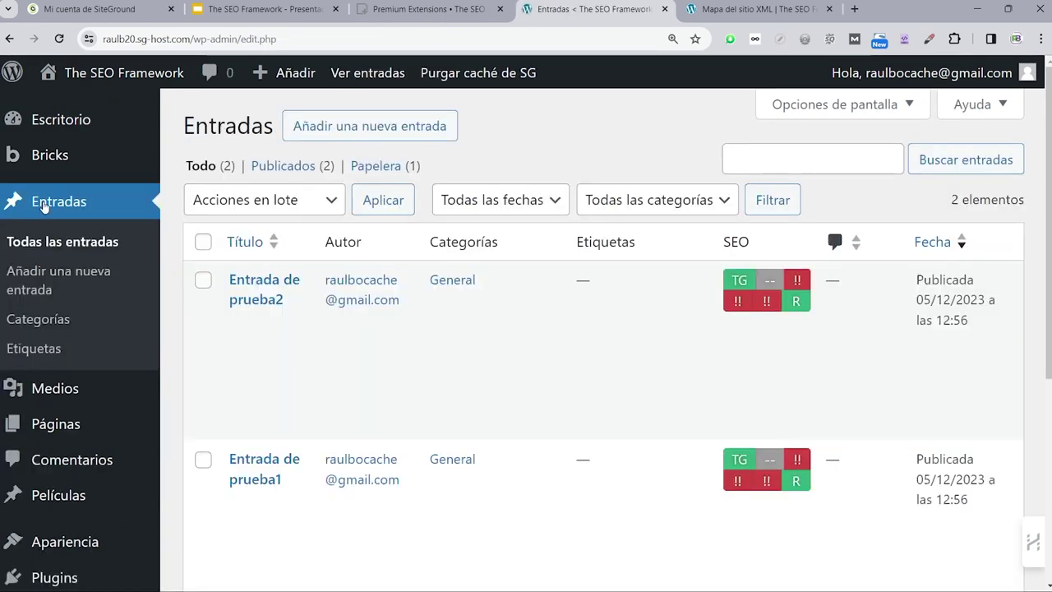
mouse_move(524, 270)
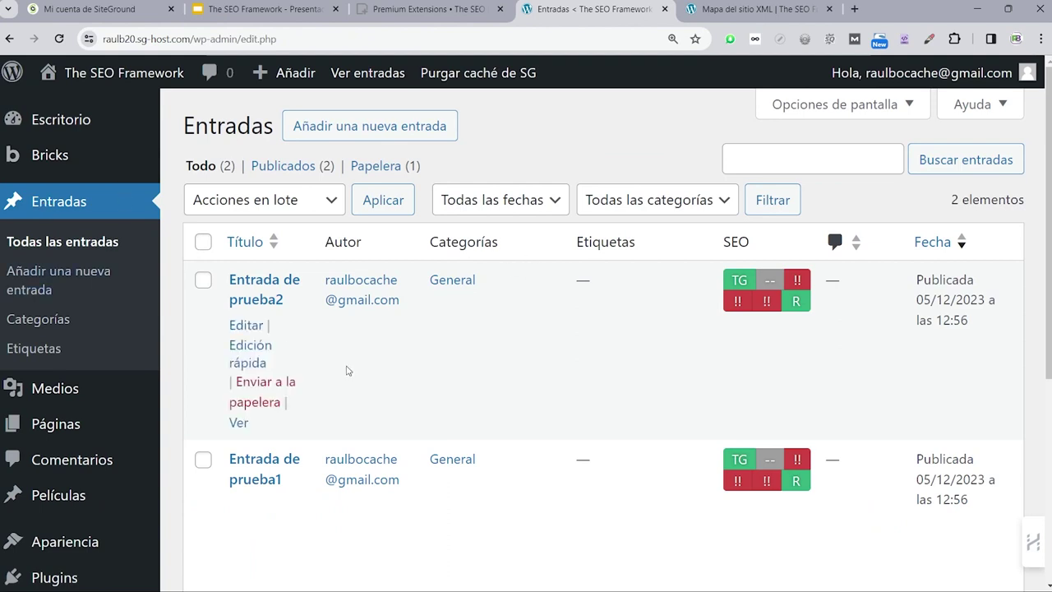
left_click(262, 325)
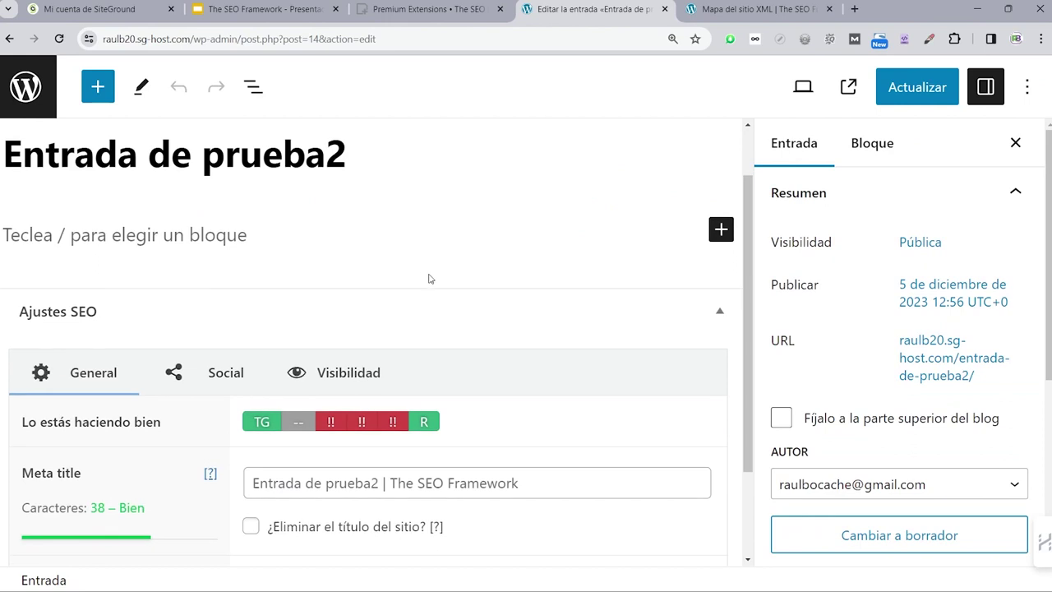
Collapse and re-expand the post's Ajustes SEO box, and try removing the site title from its meta title.
scroll(93, 335, "down", 1)
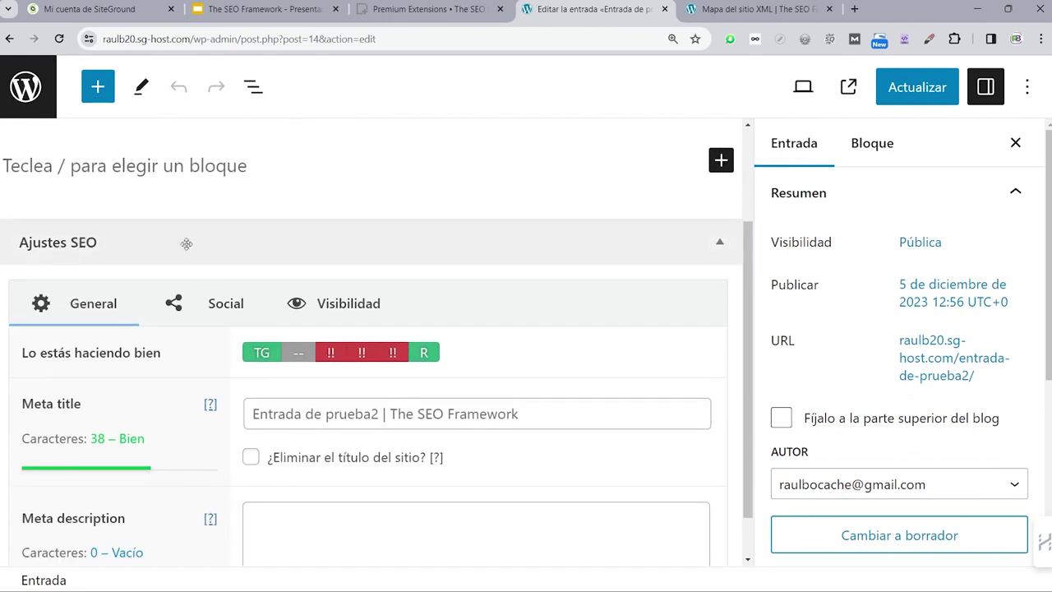
left_click(721, 242)
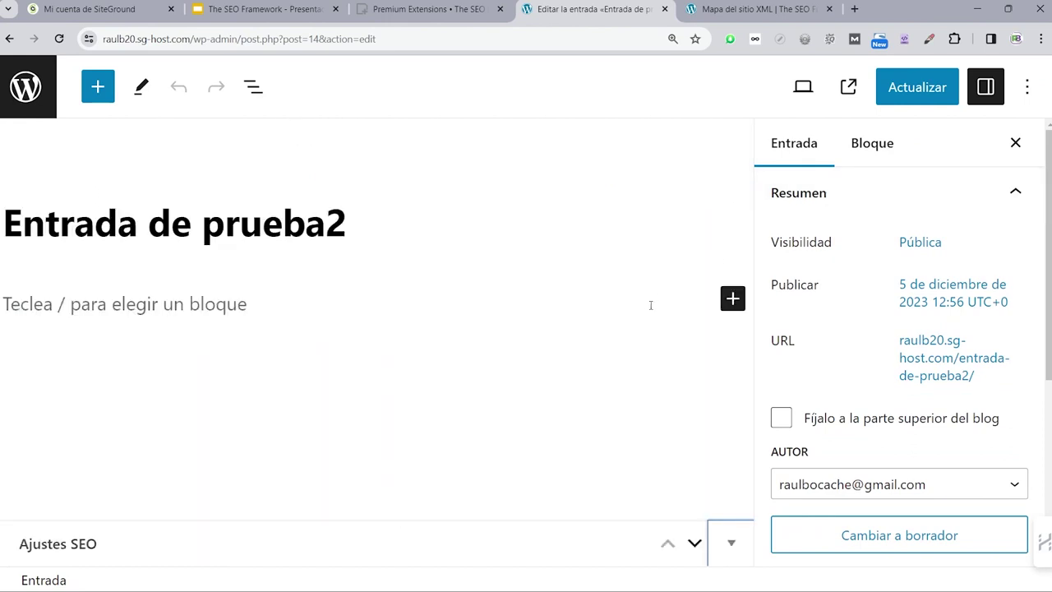
left_click(731, 544)
scroll(600, 403, "down", 3)
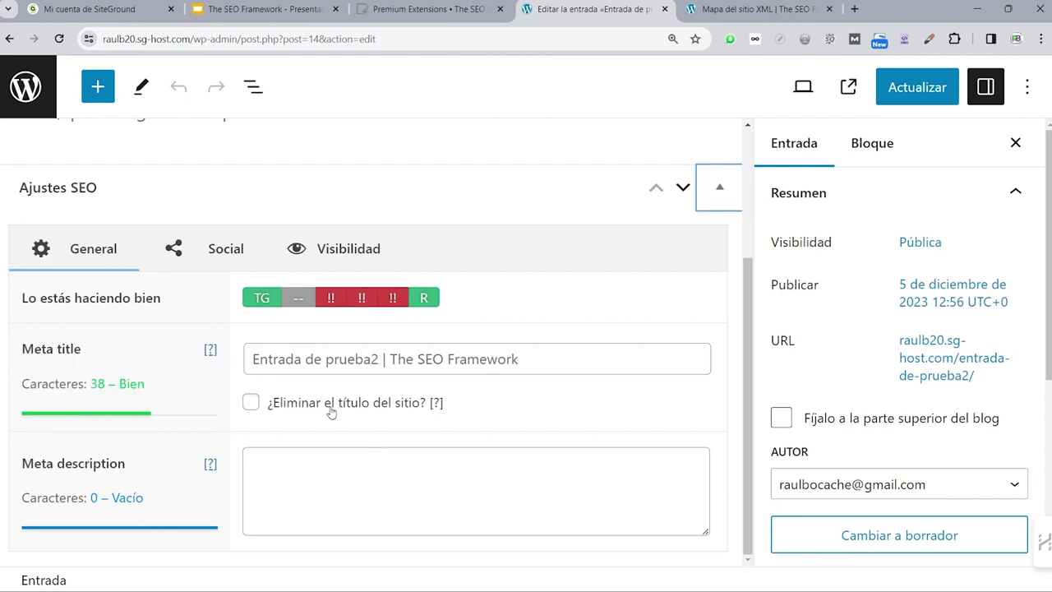
left_click(268, 410)
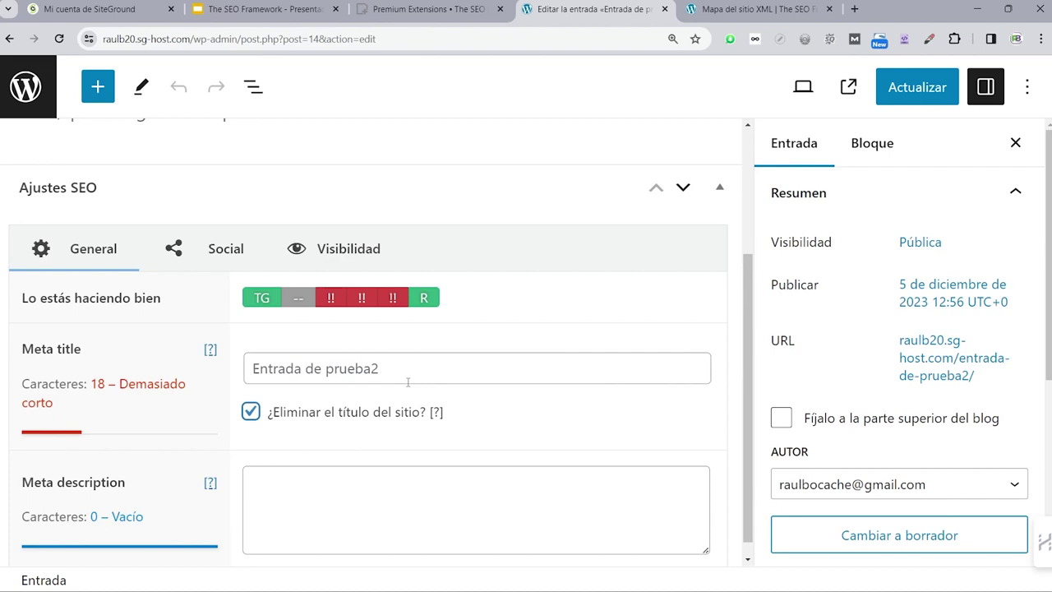
left_click(250, 411)
Examine the post's Social SEO settings, including the Open Graph and Twitter fields, the Twitter card type and the social image.
left_click(237, 257)
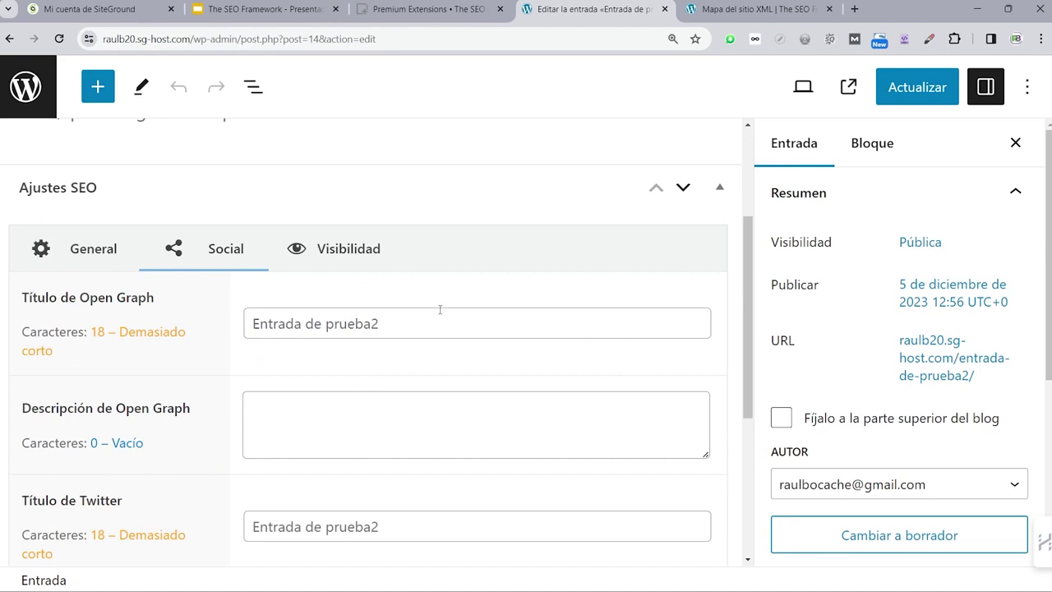
scroll(520, 315, "down", 3)
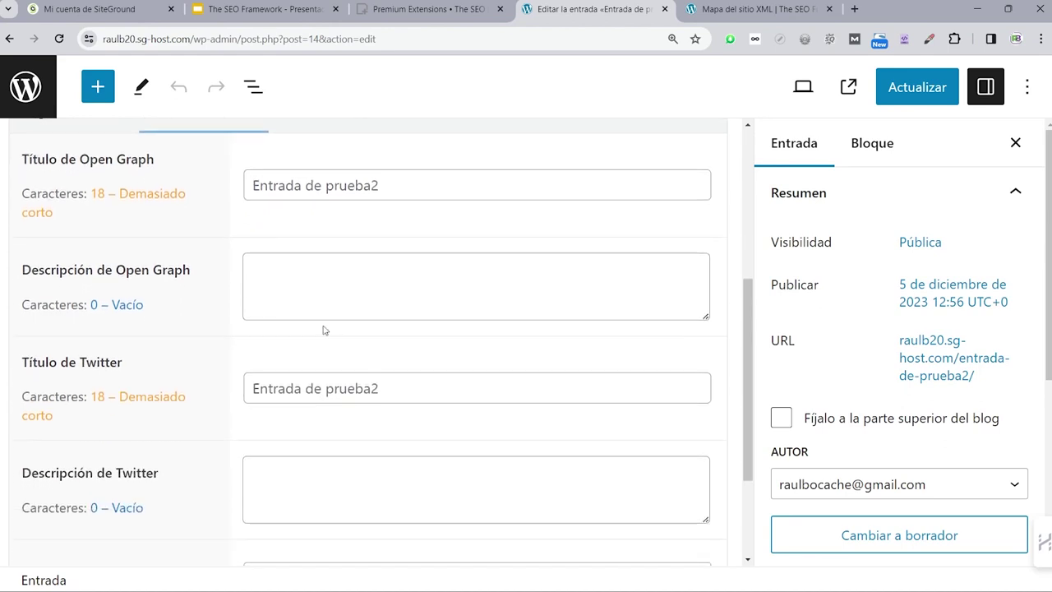
scroll(465, 376, "down", 2)
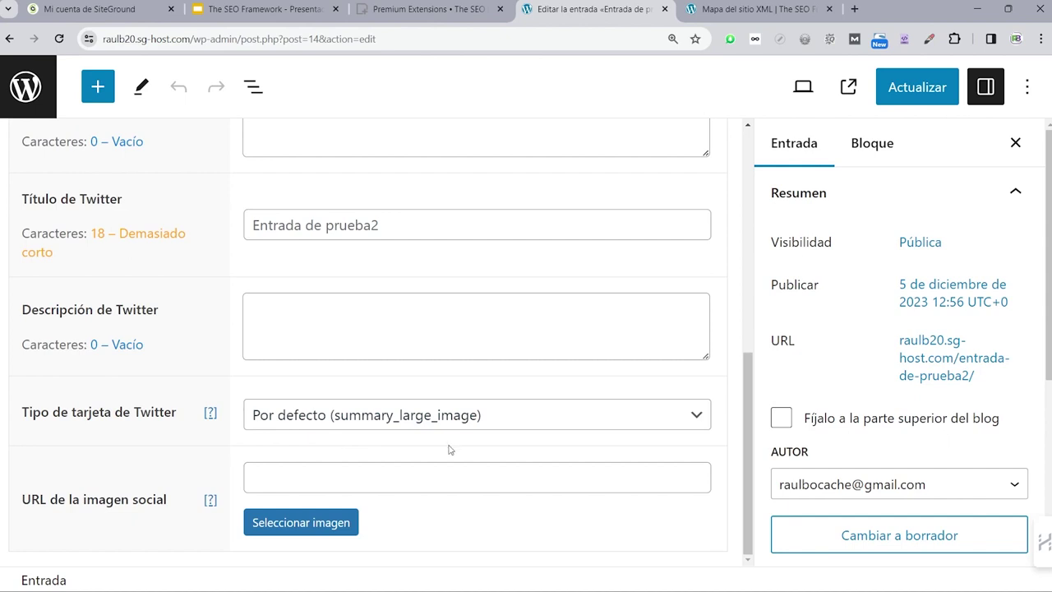
scroll(451, 449, "up", 5)
Examine the post's Visibilidad settings, including the canonical URL and the available indexing options, without changing them.
left_click(311, 305)
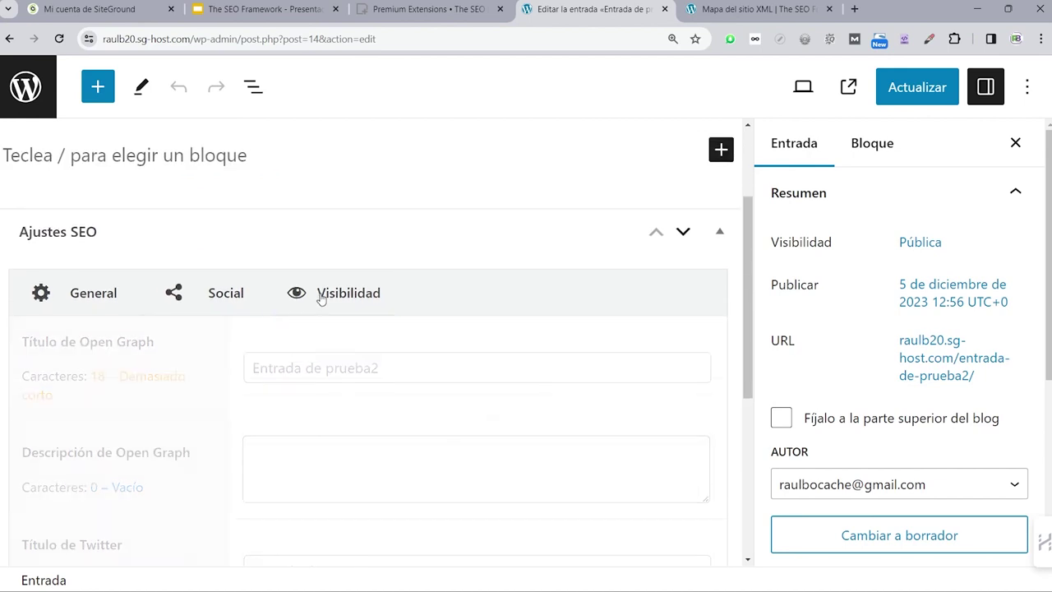
scroll(554, 369, "down", 2)
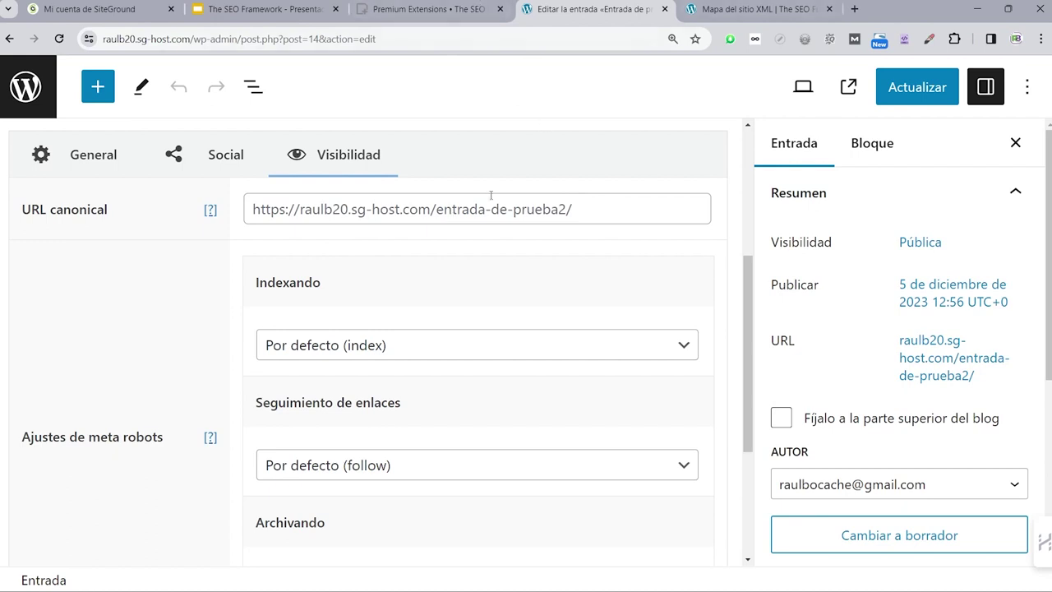
scroll(526, 360, "up", 3)
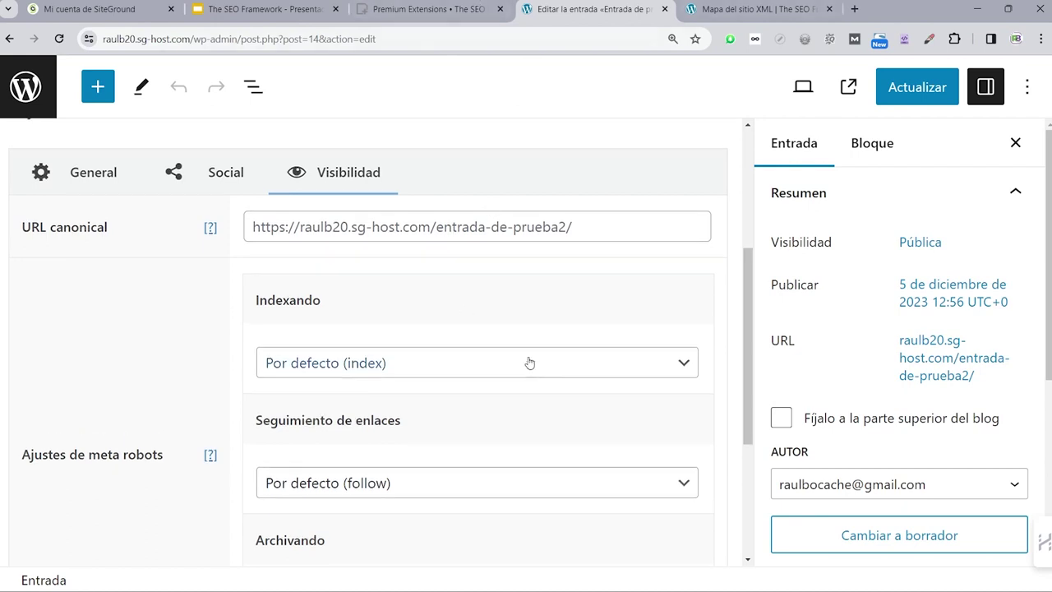
scroll(419, 334, "down", 3)
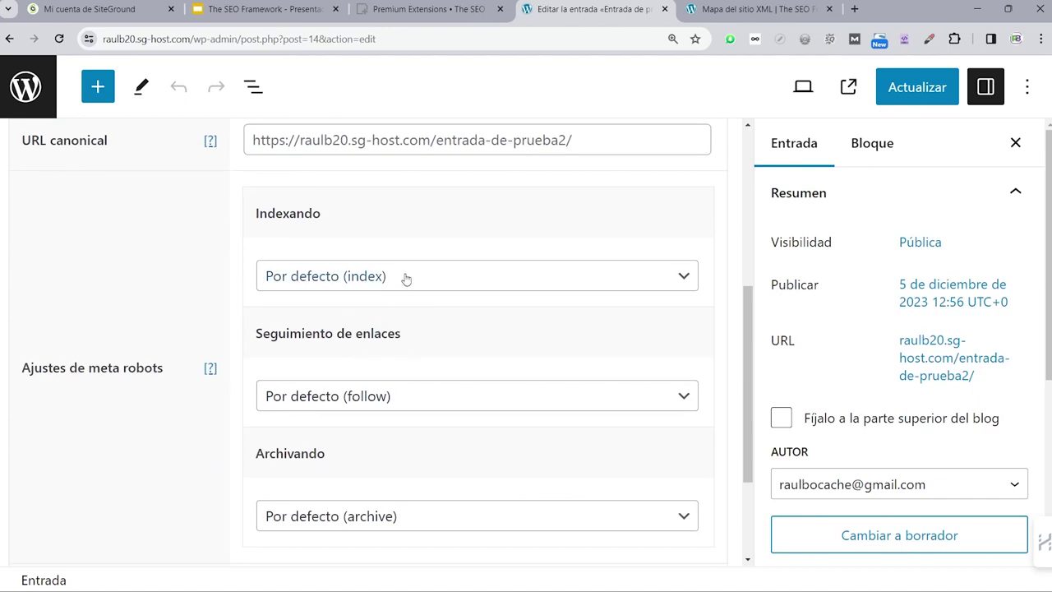
left_click(468, 274)
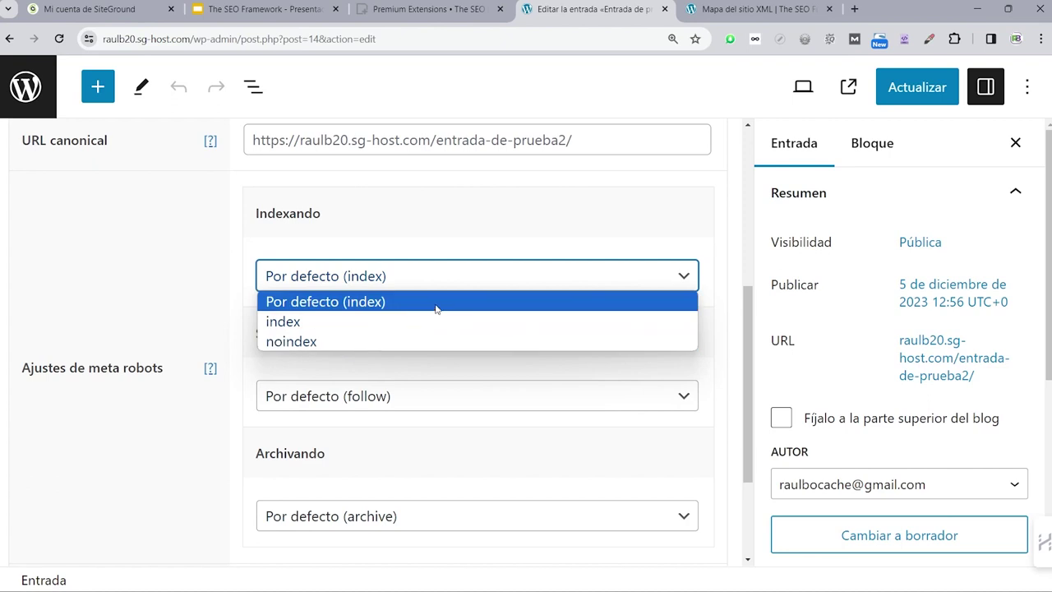
left_click(109, 212)
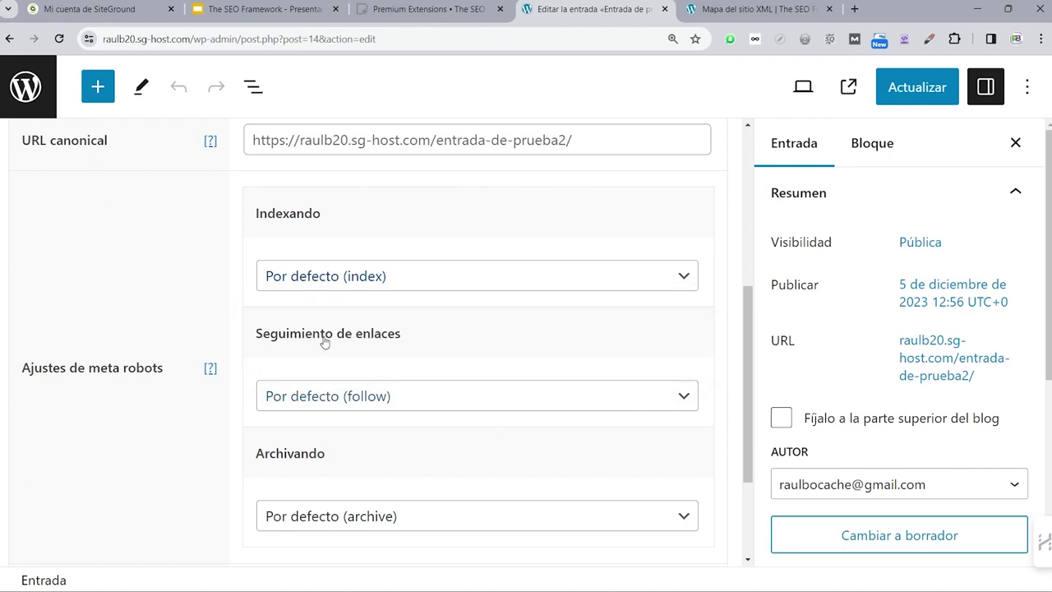
Exclude the post from all search queries on the site and activate the 301 redirect URL field.
scroll(420, 384, "down", 2)
scroll(423, 391, "down", 1)
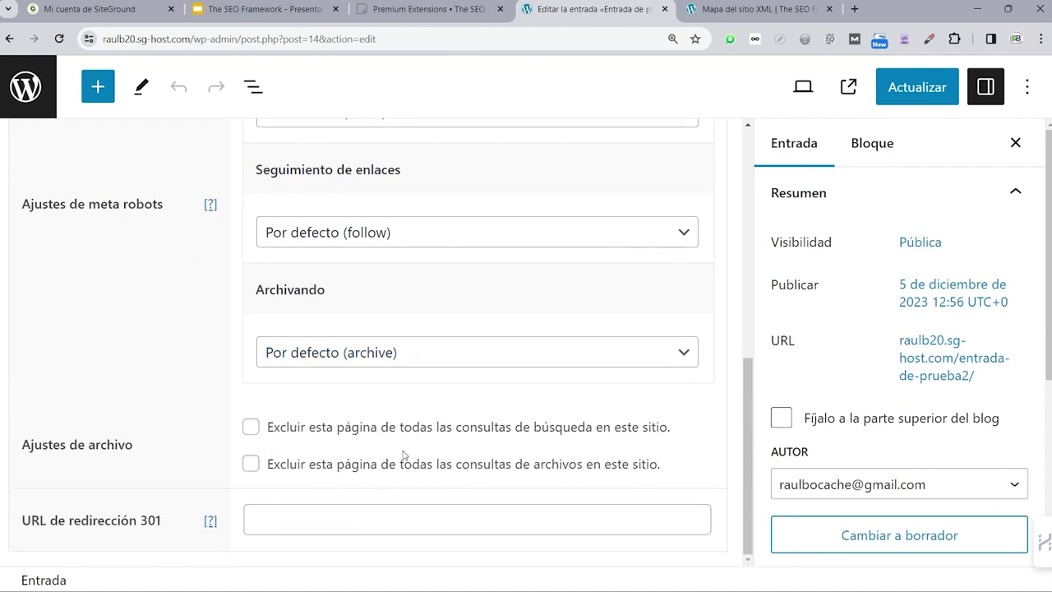
left_click(253, 428)
left_click(281, 515)
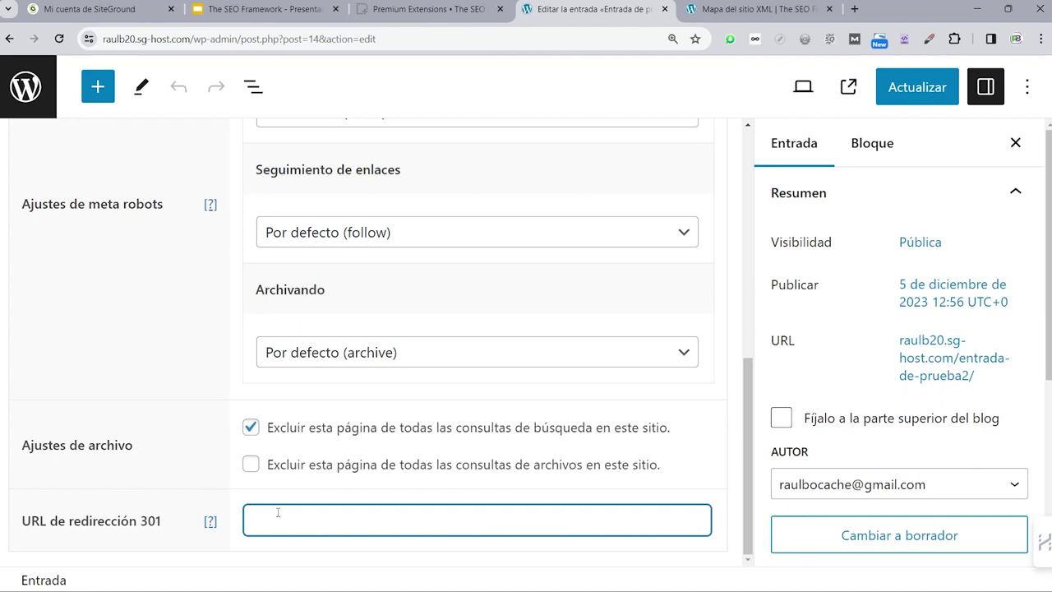
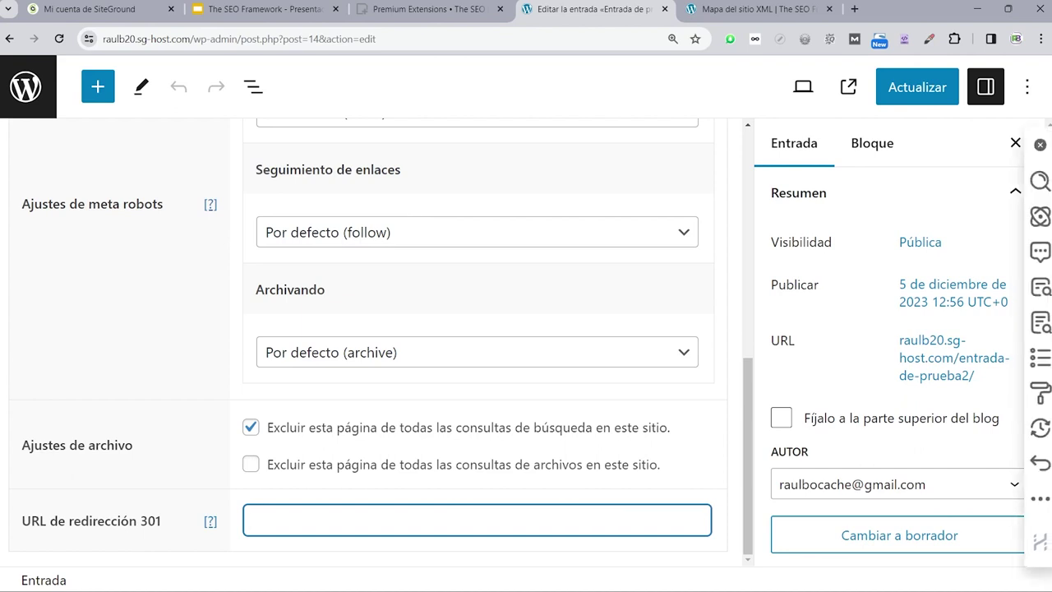
Leave the post editor for the posts list without saving the post's changes.
left_click(25, 92)
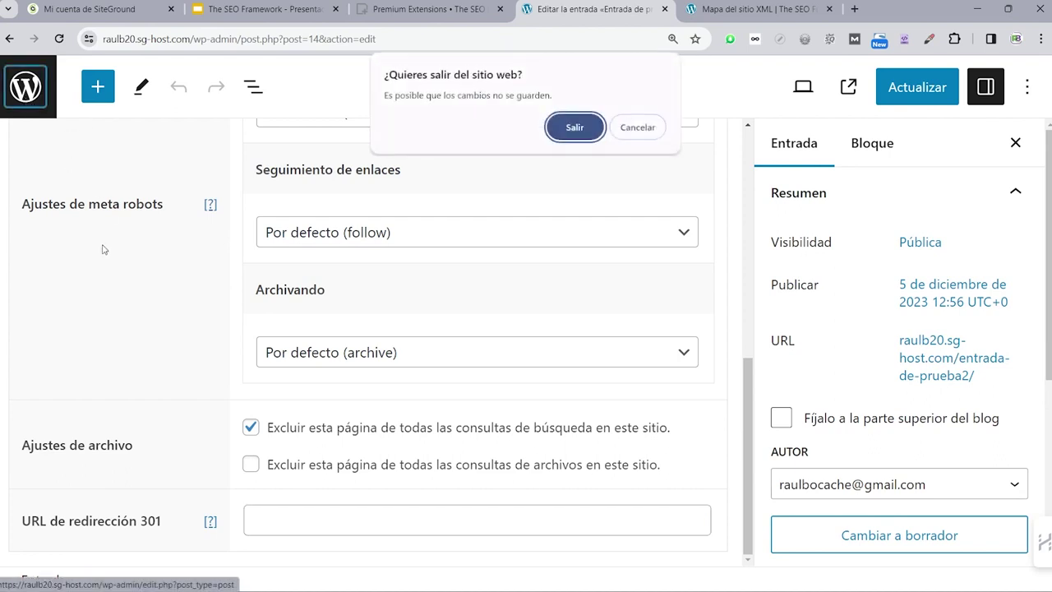
left_click(638, 127)
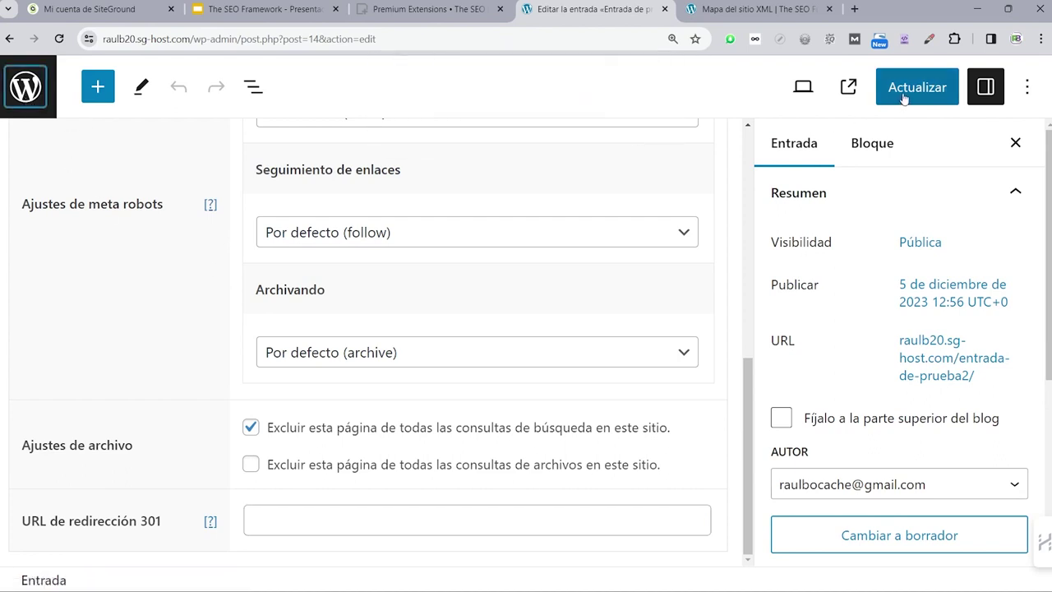
left_click(39, 89)
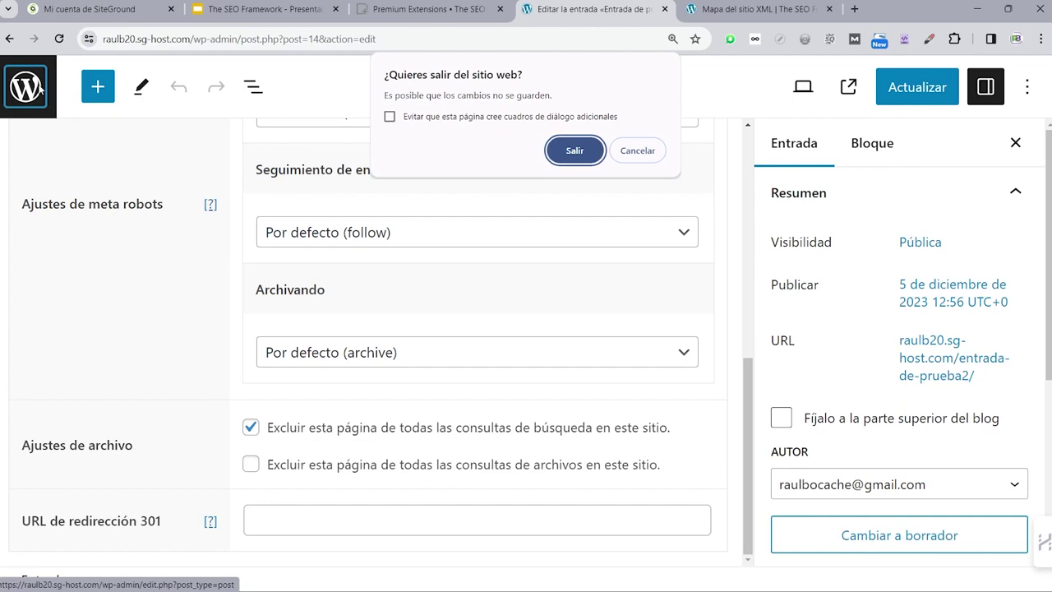
left_click(570, 151)
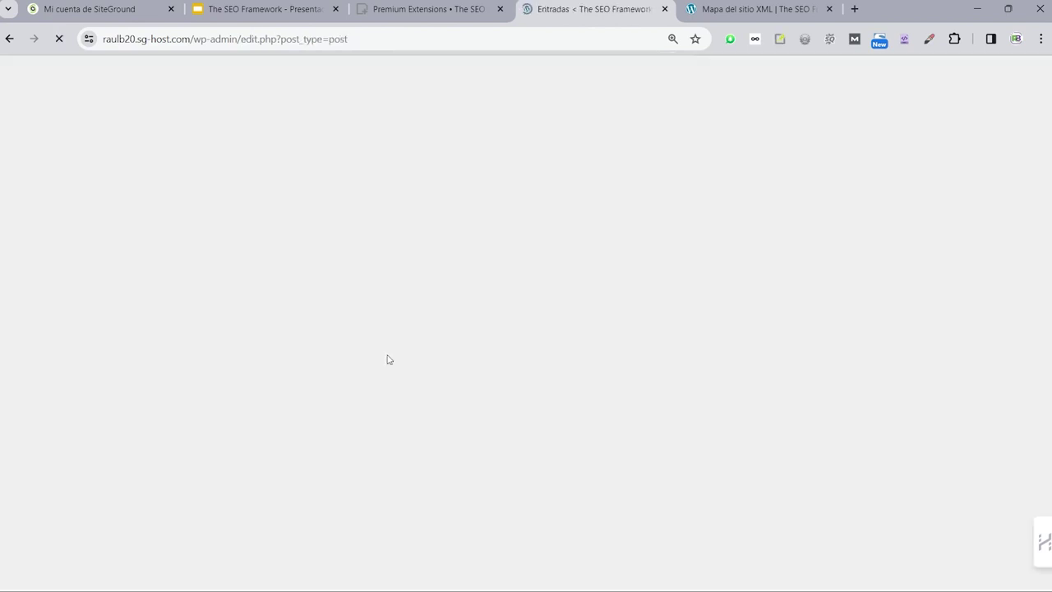
Open The SEO Framework's Extension Manager from the posts list.
scroll(16, 493, "down", 4)
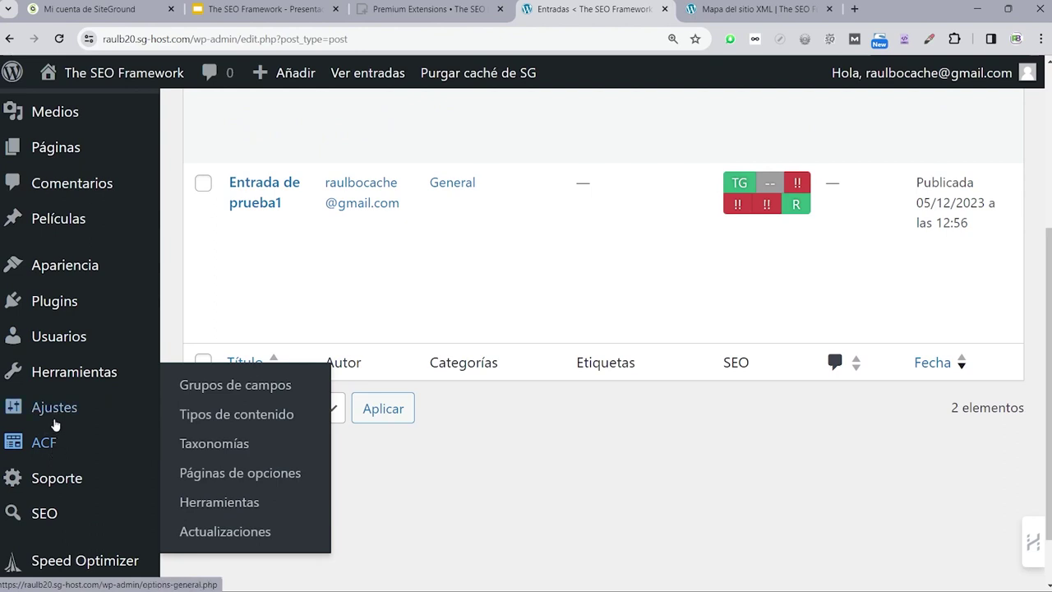
mouse_move(52, 448)
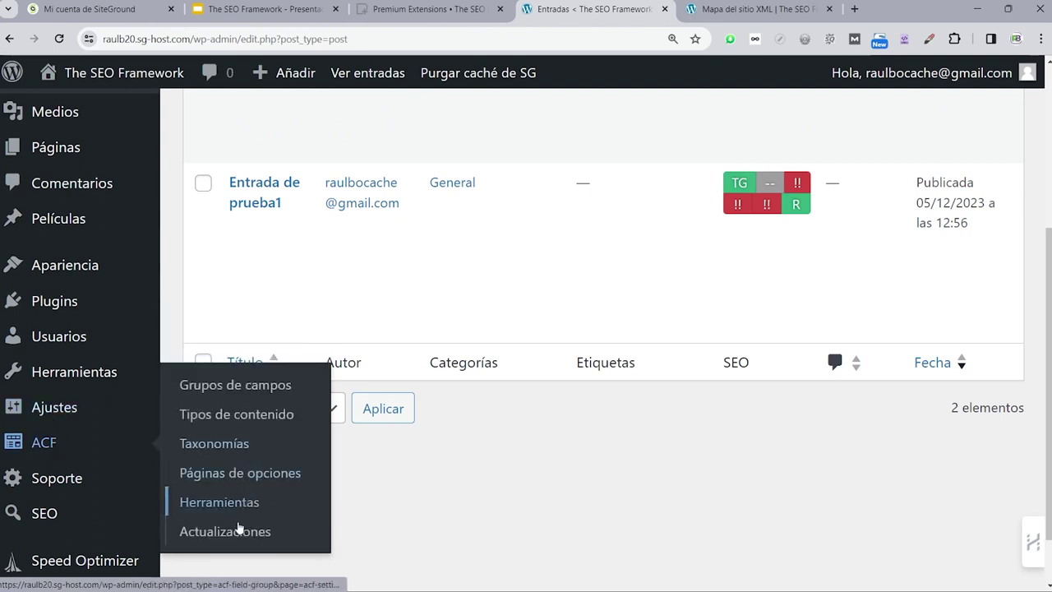
scroll(72, 464, "down", 1)
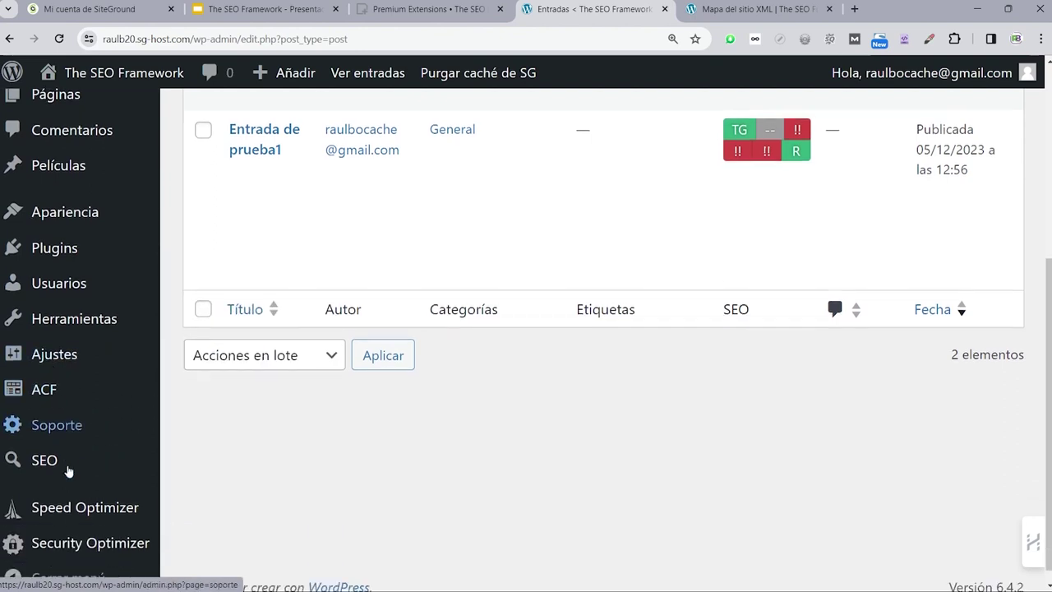
left_click(206, 478)
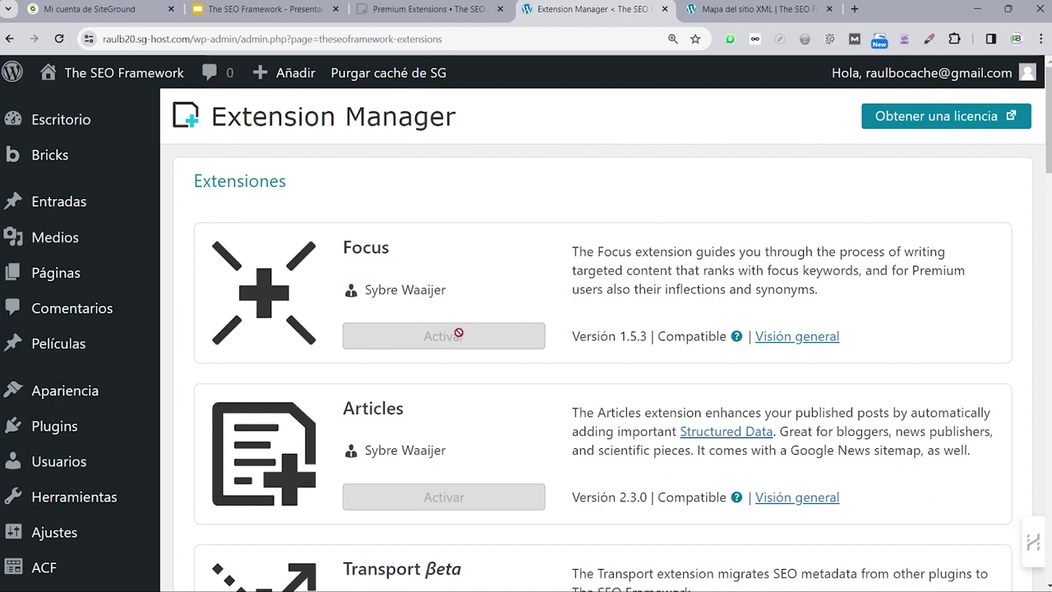
Examine the first extensions in the list, including Focus, Articles, Transport and Honeypot, and which of them can be activated.
scroll(459, 332, "down", 2)
scroll(361, 285, "up", 2)
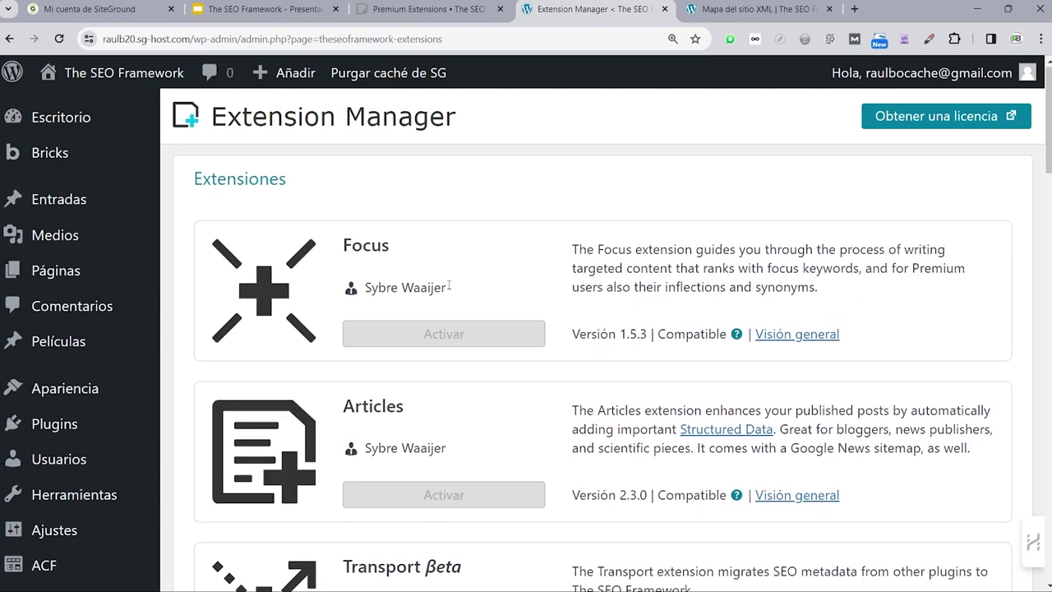
scroll(444, 314, "down", 1)
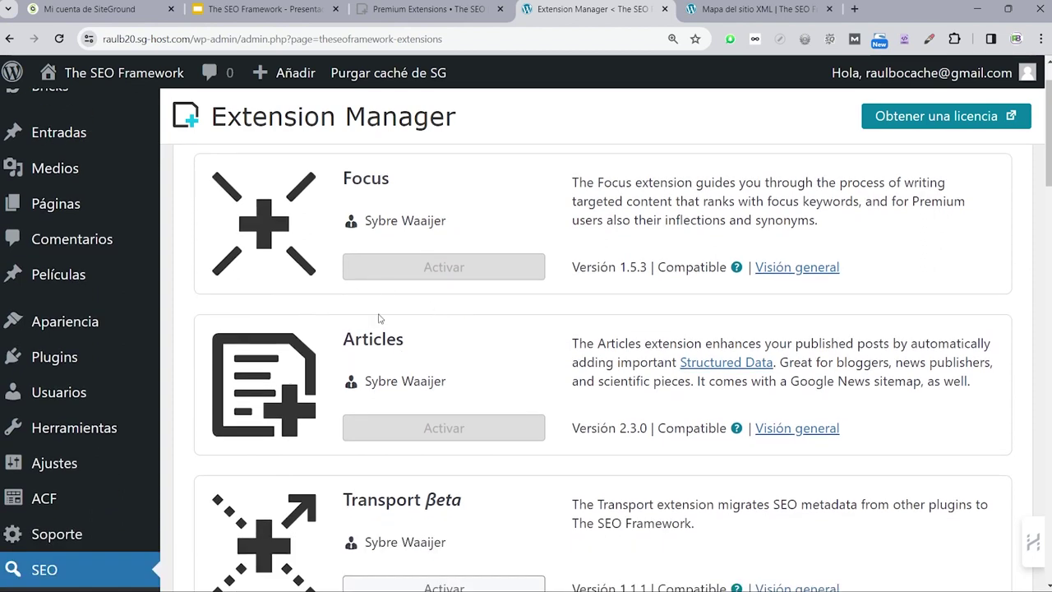
scroll(380, 319, "down", 2)
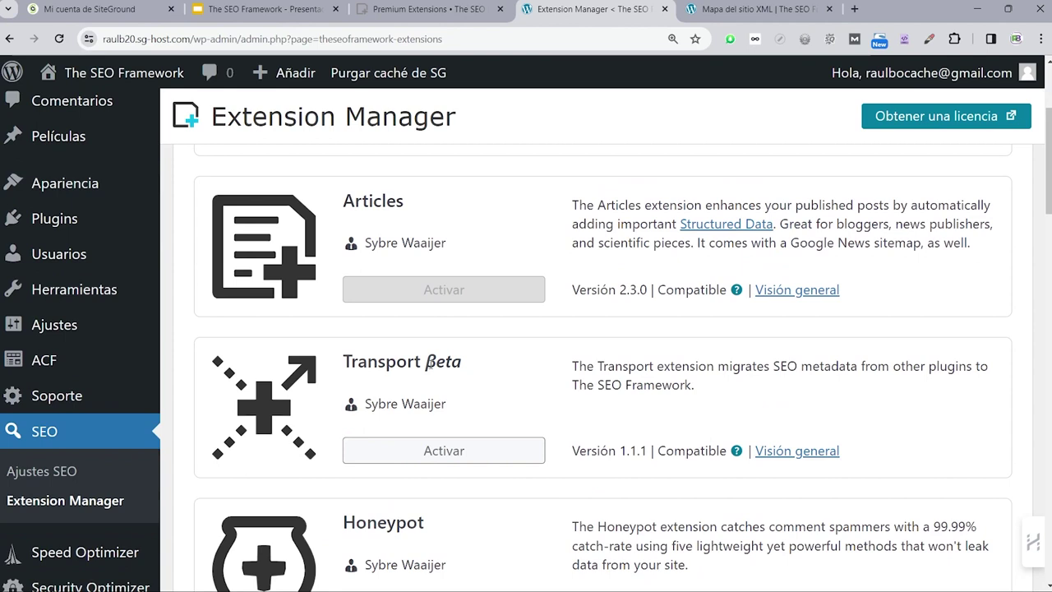
scroll(428, 366, "down", 2)
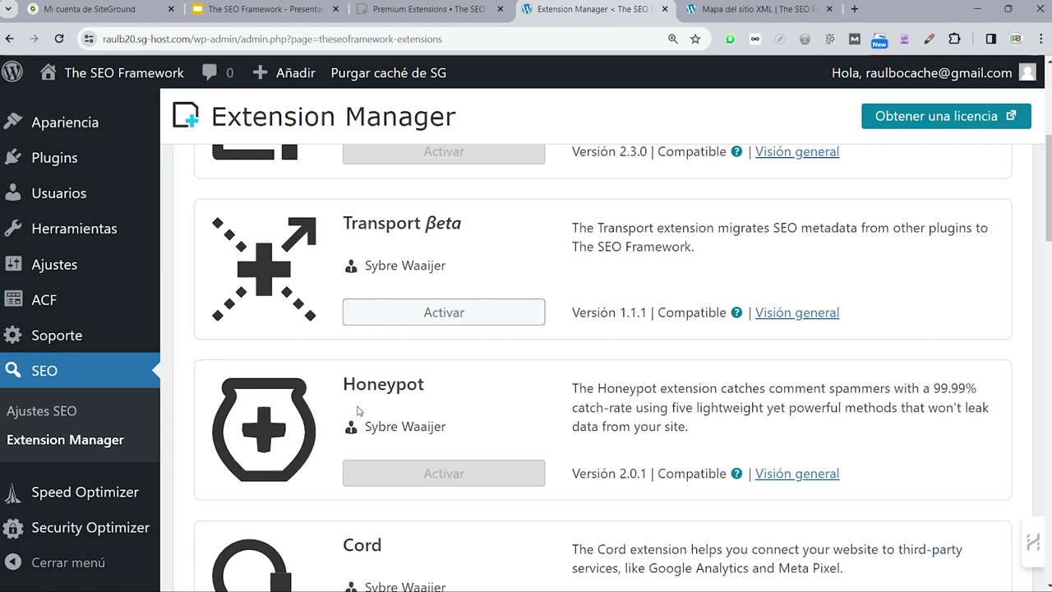
scroll(374, 393, "down", 1)
scroll(381, 391, "up", 1)
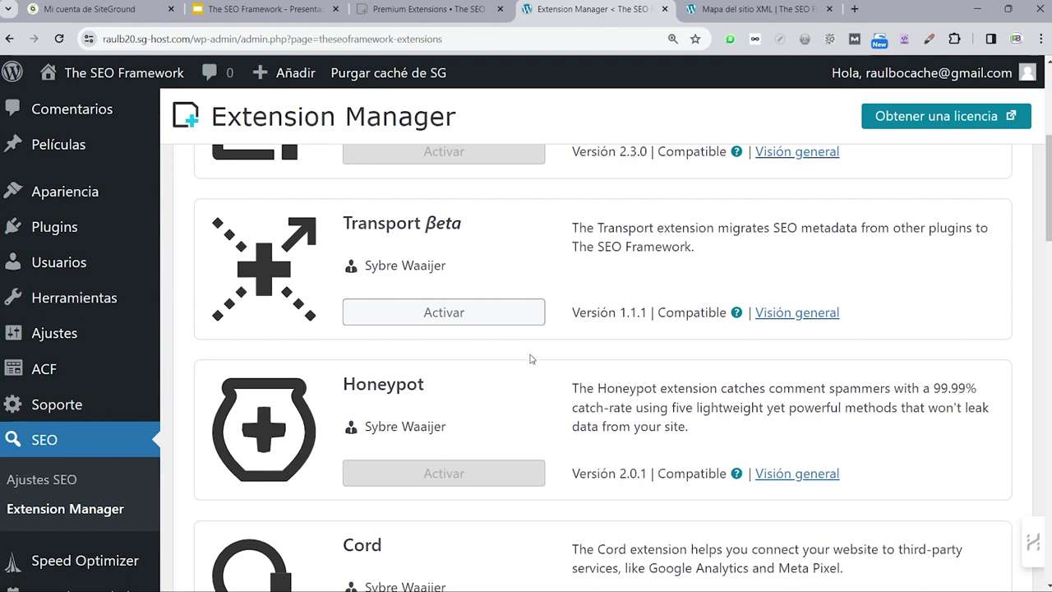
scroll(422, 282, "up", 1)
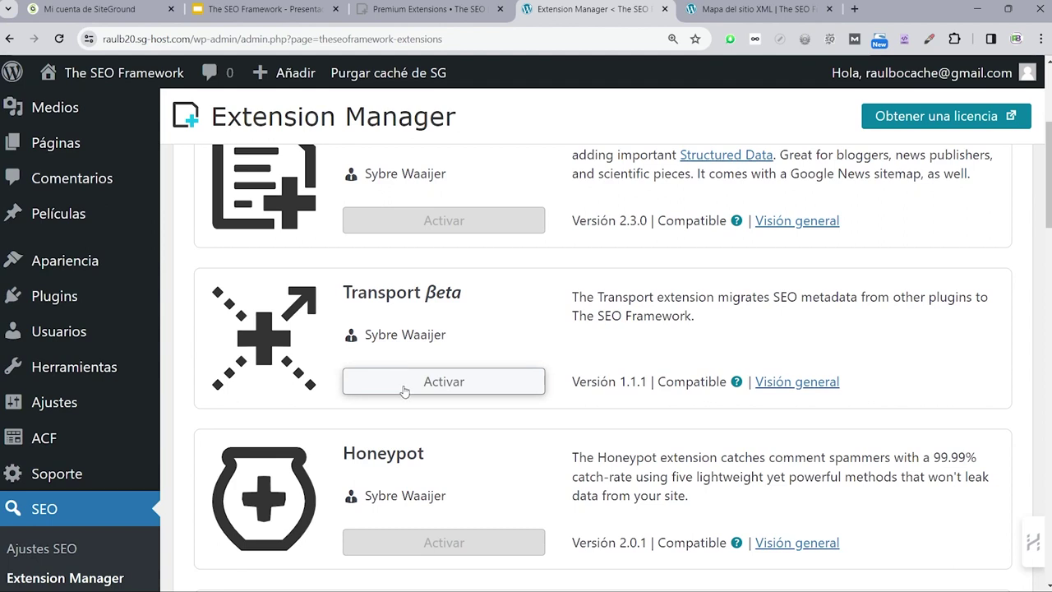
Activate the Transport extension, reload the Extension Manager and open the Transport page.
left_click(434, 382)
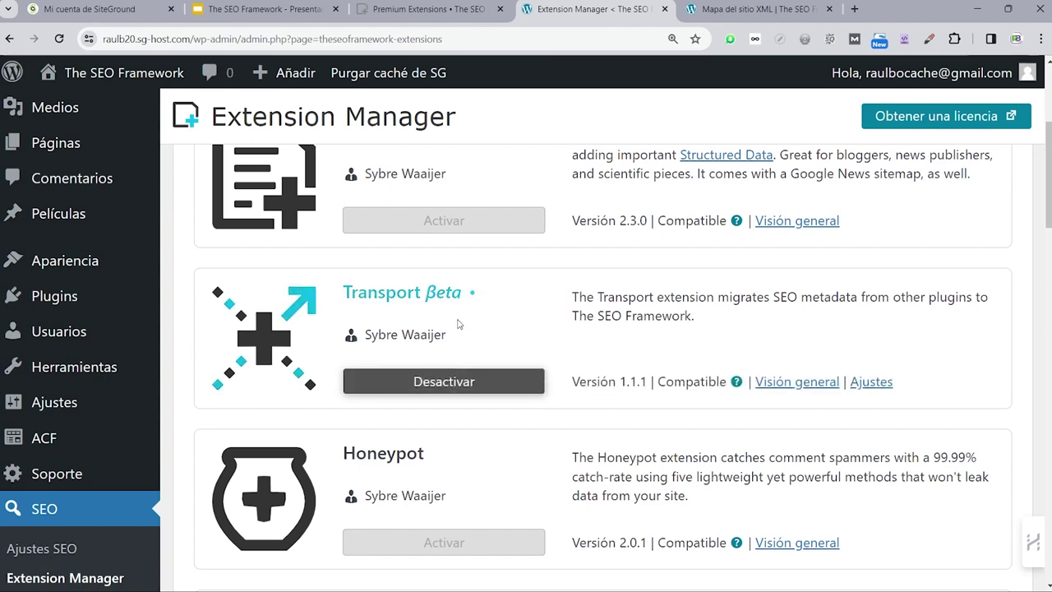
left_click(63, 43)
scroll(45, 246, "down", 1)
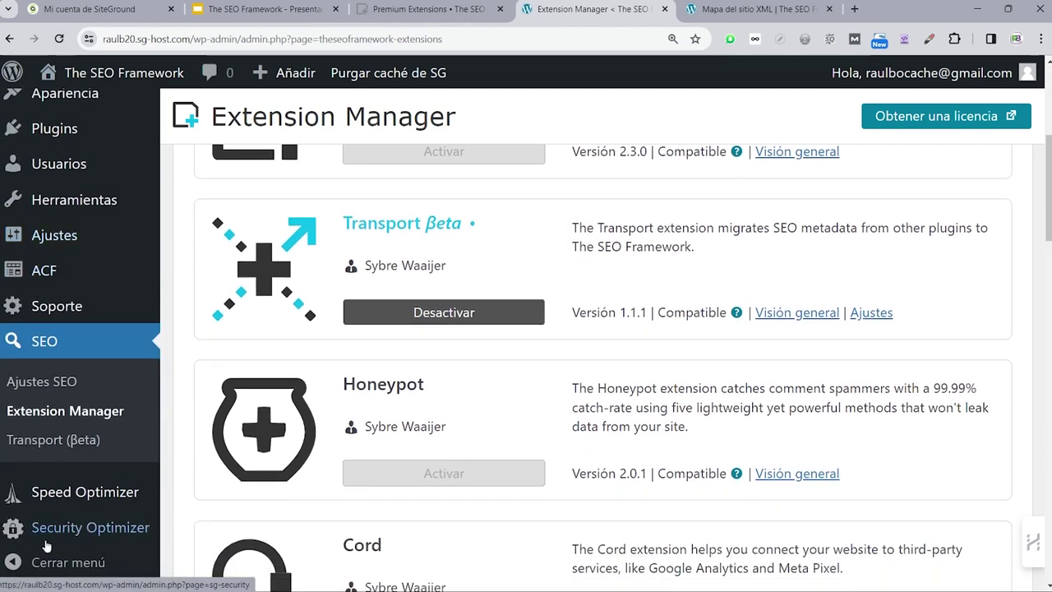
left_click(48, 440)
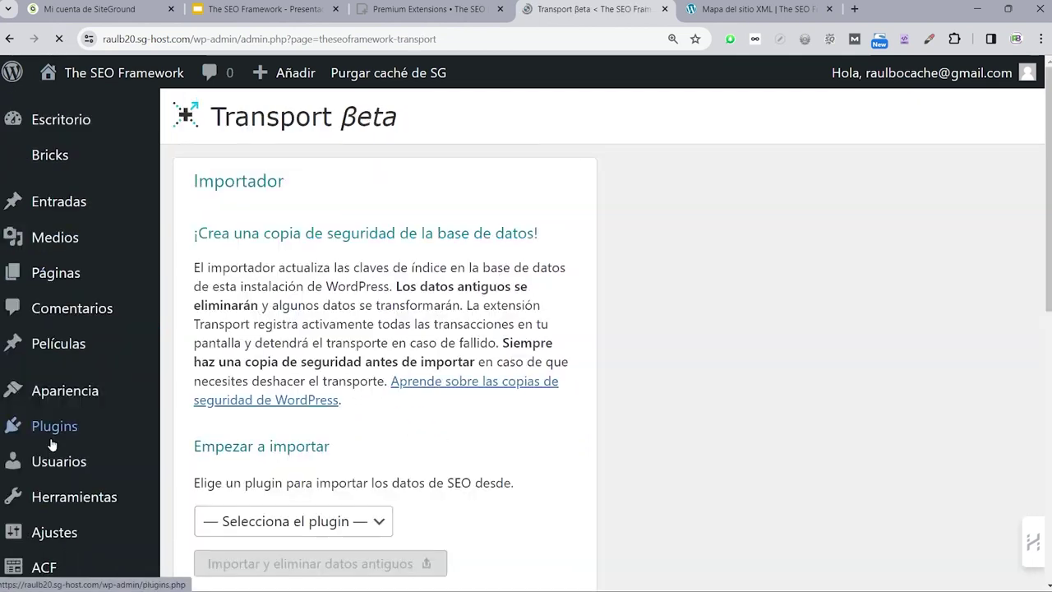
Examine the Transport importer, including its source plugin selection, import option and transport log.
scroll(351, 288, "down", 3)
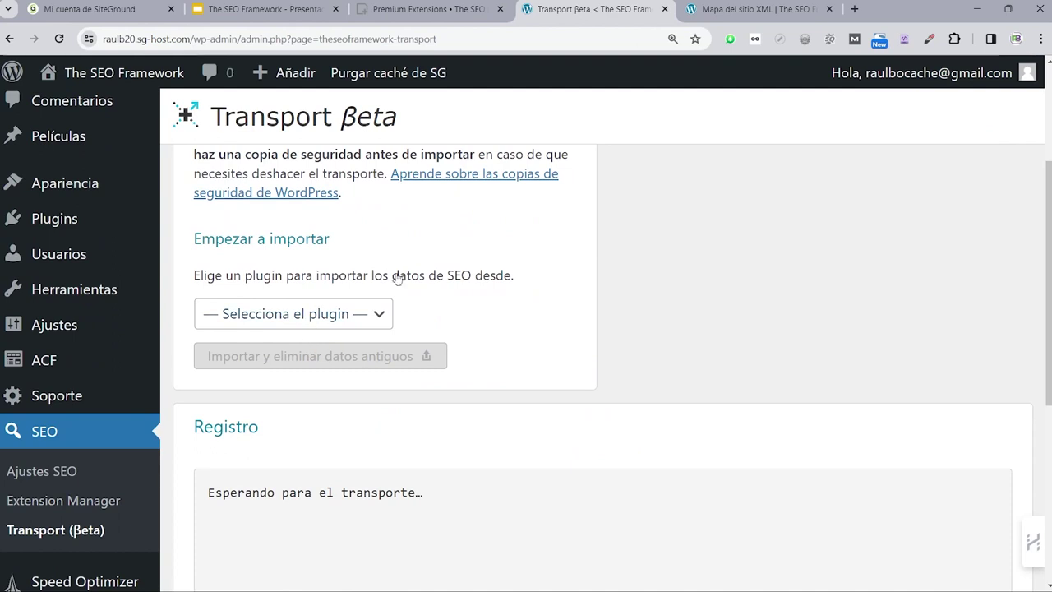
scroll(380, 416, "down", 2)
scroll(381, 411, "up", 3)
scroll(285, 370, "down", 3)
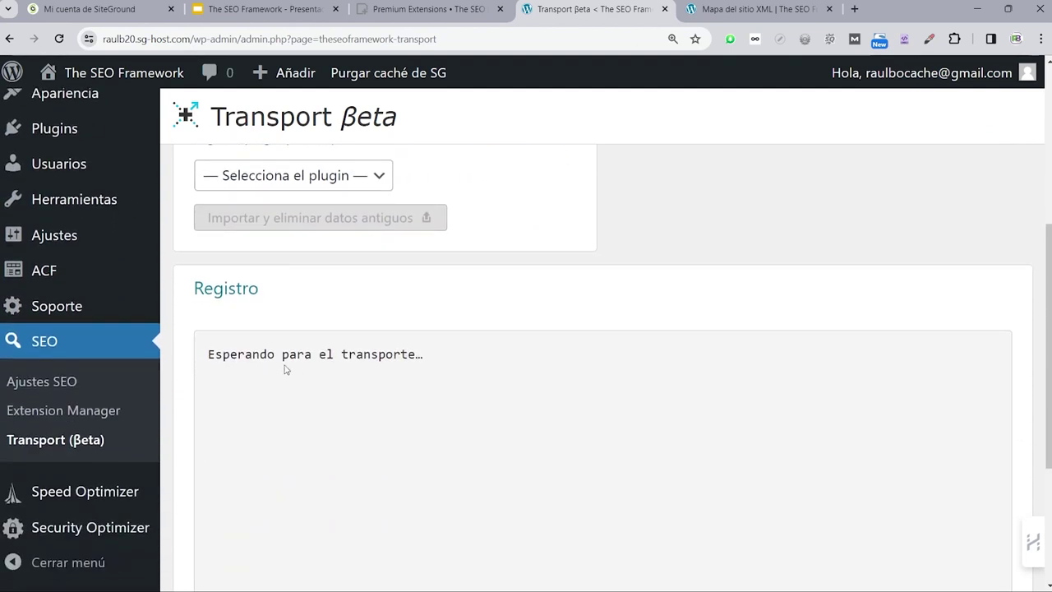
Return to the Extension Manager and deactivate the Transport extension.
left_click(49, 411)
scroll(443, 361, "down", 4)
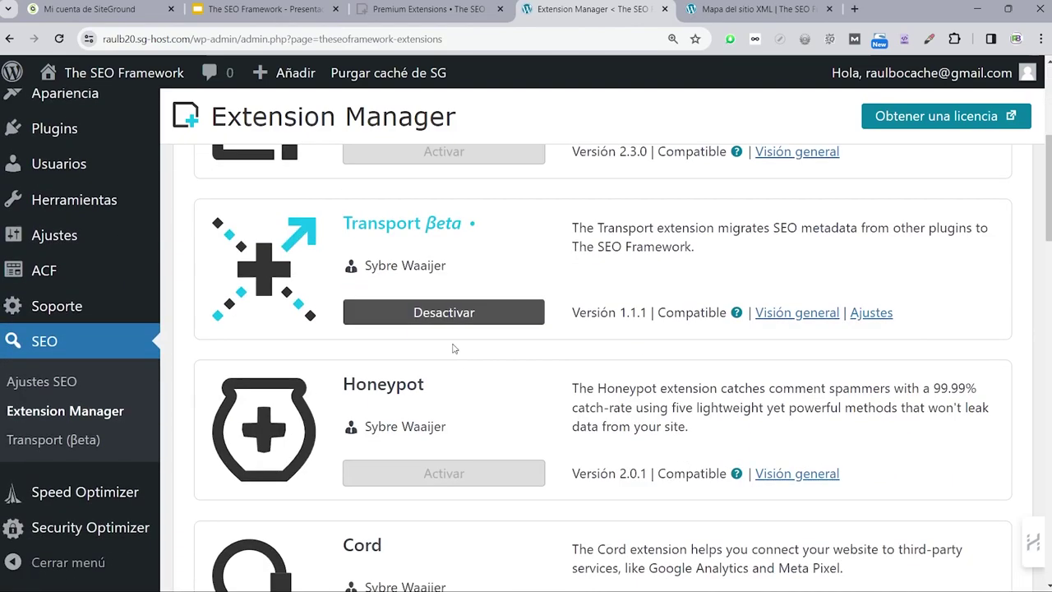
left_click(441, 320)
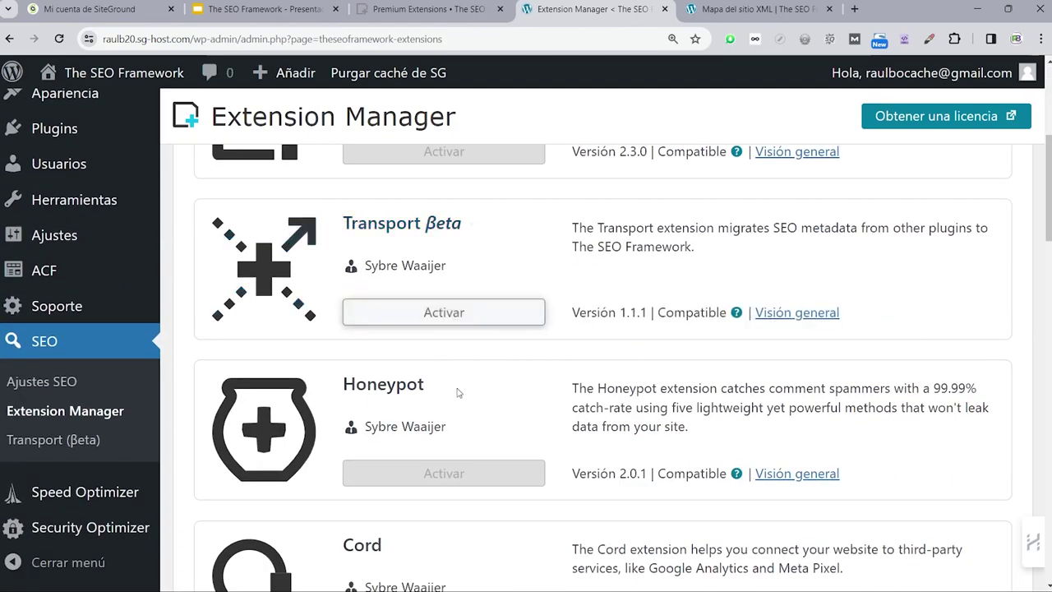
Examine the remaining extensions in the list, including AMP, Monitor, Incognito, Origin and Title Fix.
scroll(458, 393, "down", 8)
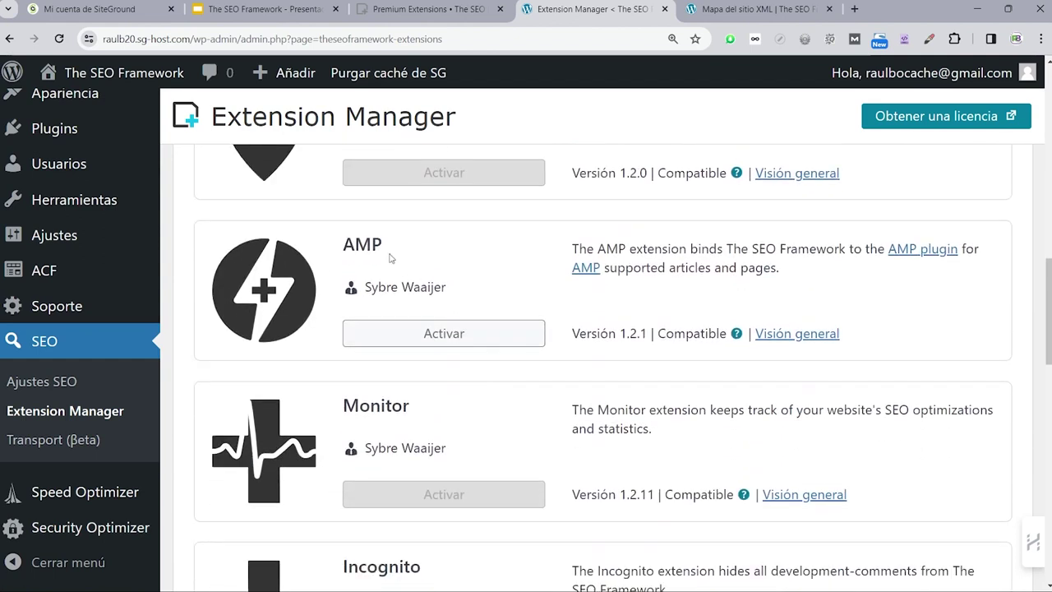
scroll(379, 279, "down", 3)
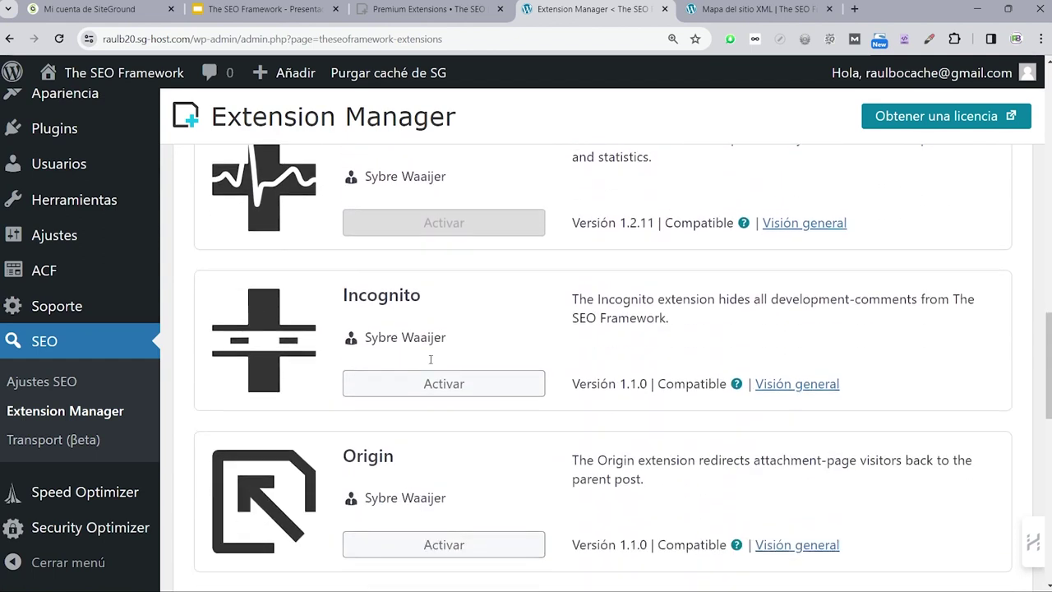
scroll(453, 379, "down", 2)
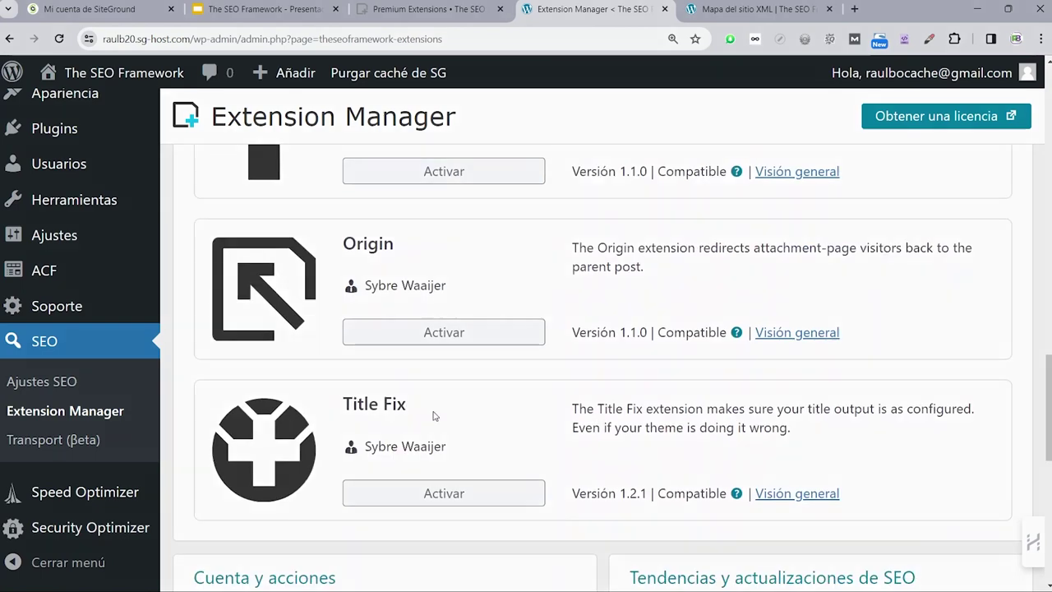
scroll(455, 260, "down", 2)
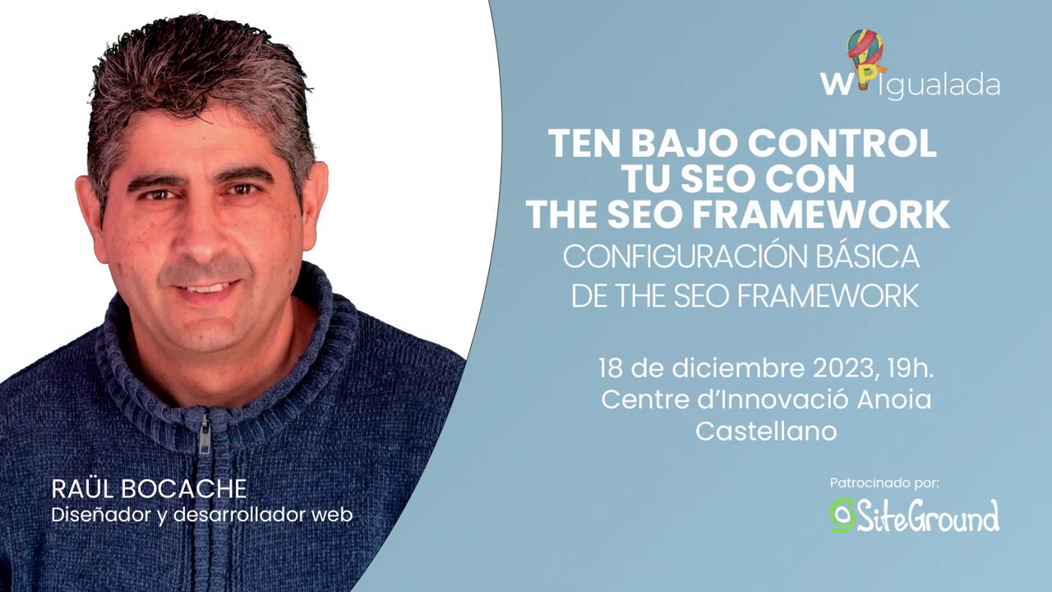